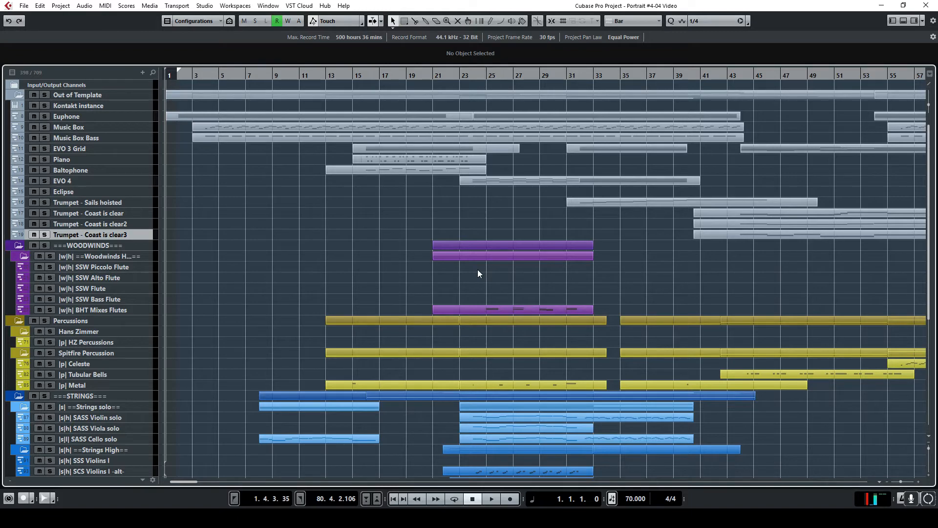
Switch to the Windows photo viewer to look at the black-and-white portrait in the water, and minimize it.
key(alt+Tab)
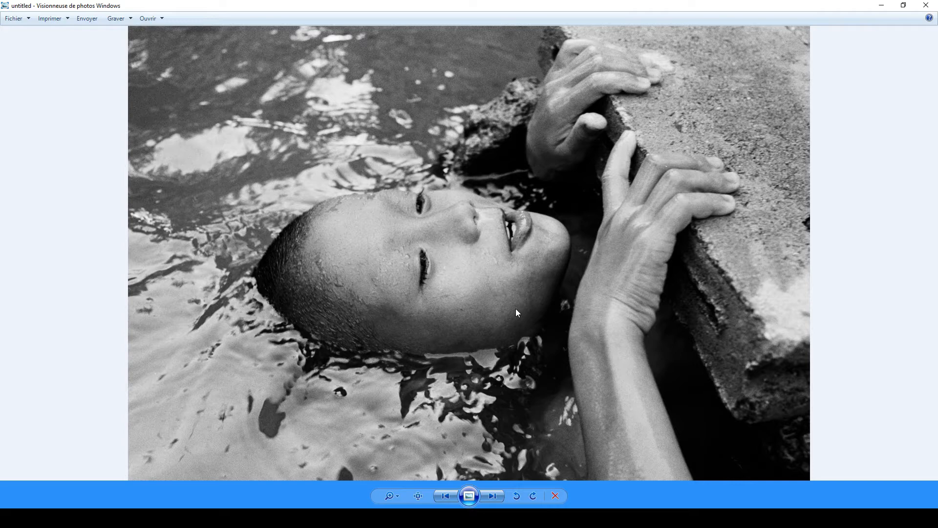
click(883, 6)
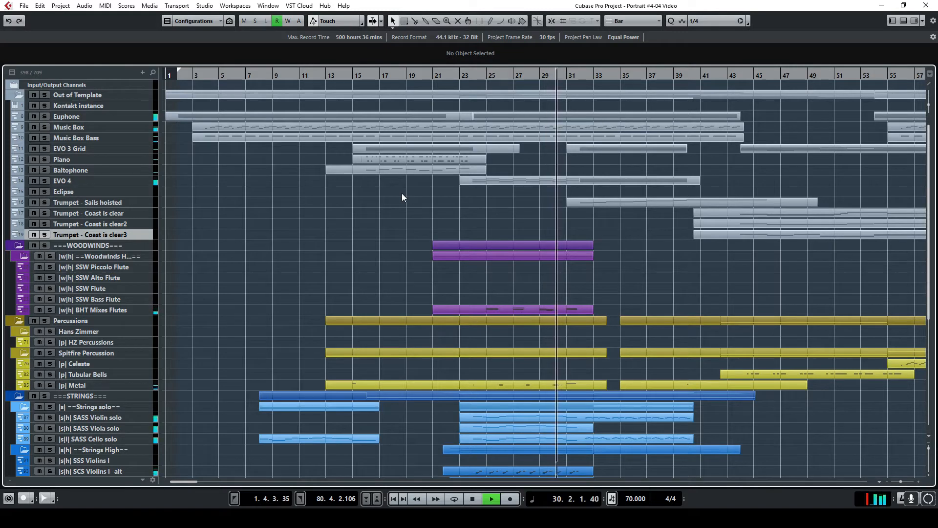
Look through the arrangement's tracks, from the Out of Template folder through woodwinds, percussion and strings to the VEPRO instruments.
scroll(663, 321, down, 5)
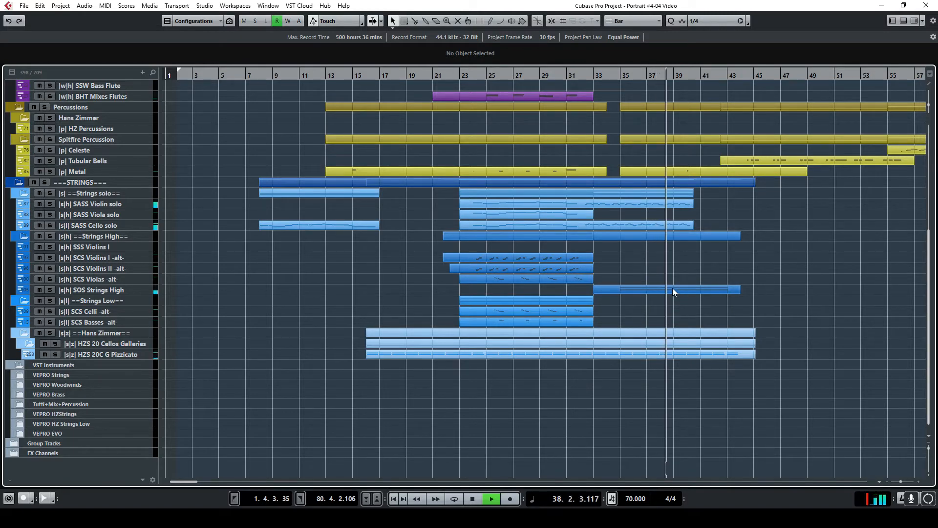
scroll(671, 288, up, 3)
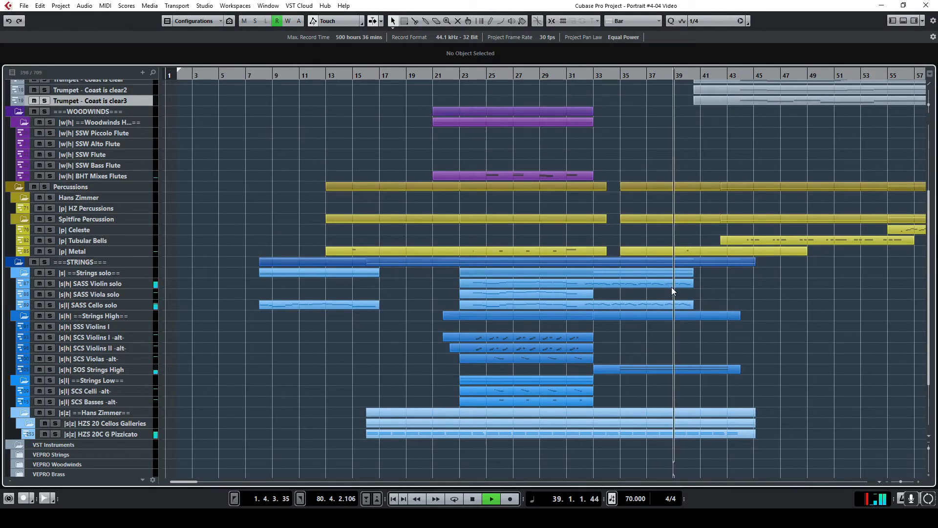
scroll(671, 291, up, 3)
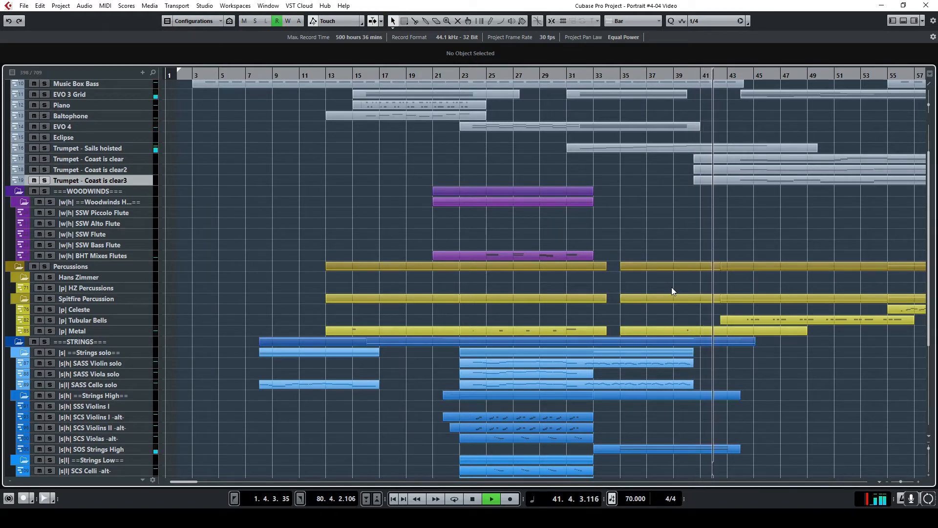
scroll(671, 287, up, 2)
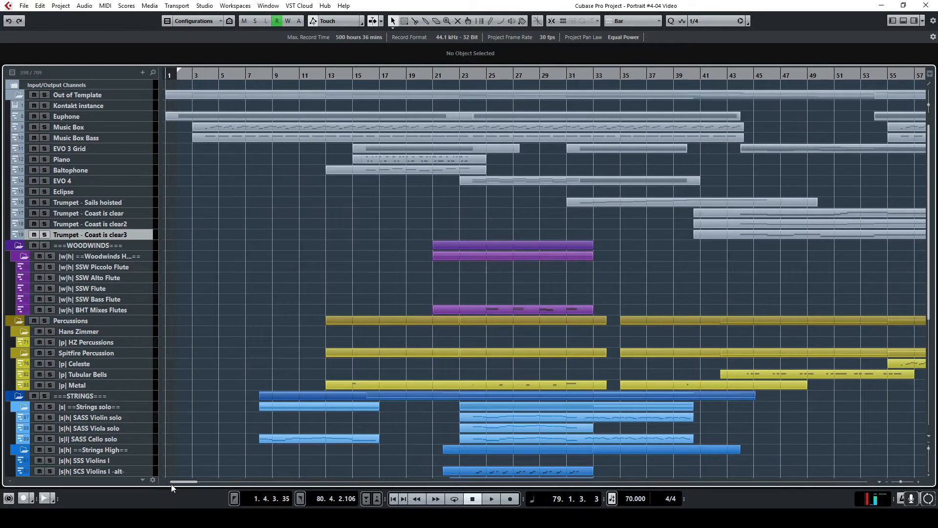
scroll(409, 230, down, 5)
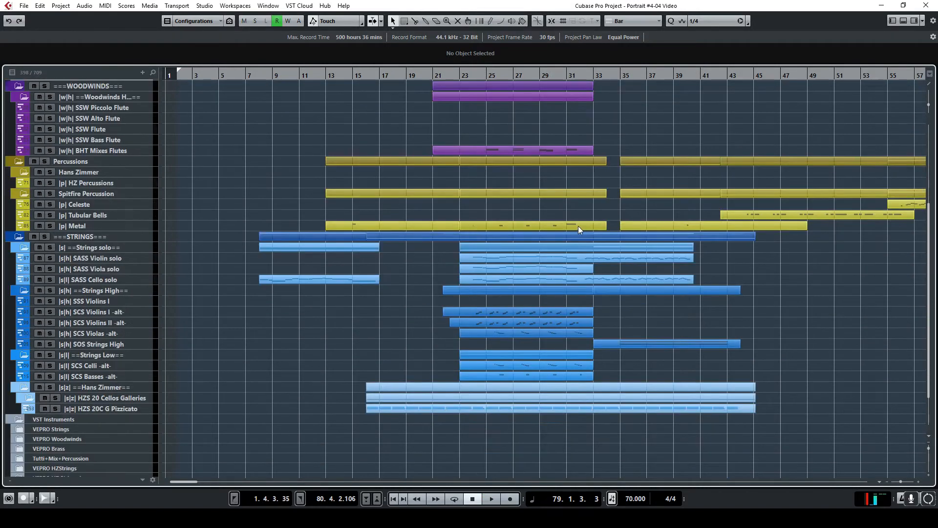
scroll(537, 206, up, 5)
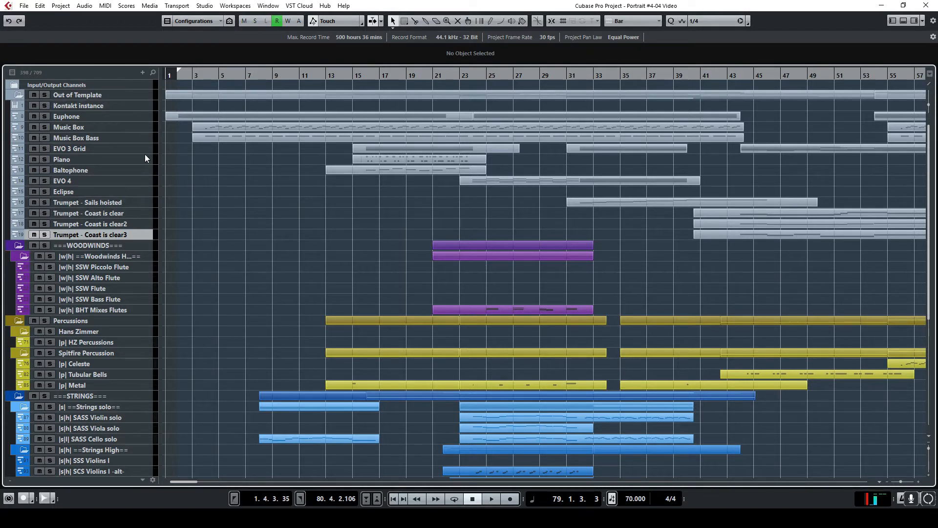
scroll(136, 210, down, 3)
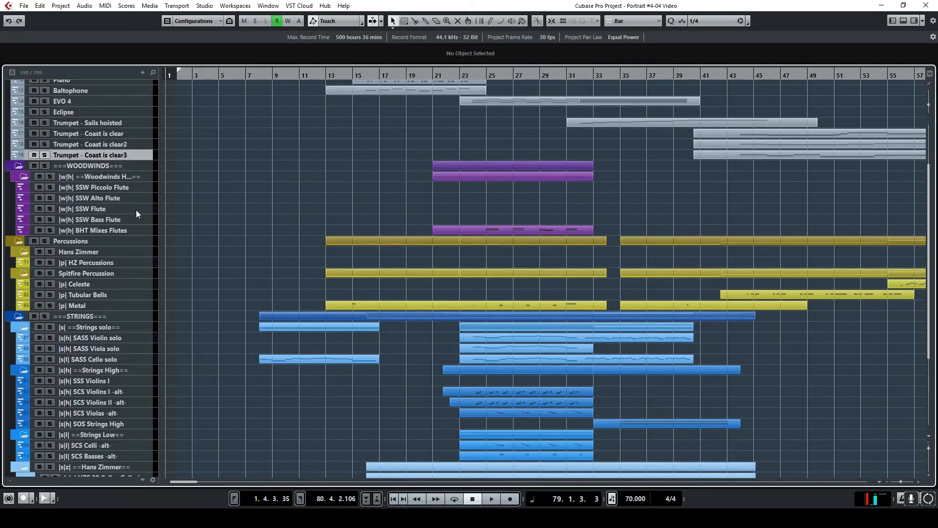
scroll(136, 180, down, 5)
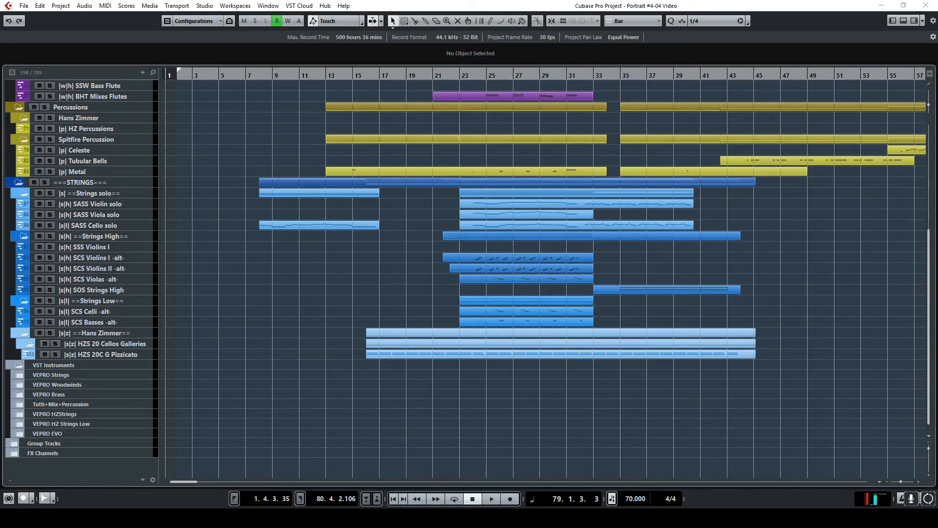
Switch to Vienna Ensemble Pro, maximize it, and inspect the SSW Flute and SSW Alto Flute Kontakt instruments in the Woodwinds instance.
drag(937, 68, 337, 69)
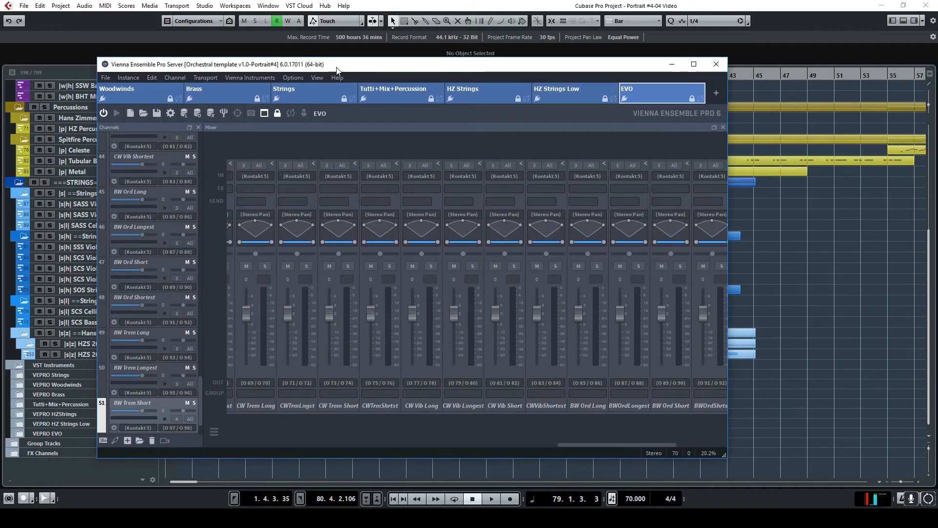
double_click(395, 68)
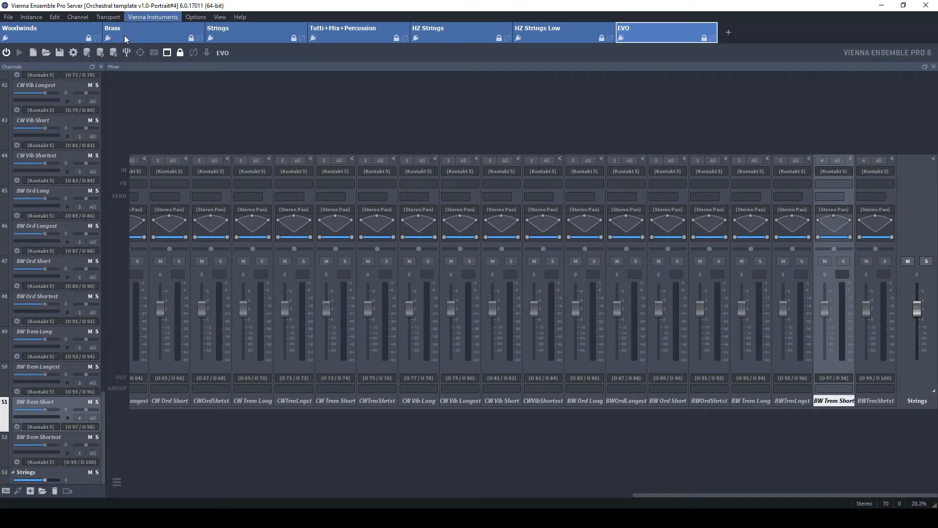
click(54, 38)
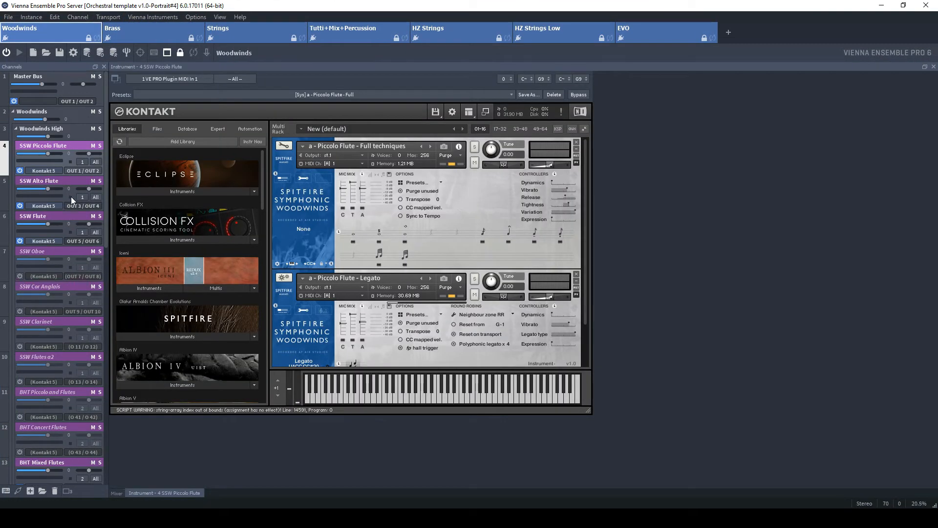
scroll(74, 168, down, 6)
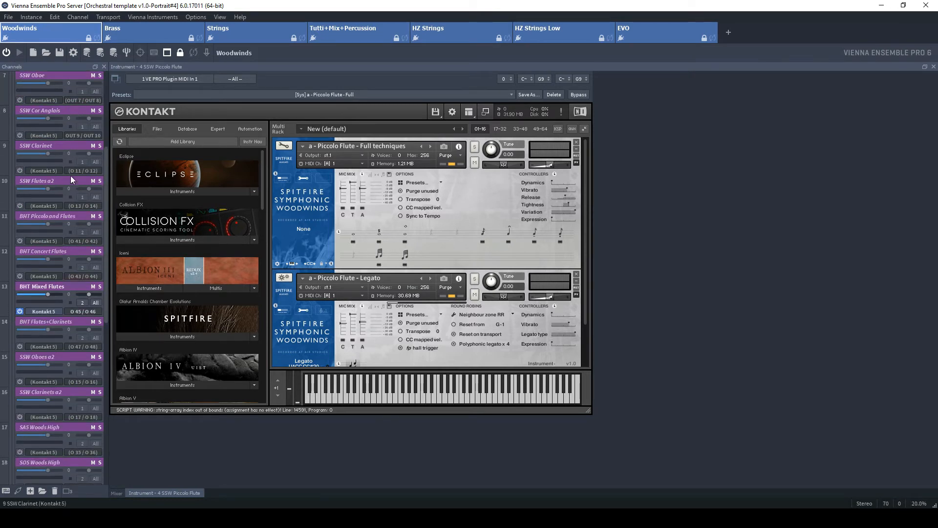
scroll(70, 175, up, 6)
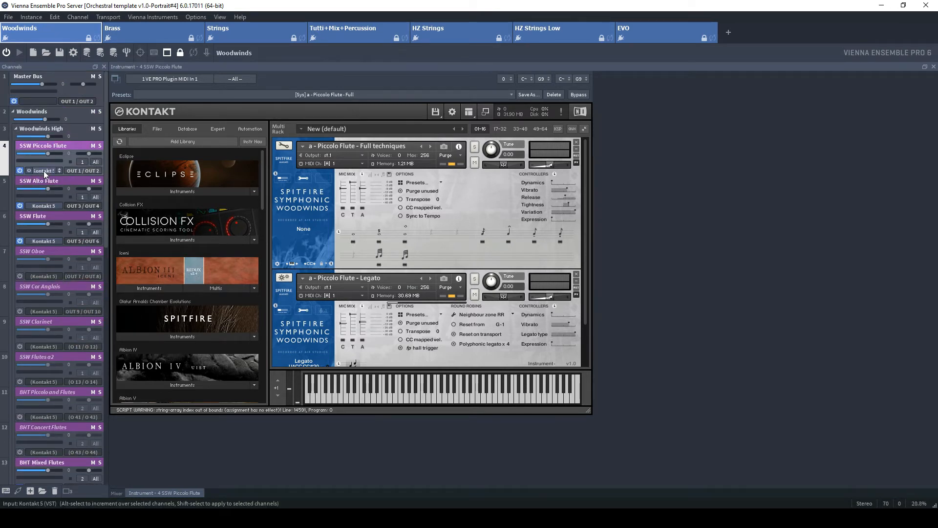
click(48, 238)
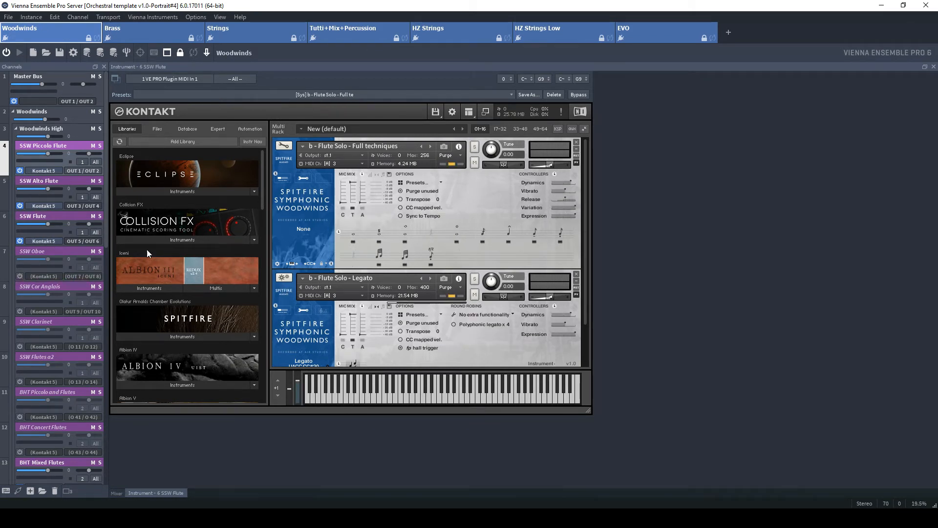
click(43, 206)
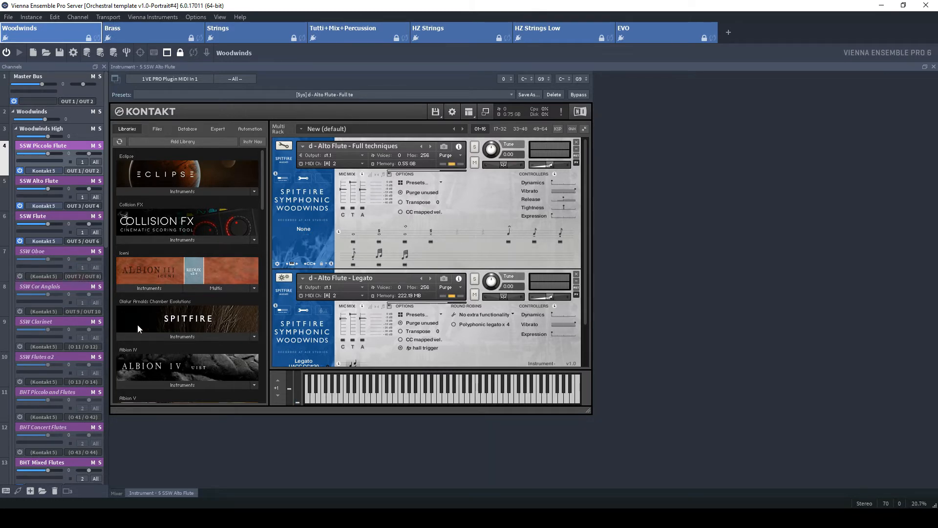
scroll(67, 329, down, 3)
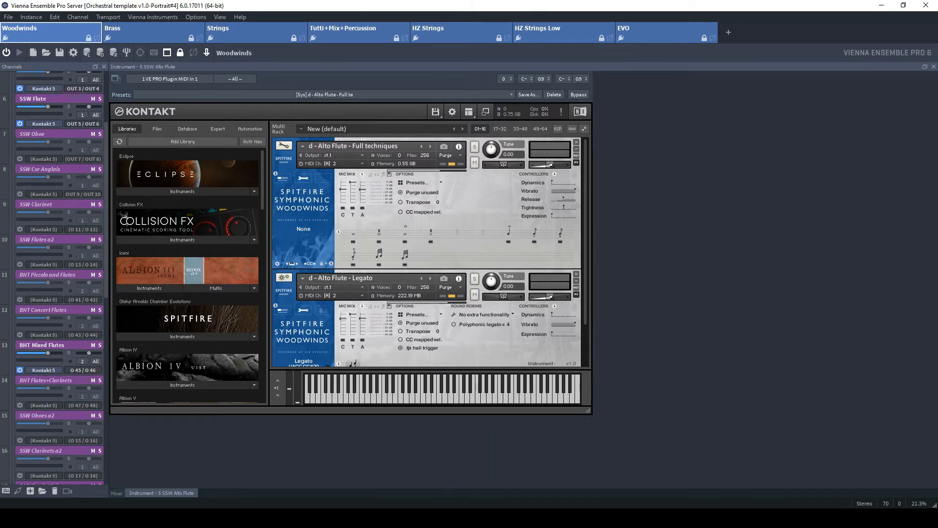
Check the system's memory performance in the Windows Task Manager and close it.
key(ctrl+shift+Escape)
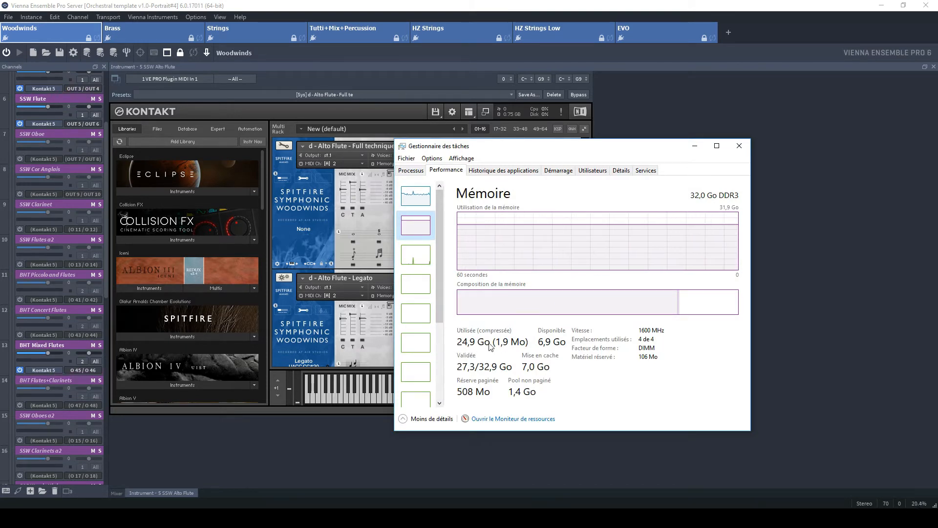
click(740, 146)
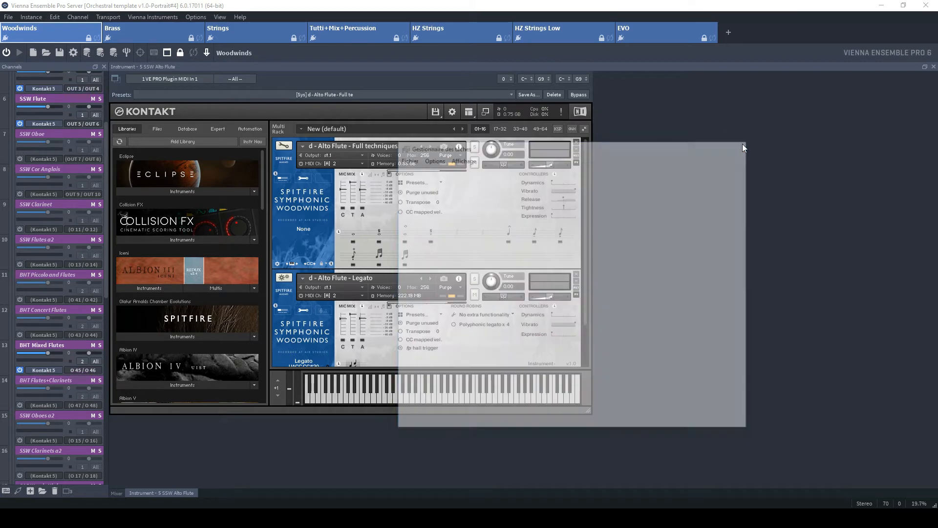
Minimize Vienna Ensemble Pro to return to the Cubase project and select the Euphone track.
click(882, 7)
scroll(268, 241, up, 5)
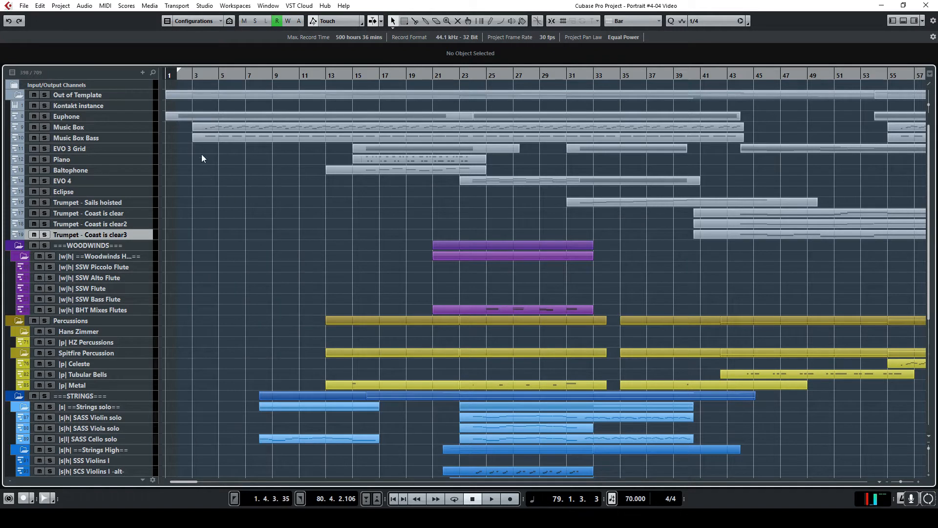
click(137, 119)
click(149, 116)
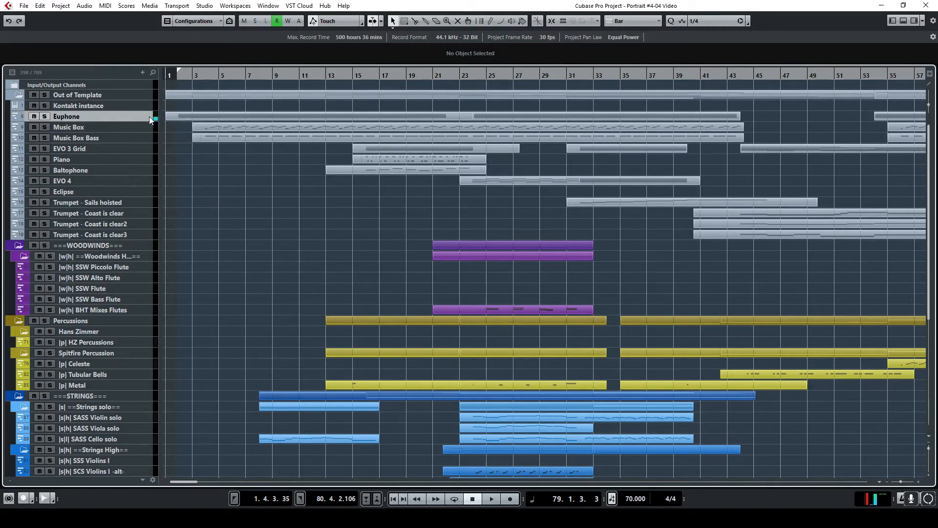
Show the project's VST instrument rack and inspect the expanded PP012 Euphone patch in the Kontakt instance.
click(914, 21)
click(813, 108)
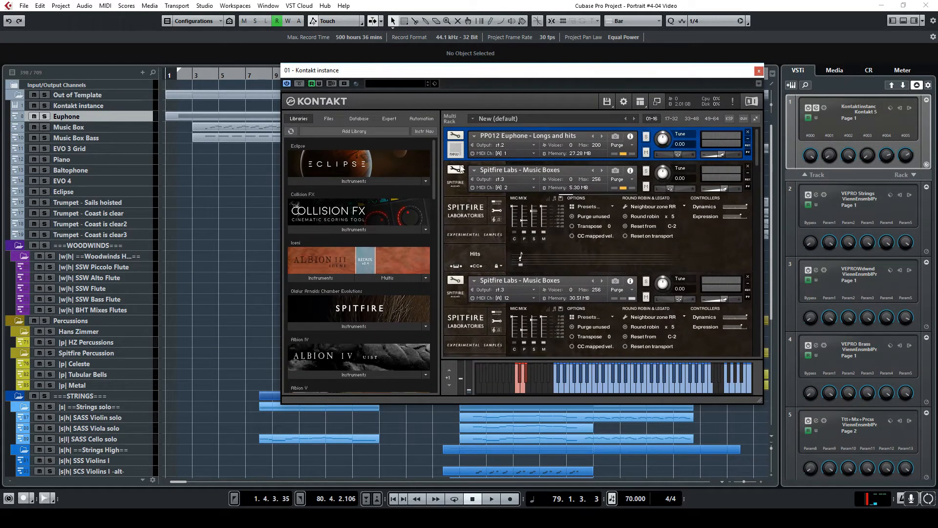
click(454, 154)
scroll(542, 195, down, 1)
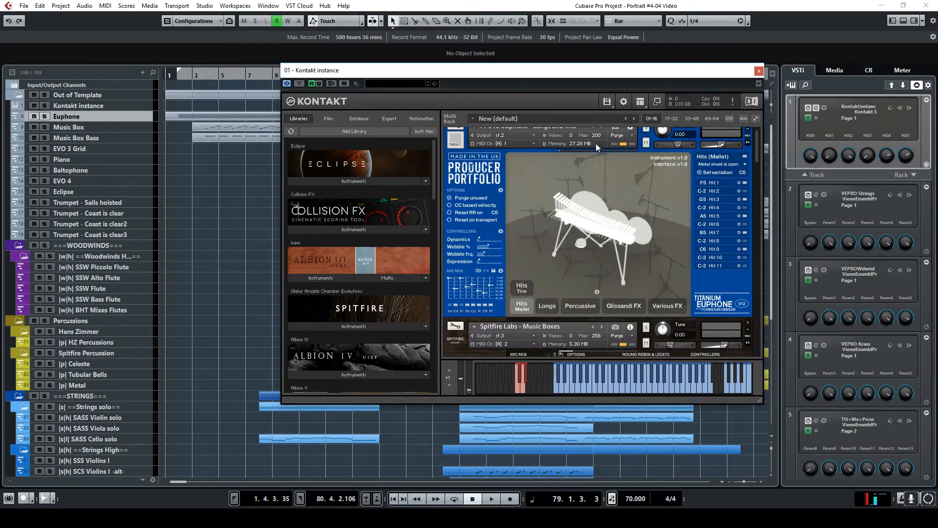
click(758, 72)
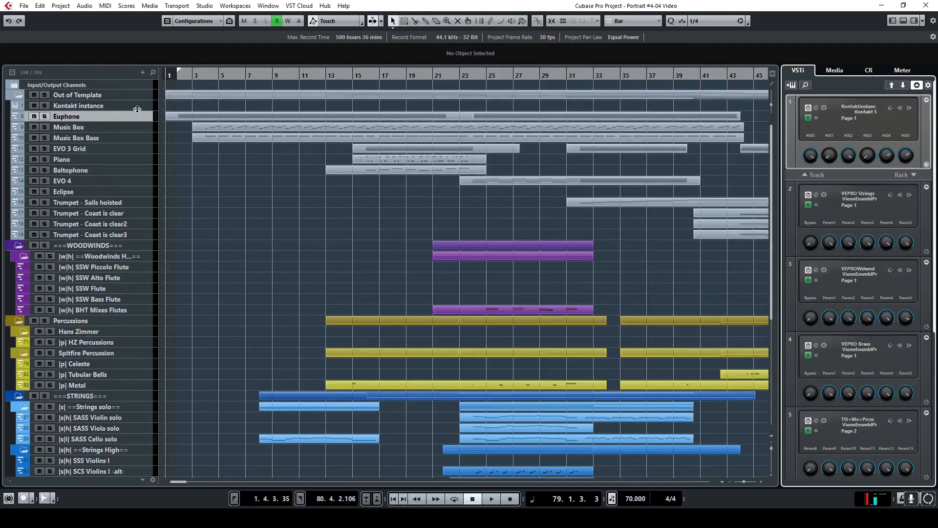
Solo the Euphone track and play it from near the start of the project.
click(44, 117)
click(173, 79)
key(space)
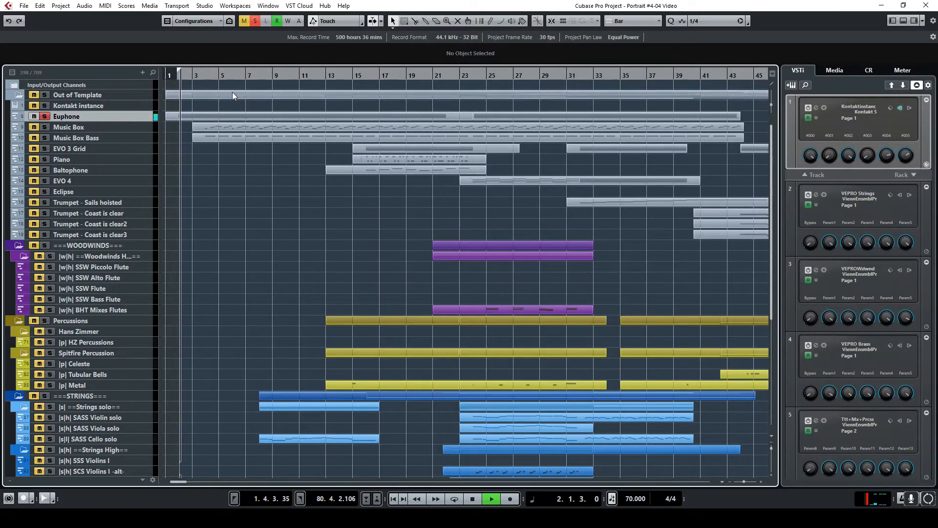
Show the Euphone track's automation lanes and examine the patch's controllers in the Kontakt instance during playback.
right_click(138, 120)
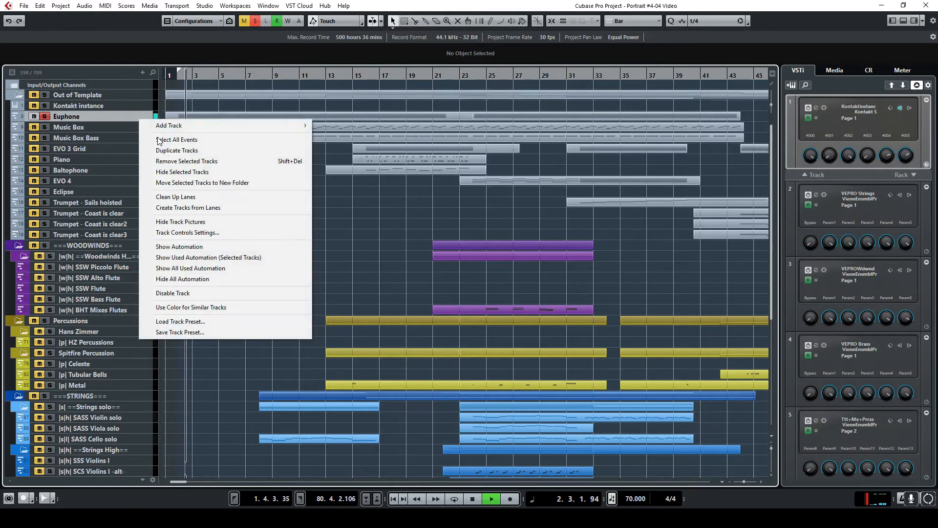
click(178, 247)
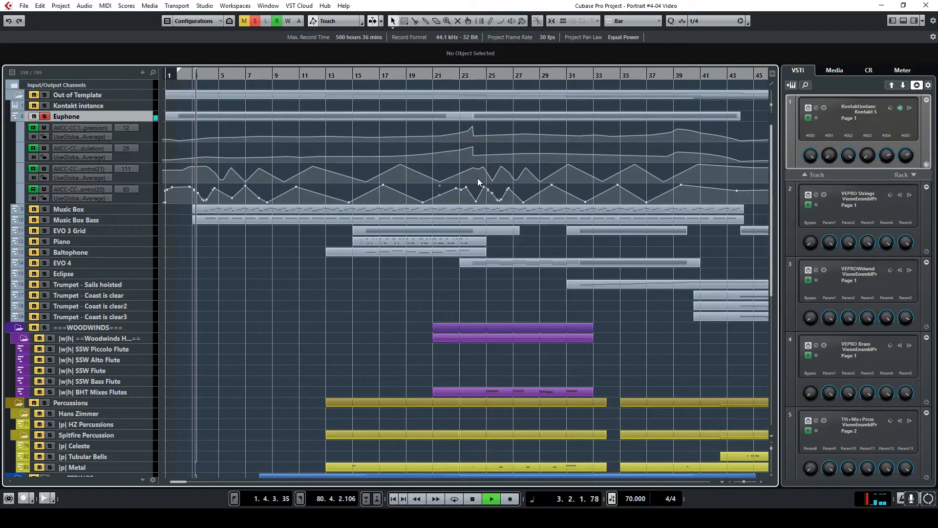
click(815, 108)
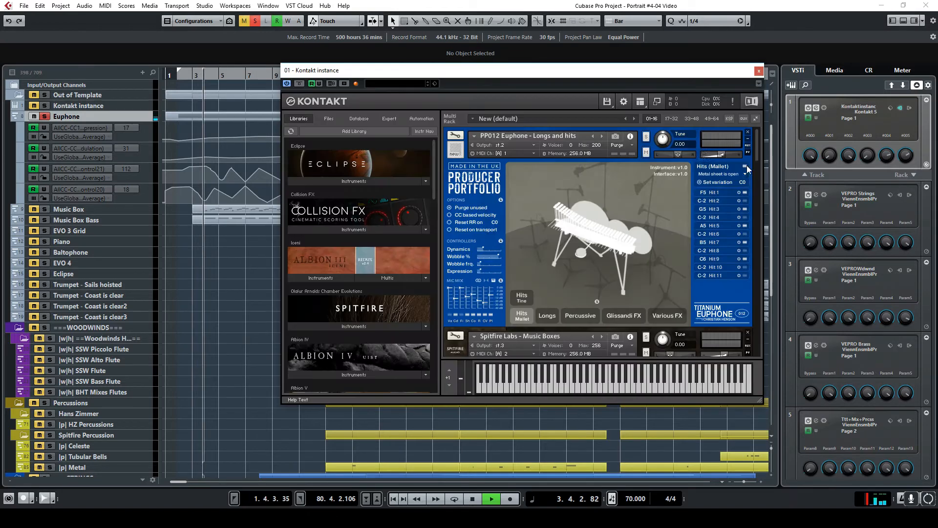
scroll(759, 156, down, 2)
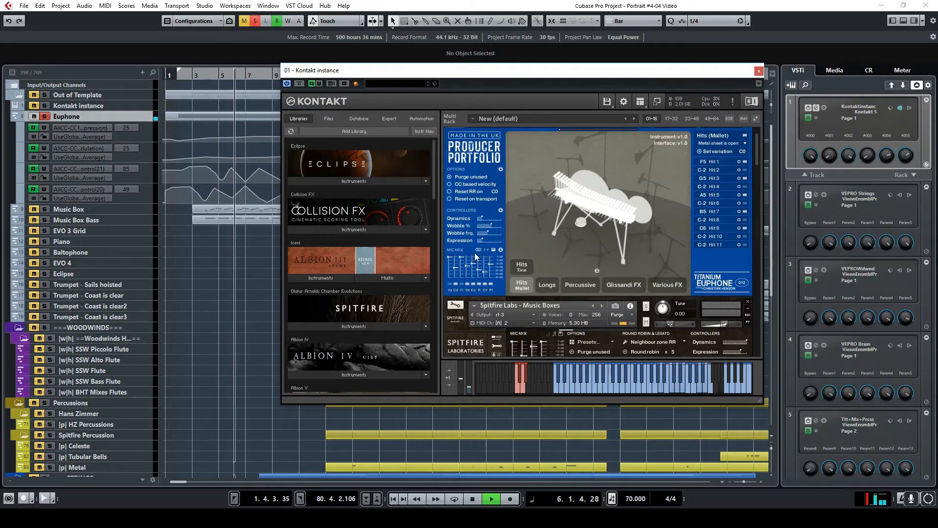
drag(741, 76, 693, 64)
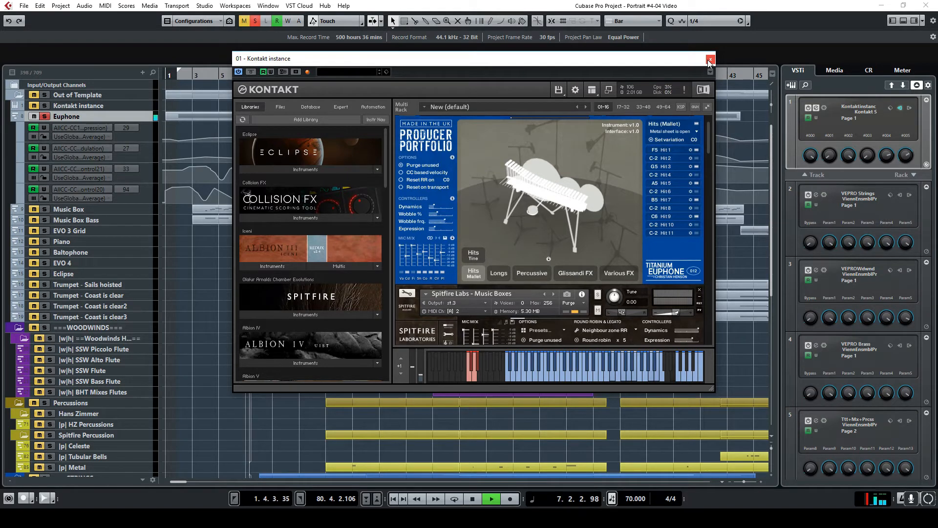
click(710, 59)
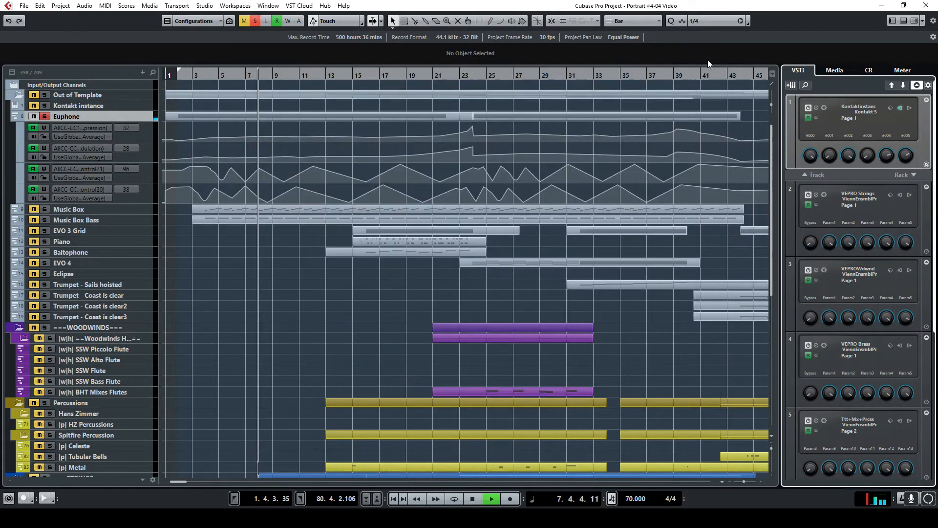
Solo Music Box alongside Euphone, swap its solo for Music Box Bass, and stop playback.
click(45, 210)
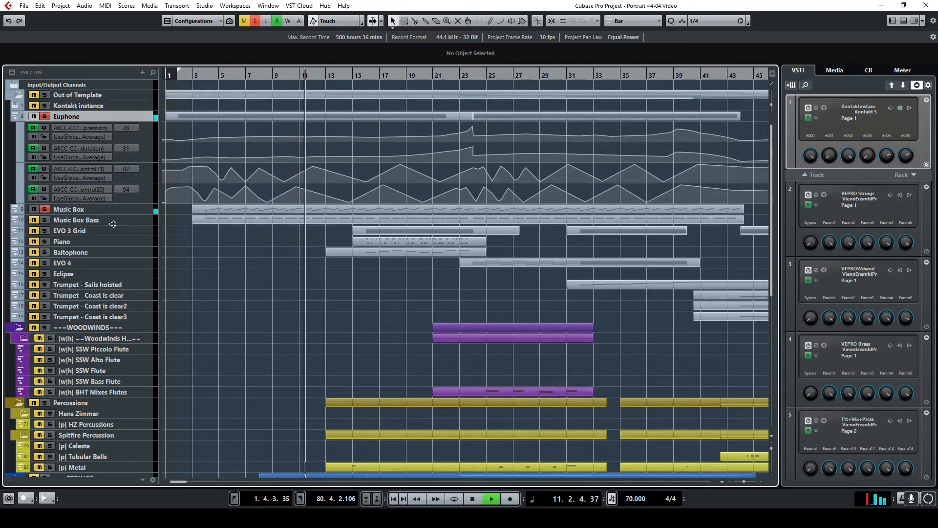
click(47, 219)
click(44, 209)
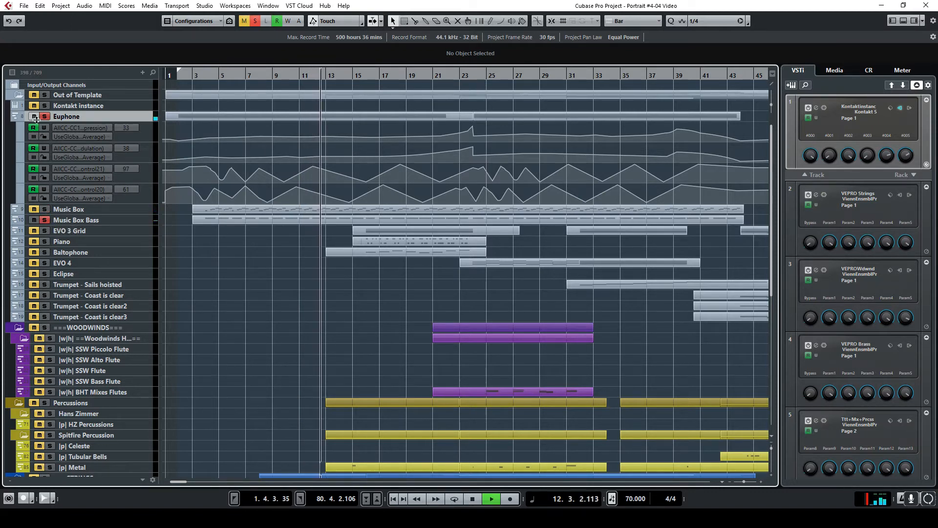
click(476, 499)
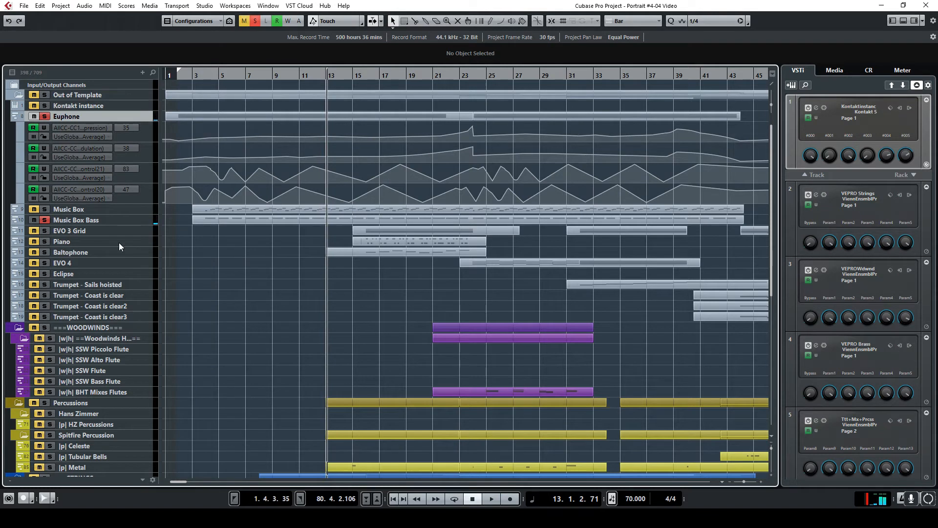
Play Music Box Bass from near bar 3, take Euphone out of solo, and solo Music Box alongside the bass.
click(189, 73)
key(space)
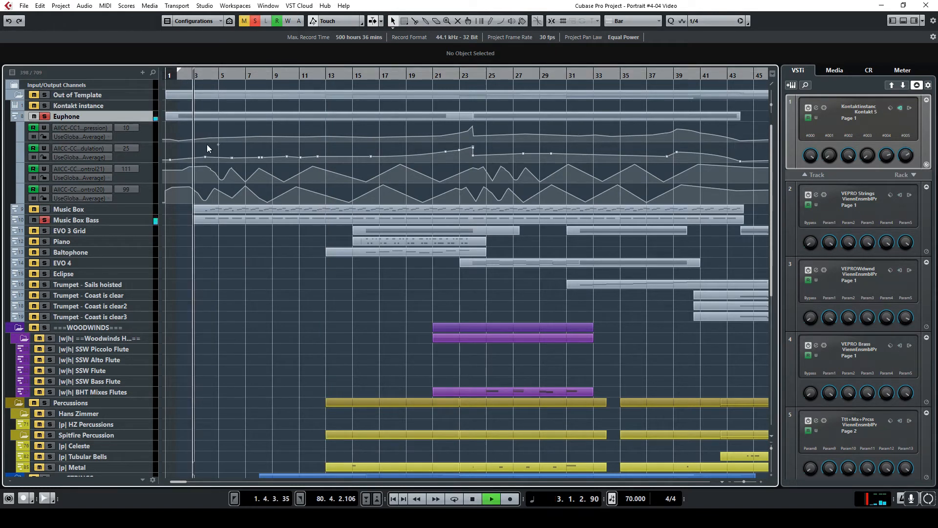
click(44, 117)
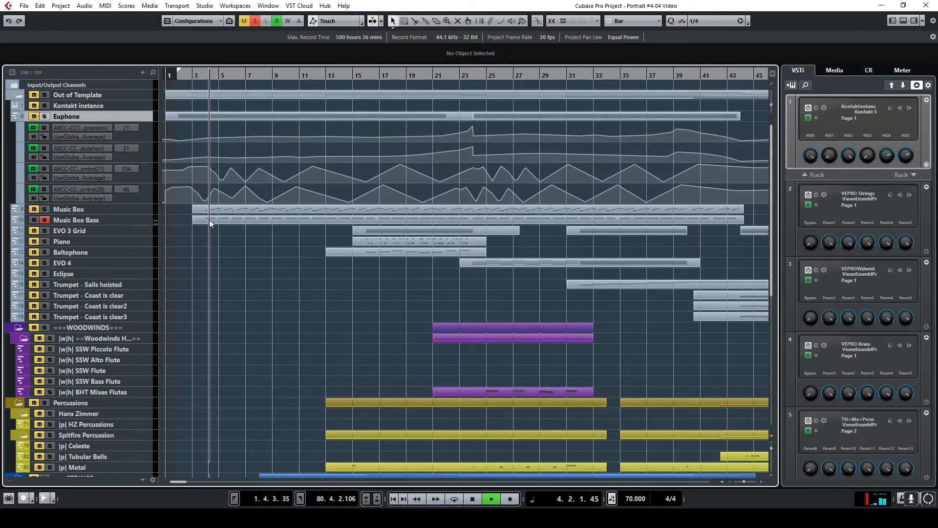
click(44, 209)
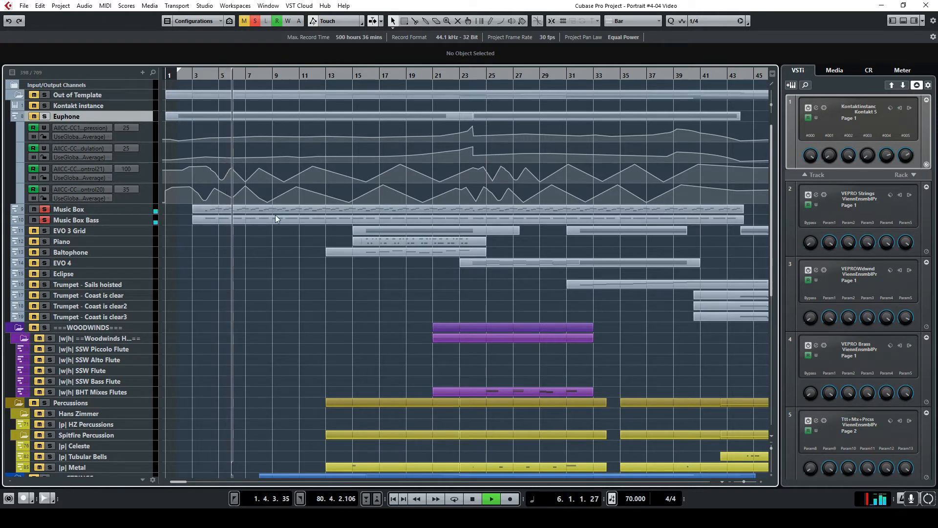
scroll(293, 244, down, 5)
scroll(315, 257, up, 5)
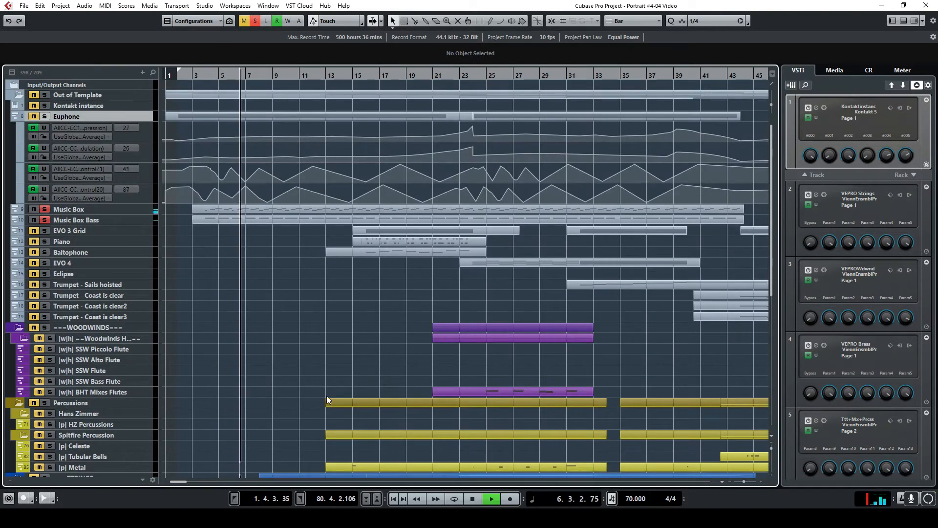
click(472, 498)
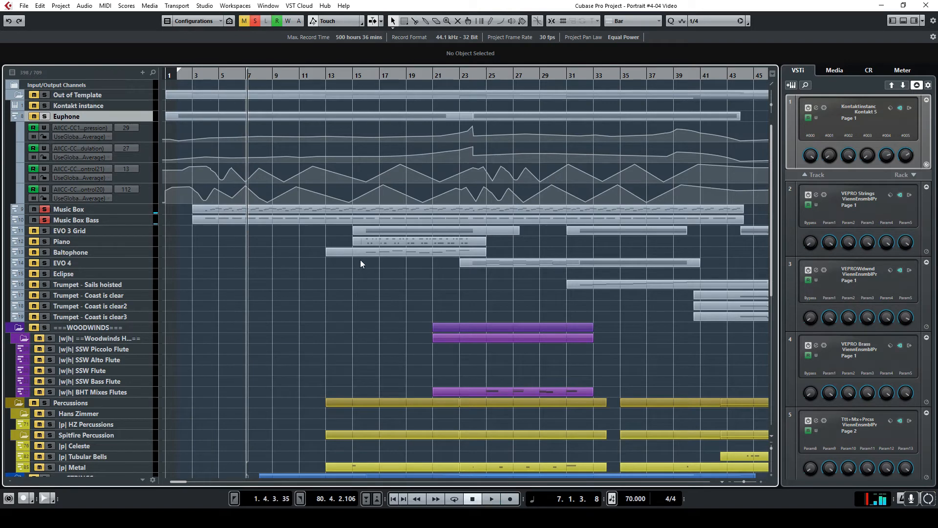
Solo the SASS Cello solo track with its automation lanes shown, and play it from around bar 8.
scroll(294, 276, down, 7)
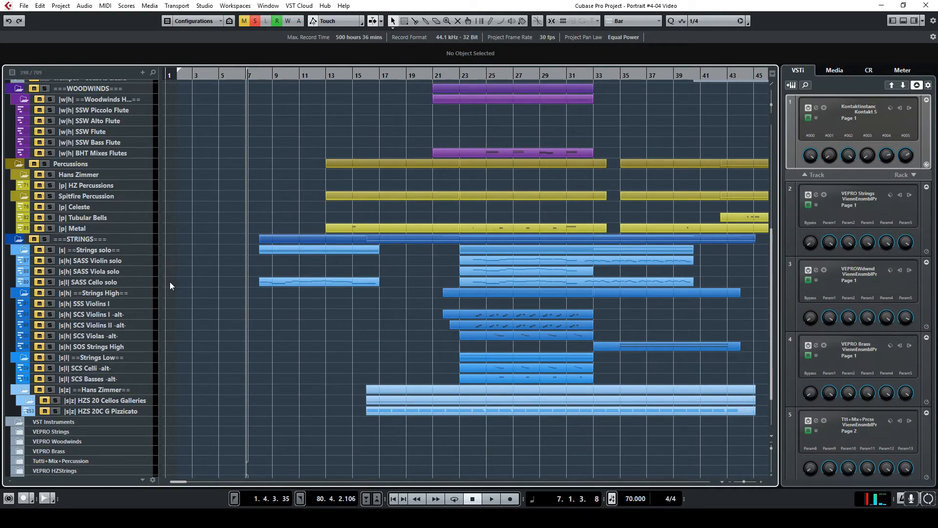
click(49, 281)
right_click(133, 282)
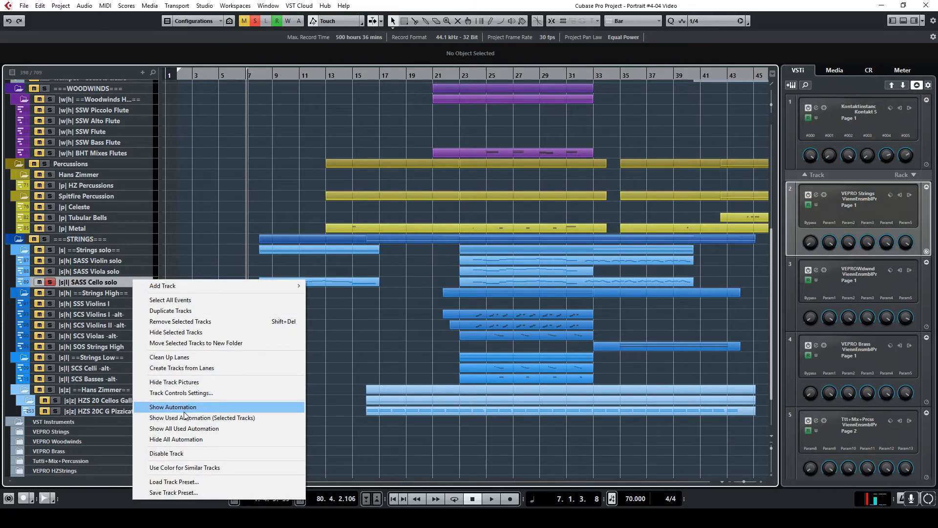
click(185, 407)
scroll(300, 305, down, 3)
double_click(259, 76)
drag(744, 482, 744, 481)
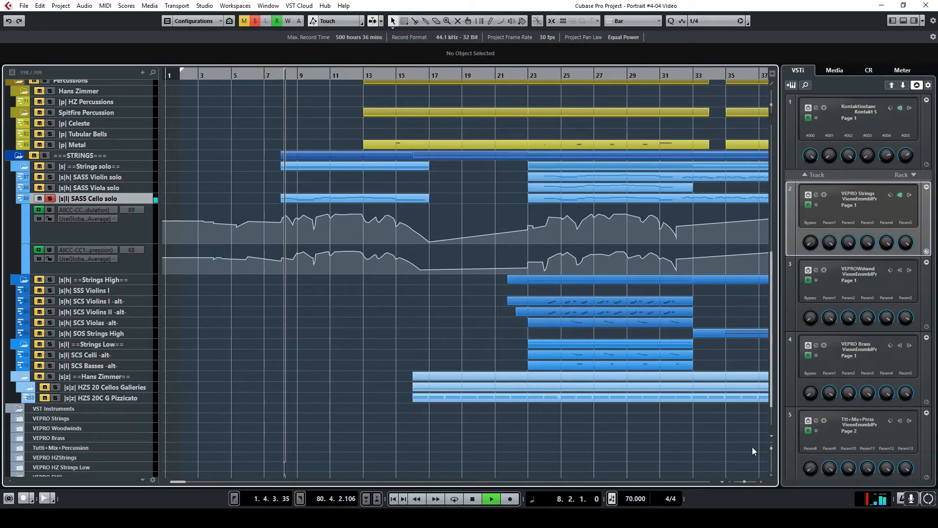
click(911, 21)
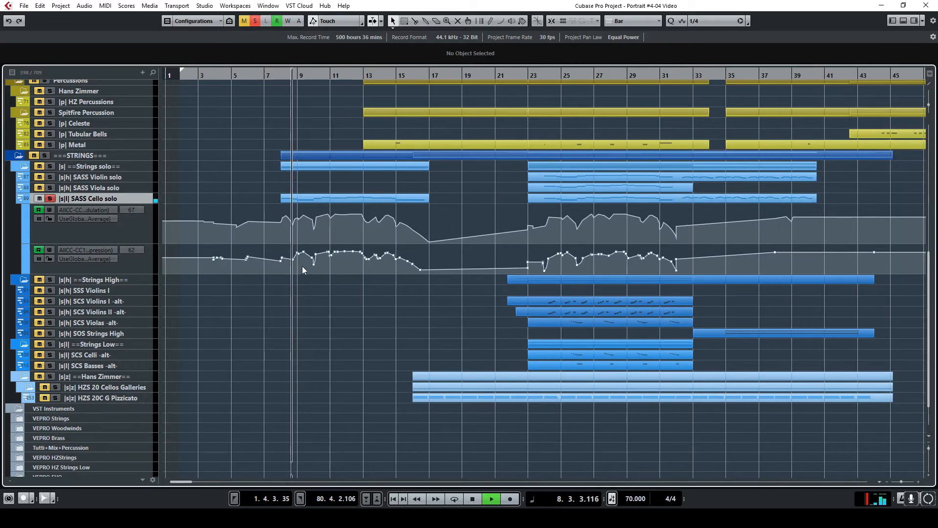
Examine the first cello part's notes and articulation lane in an enlarged lower-zone editor, then close the editor and stop playback.
double_click(361, 196)
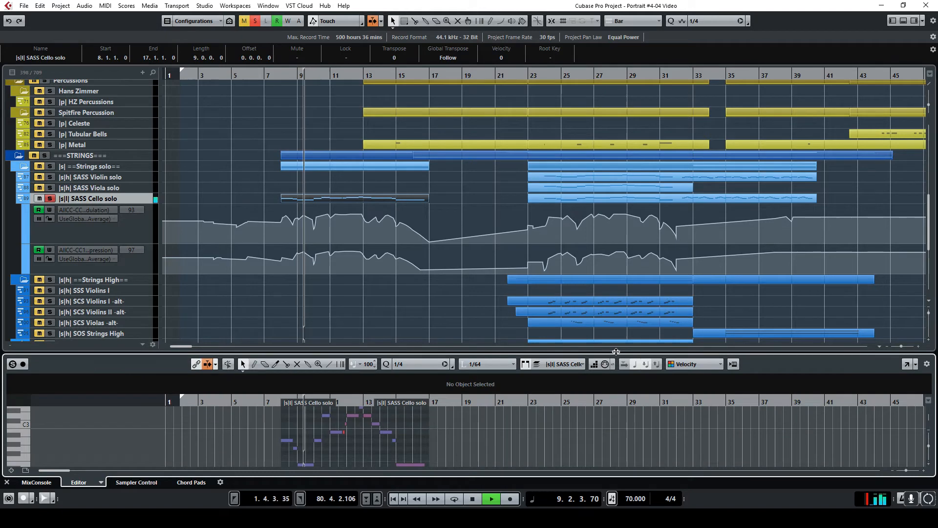
drag(615, 350, 616, 189)
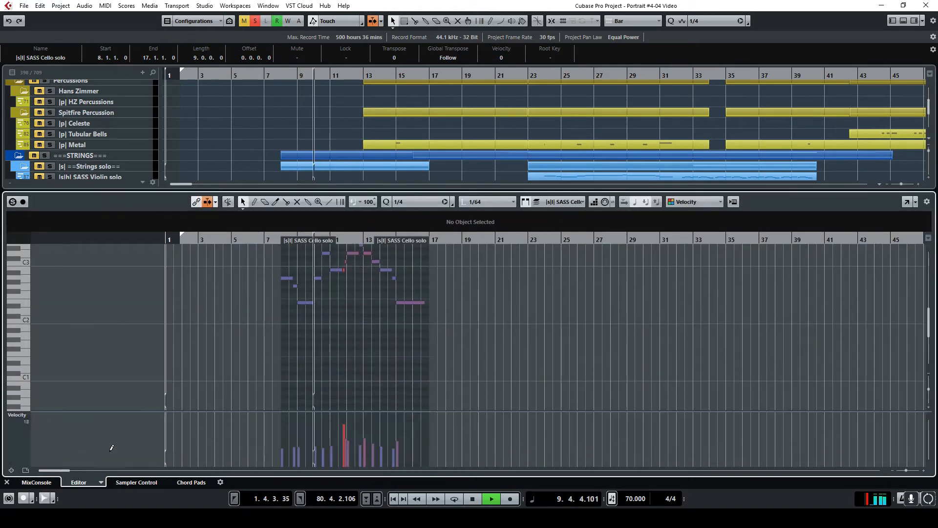
click(16, 414)
click(39, 180)
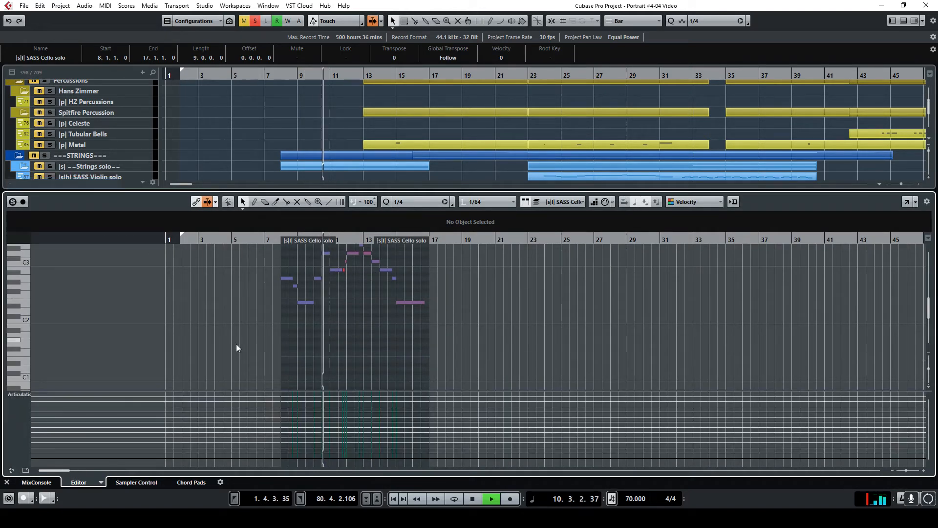
drag(304, 391, 309, 347)
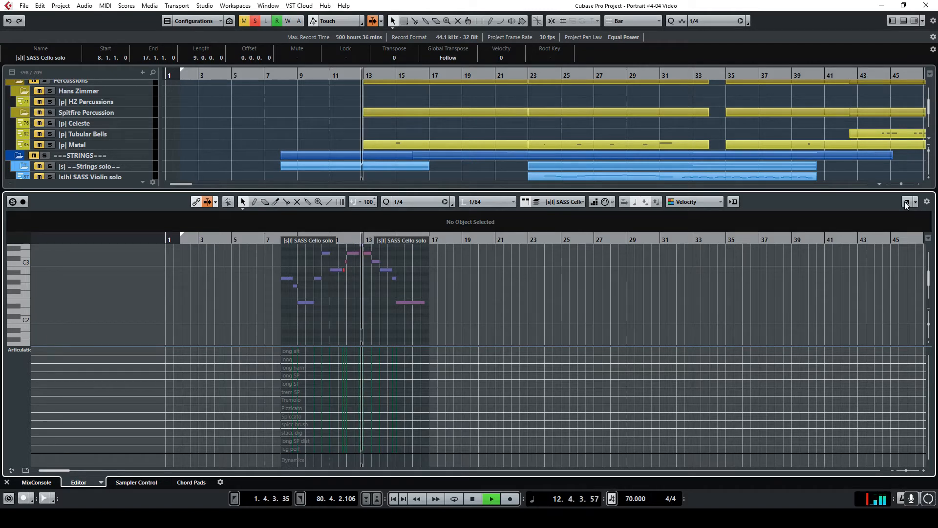
click(903, 21)
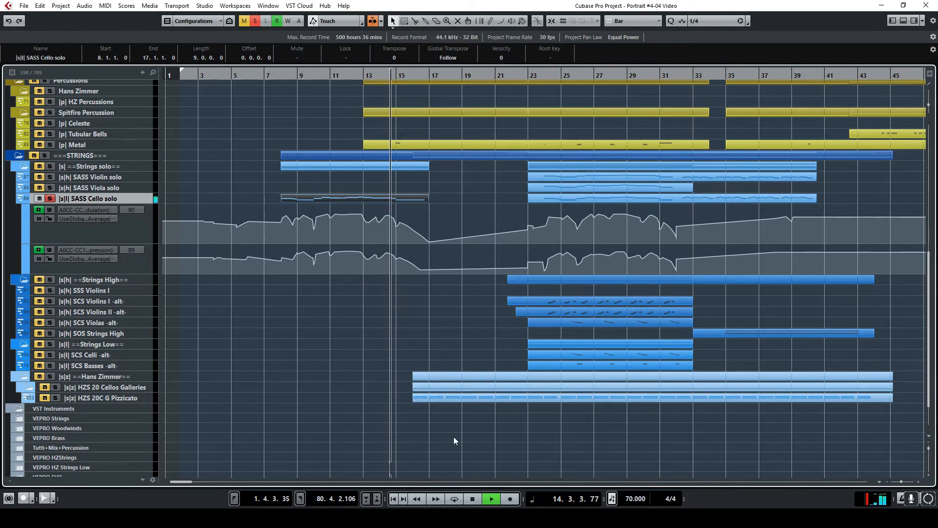
click(473, 498)
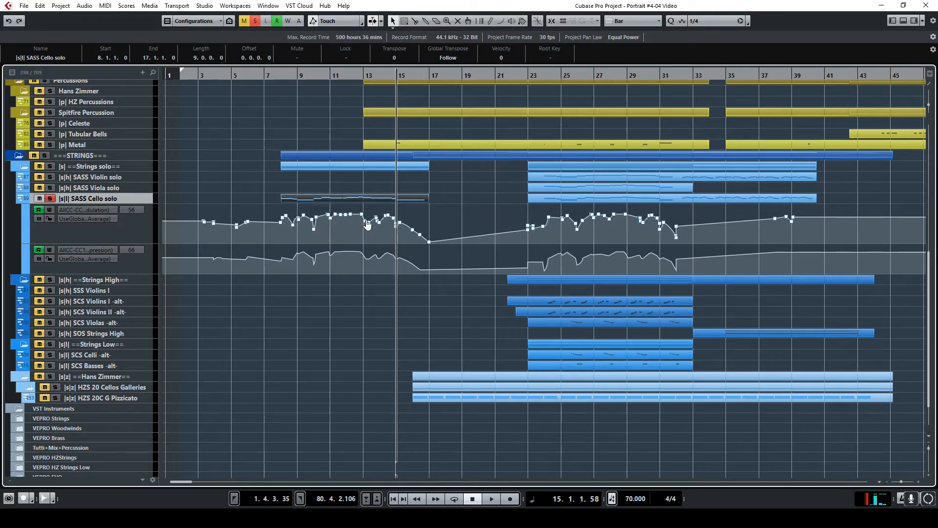
Solo the Metal percussion track, remove the solos from Music Box and Music Box Bass, and audition it.
scroll(410, 246, up, 5)
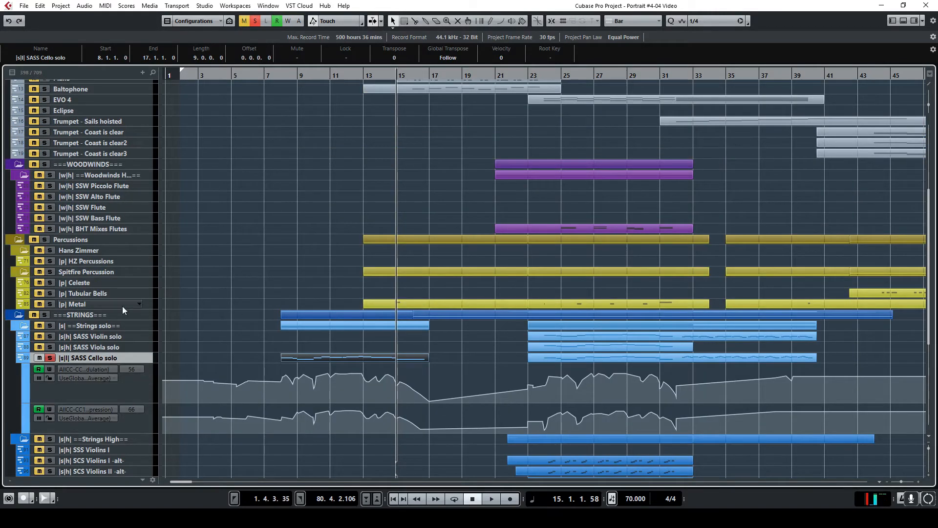
click(50, 304)
scroll(335, 205, up, 3)
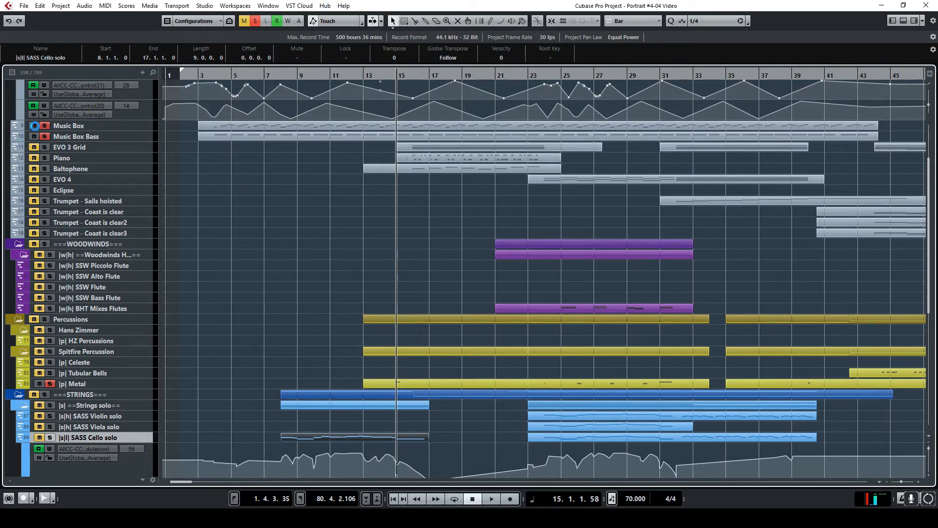
click(35, 126)
click(34, 136)
key(space)
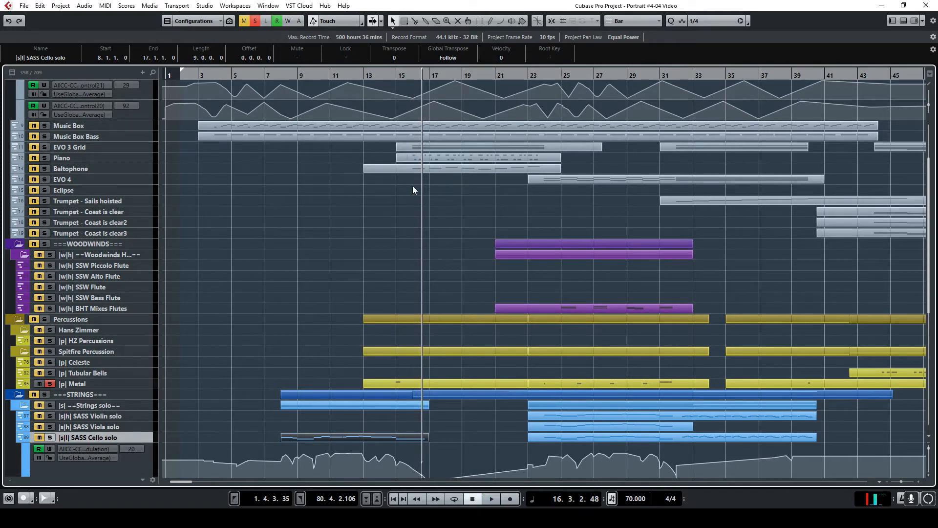
Solo the EVO 3 Grid track, show its used automation, and play it with the VST instrument rack visible.
click(145, 148)
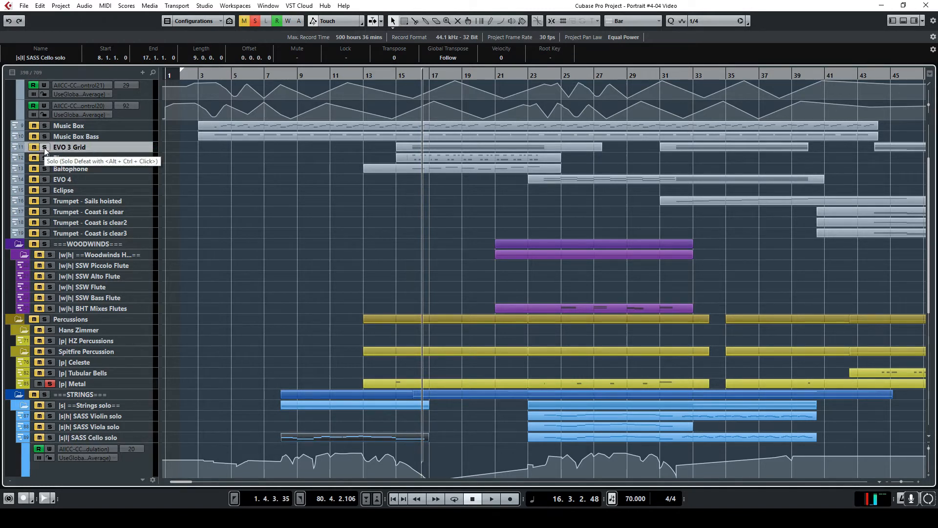
click(44, 147)
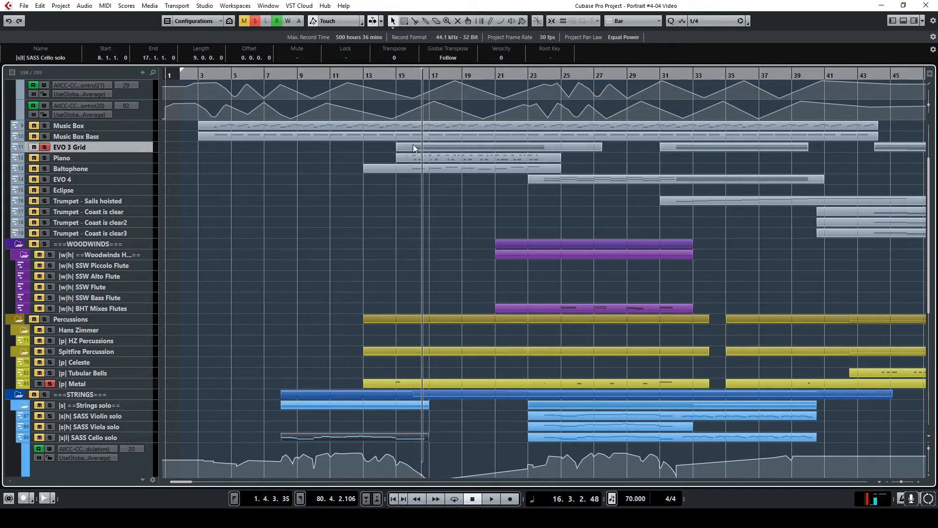
right_click(145, 148)
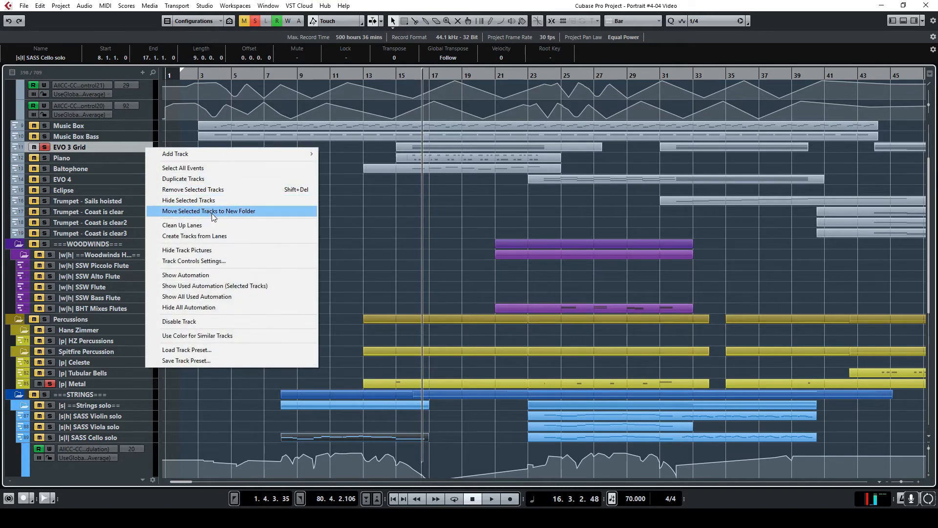
click(275, 286)
scroll(233, 236, up, 3)
key(space)
click(440, 230)
click(914, 20)
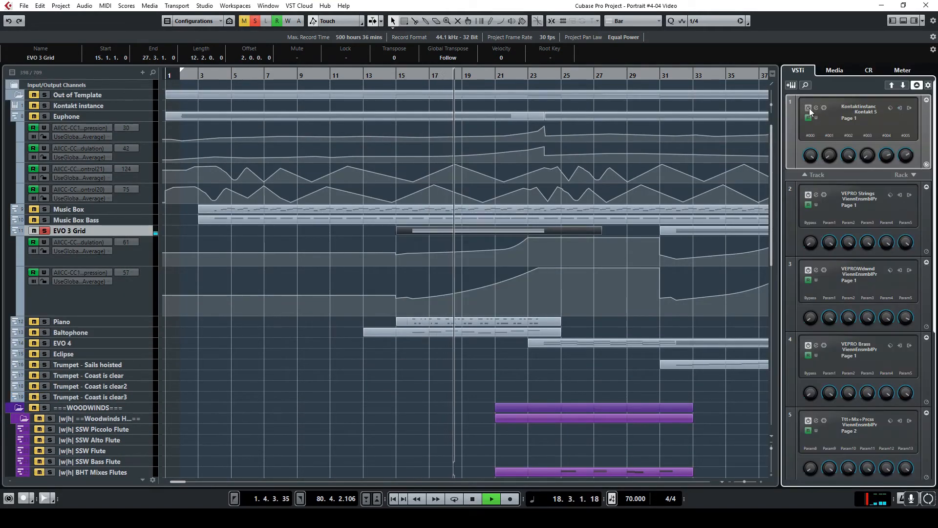
Open the Kontakt instance and restart EVO 3 Grid playback from around bar 16.
click(814, 108)
drag(475, 55, 712, 55)
click(410, 76)
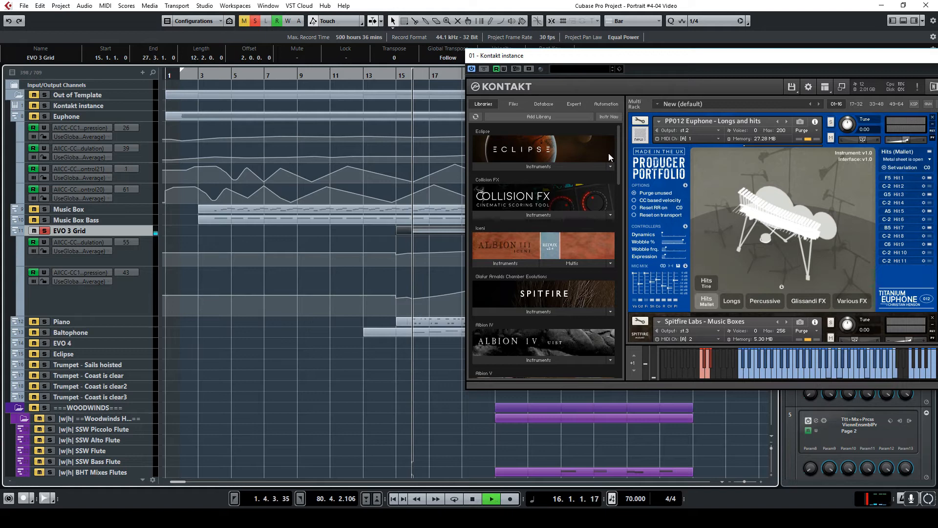
Collapse the Euphone and both Music Boxes patches in Kontakt and examine the Evo Grid 3 patch during playback.
drag(714, 55, 618, 44)
click(551, 126)
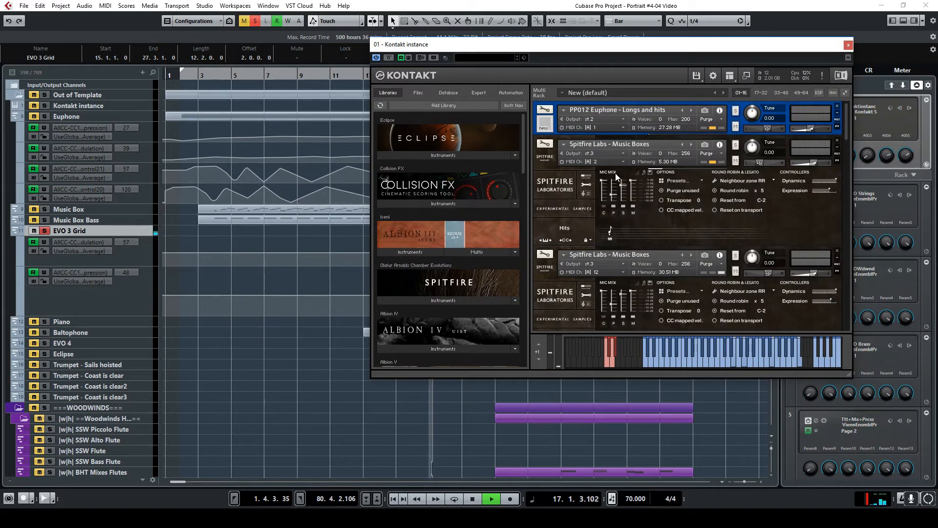
click(544, 158)
click(543, 191)
scroll(562, 195, down, 2)
scroll(611, 207, down, 2)
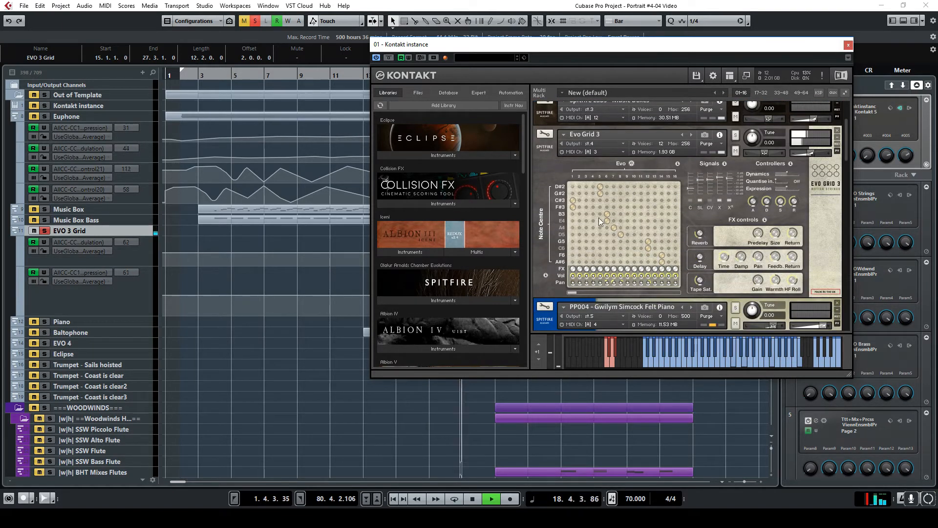
drag(682, 54, 273, 121)
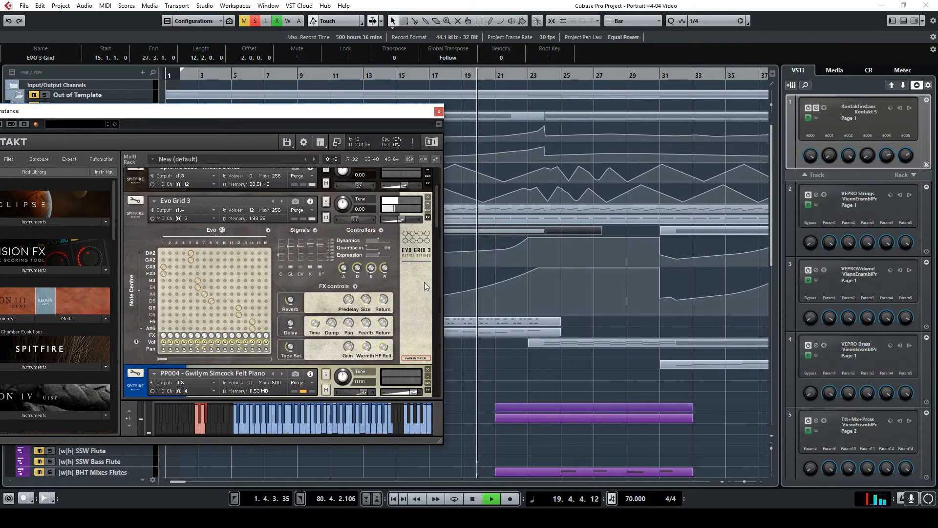
click(437, 113)
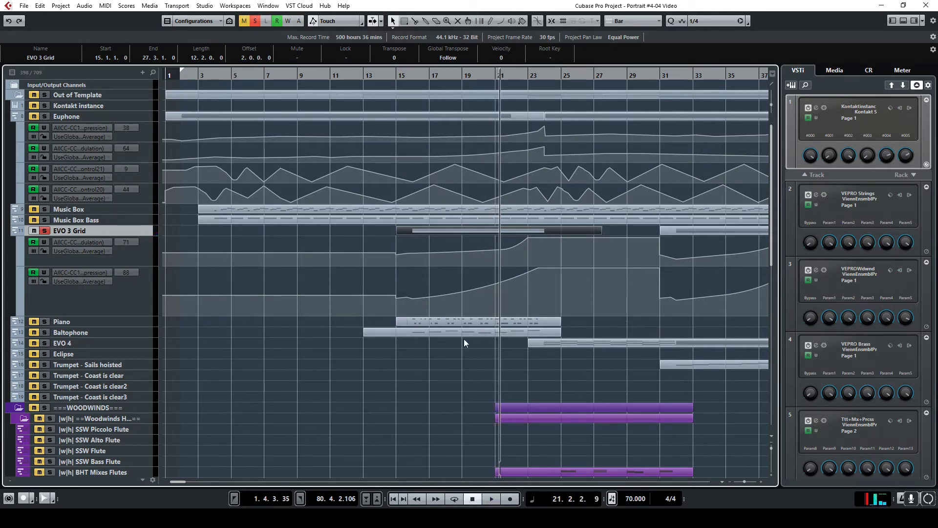
Solo Baltophone in place of EVO 3 Grid and play it from around bar 16.
click(45, 333)
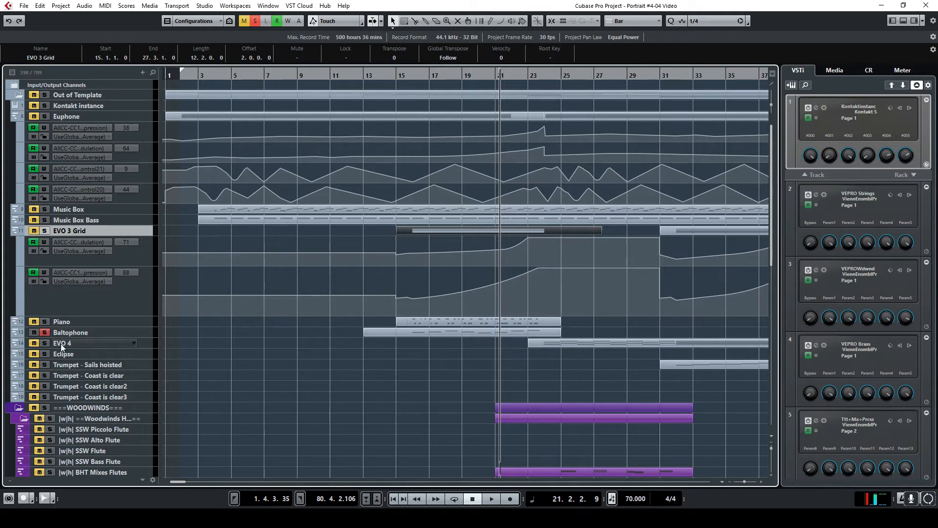
click(409, 78)
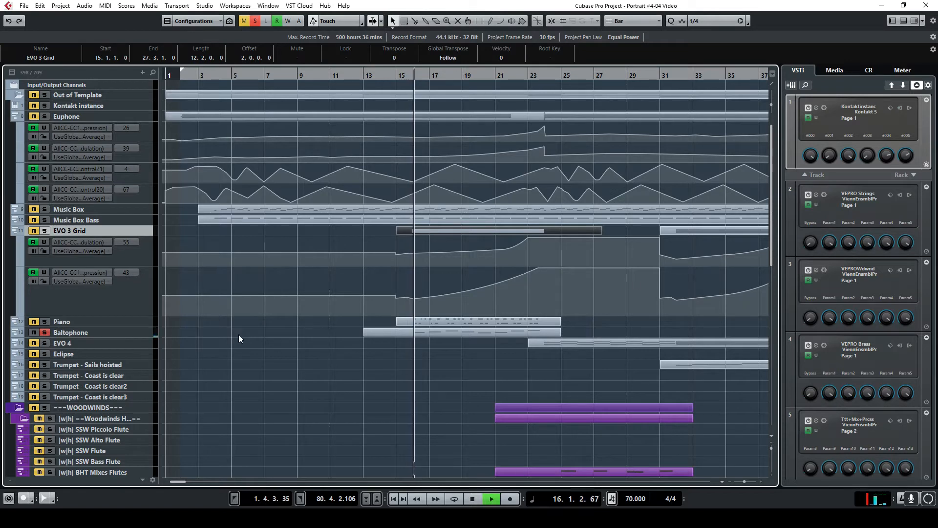
click(913, 21)
click(913, 20)
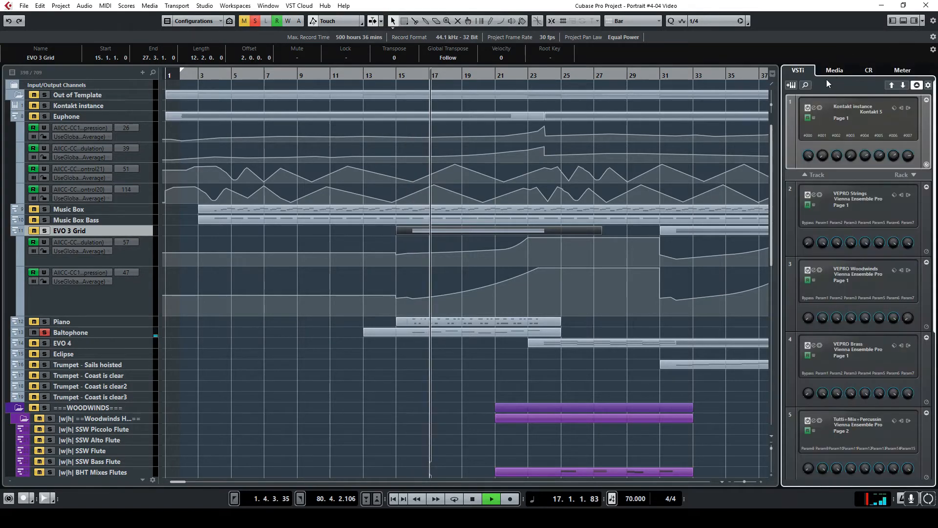
Examine the Boltophone - Bowed Short patch in the Kontakt instance during playback, then return to the track list.
click(816, 107)
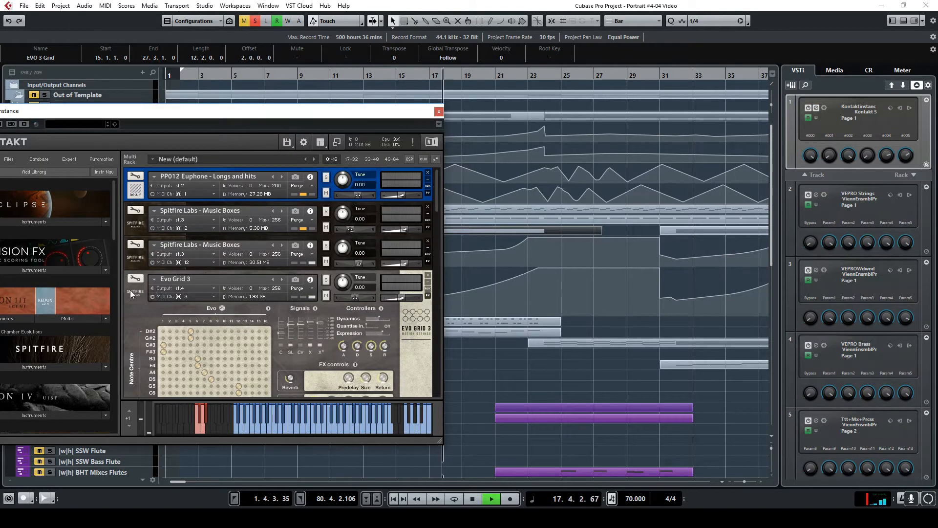
scroll(133, 288, down, 6)
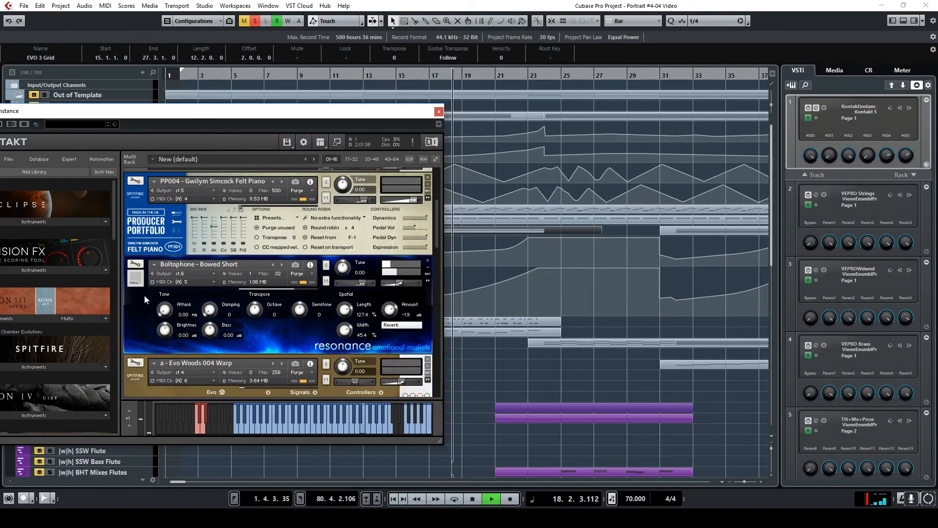
scroll(145, 295, down, 1)
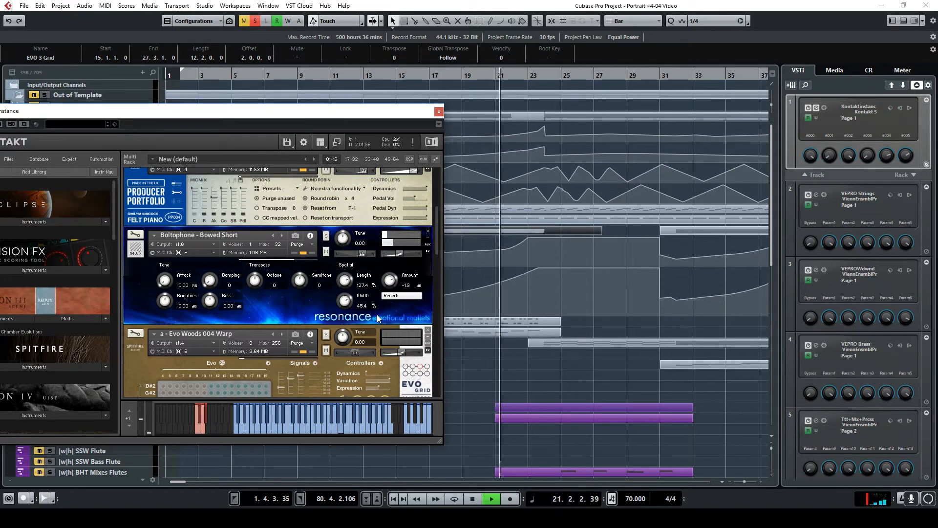
click(438, 111)
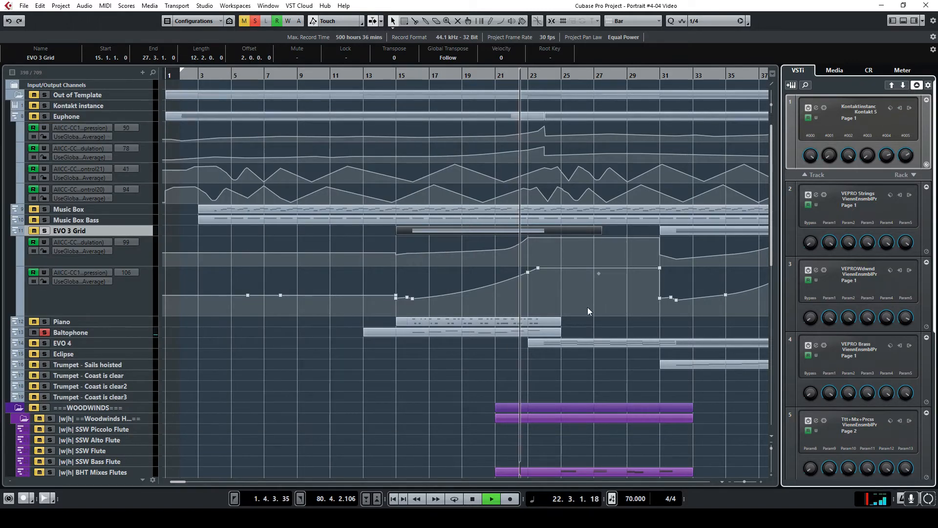
scroll(589, 318, down, 5)
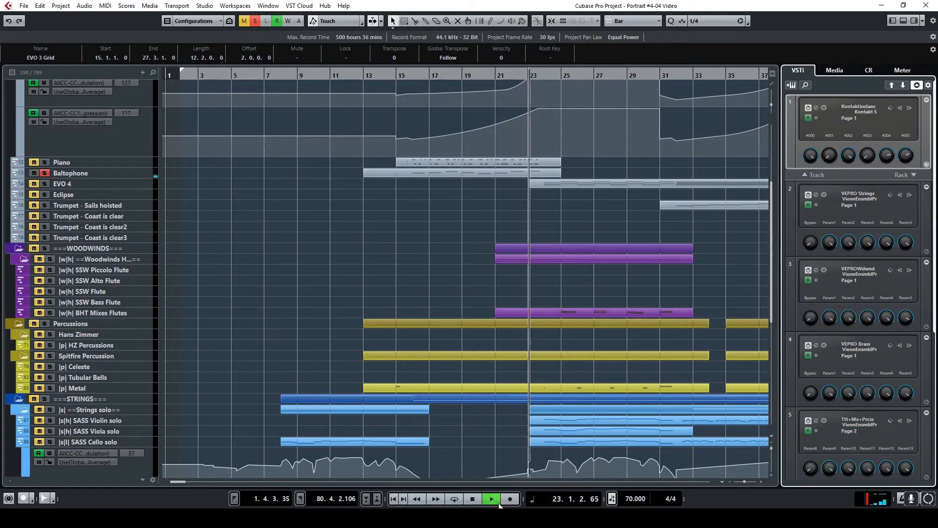
Stop playback, clear all solos and briefly play the full mix from around bar 16.
click(477, 496)
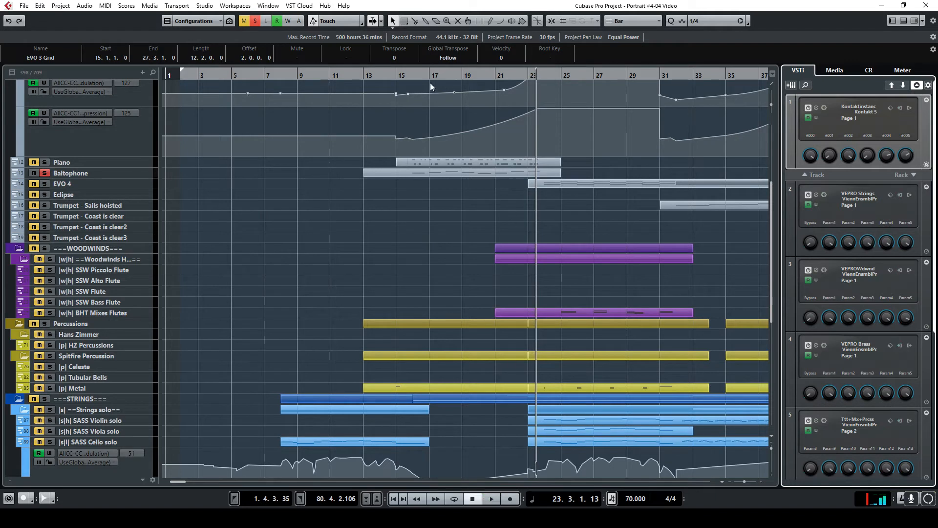
click(256, 23)
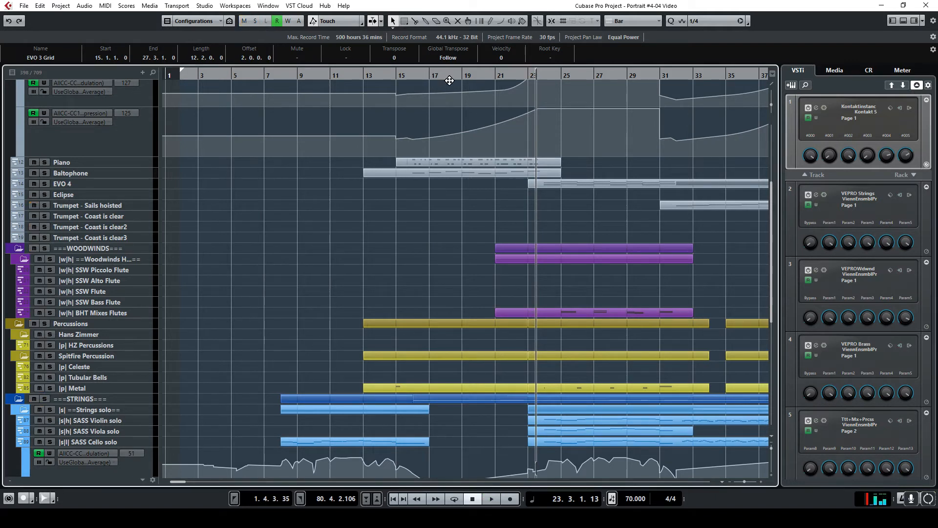
click(408, 76)
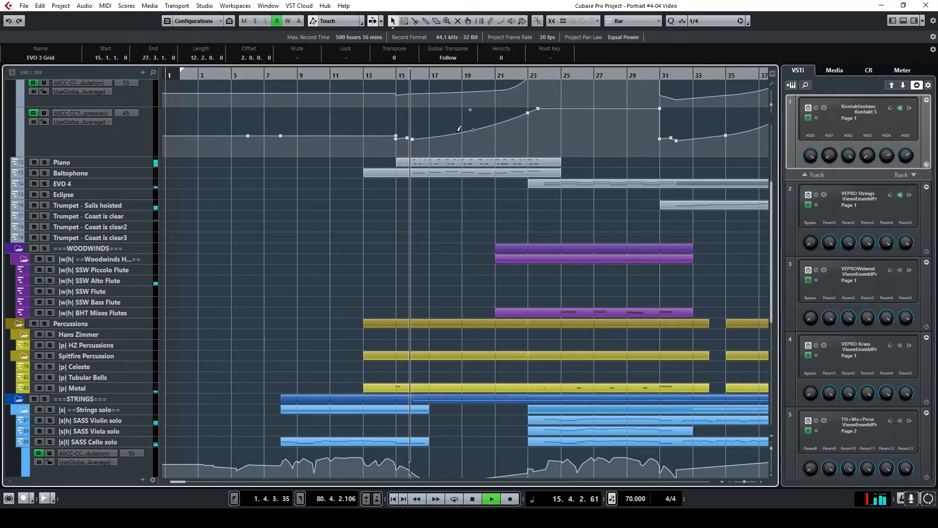
scroll(475, 267, up, 5)
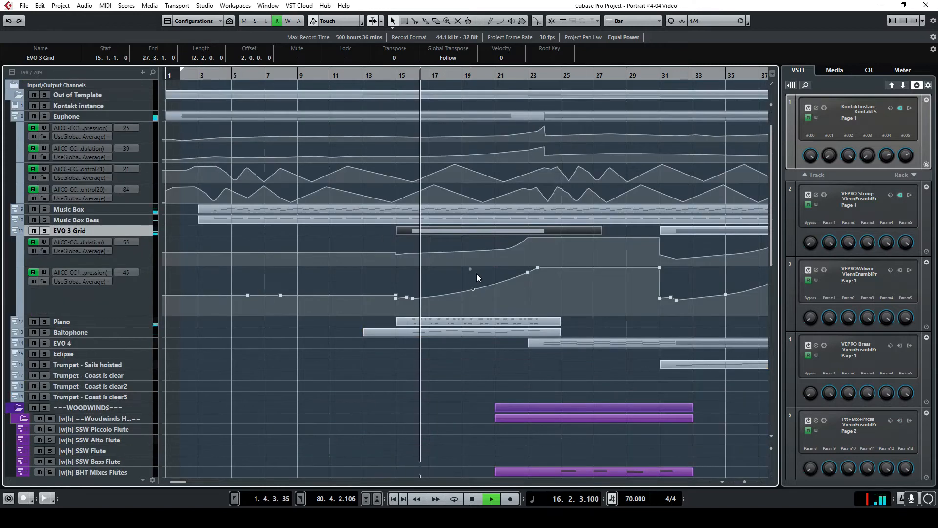
click(472, 498)
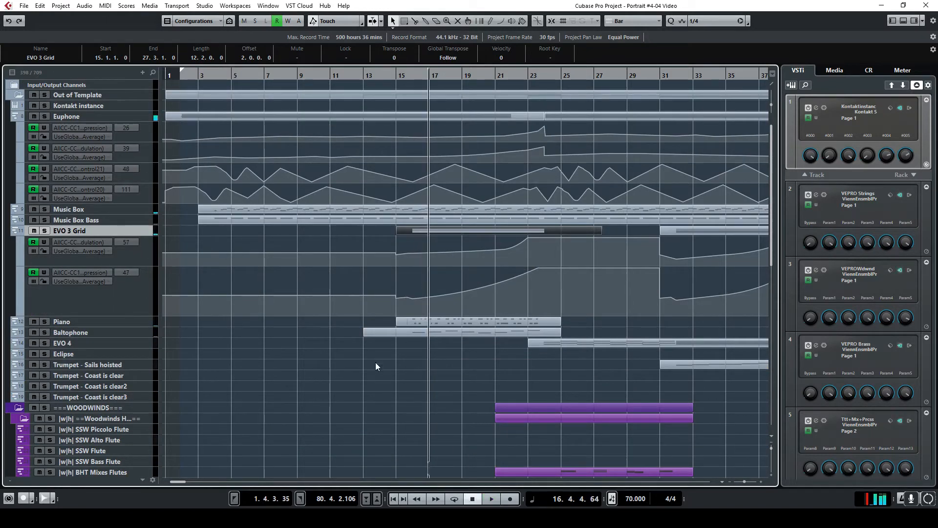
Solo the Piano track and play it from around bar 16.
click(47, 321)
click(413, 73)
key(space)
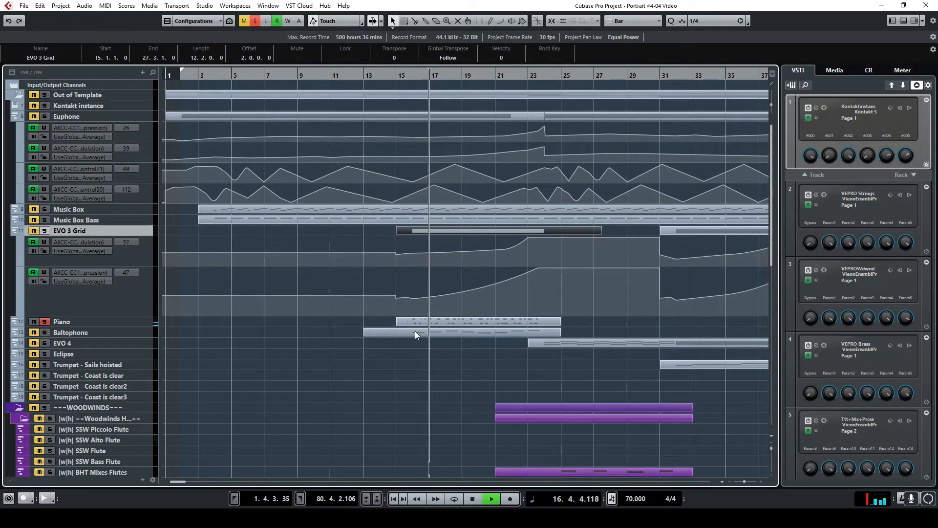
Add Music Box, Music Box Bass, EVO 3 Grid and Euphone to the solo while playing, and stop playback around bar 21.
click(44, 209)
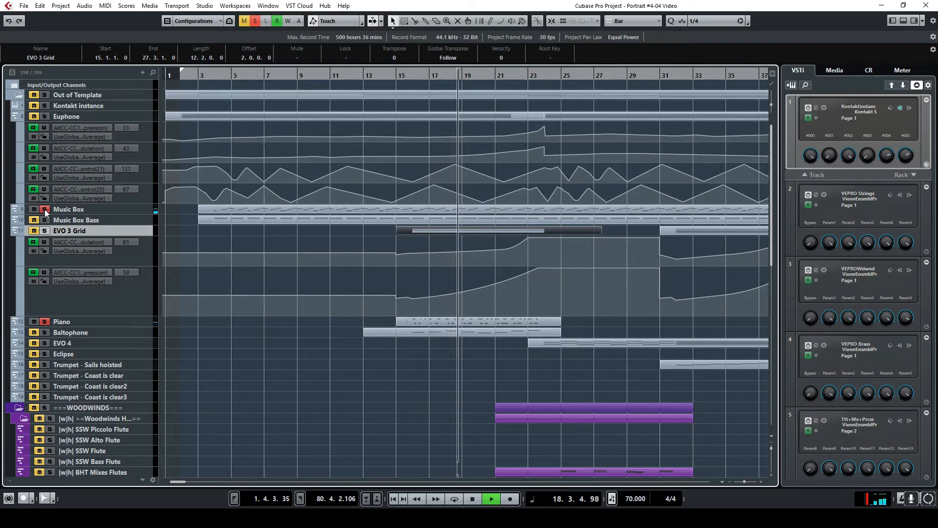
click(45, 220)
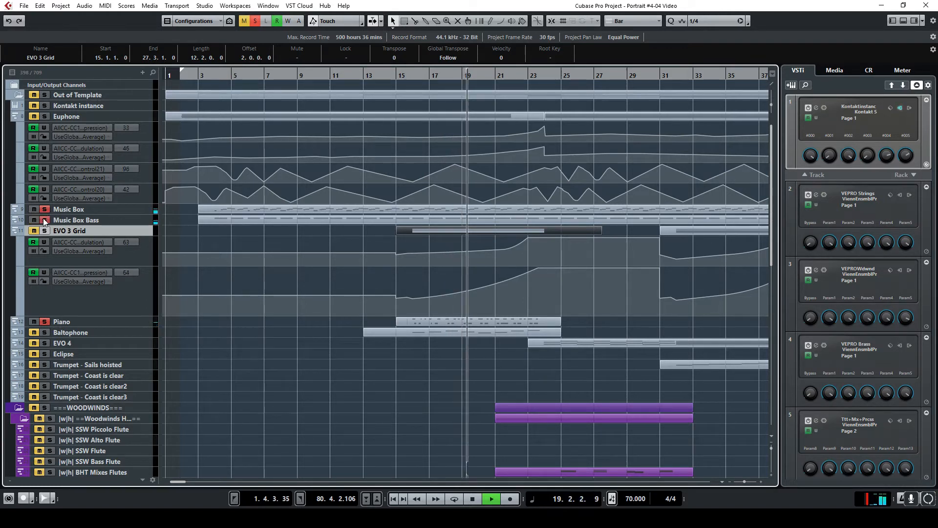
click(44, 231)
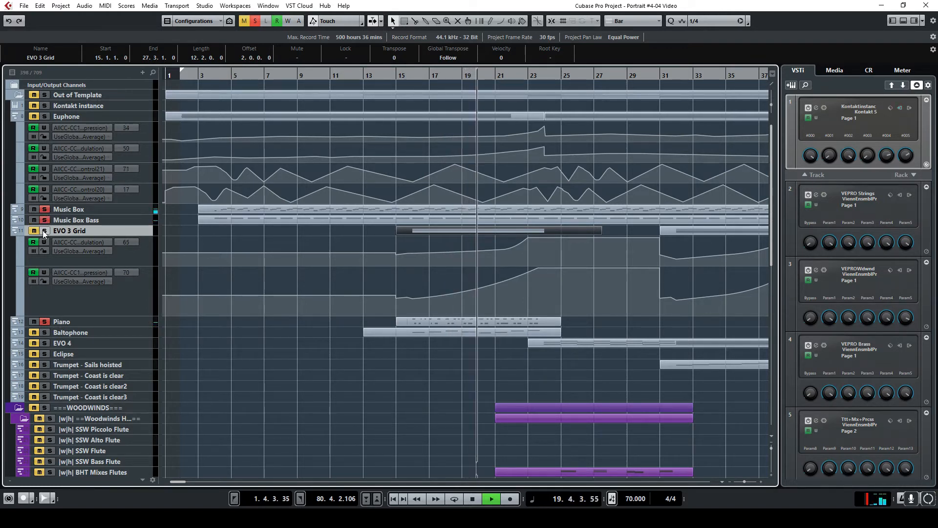
click(44, 117)
scroll(186, 242, down, 5)
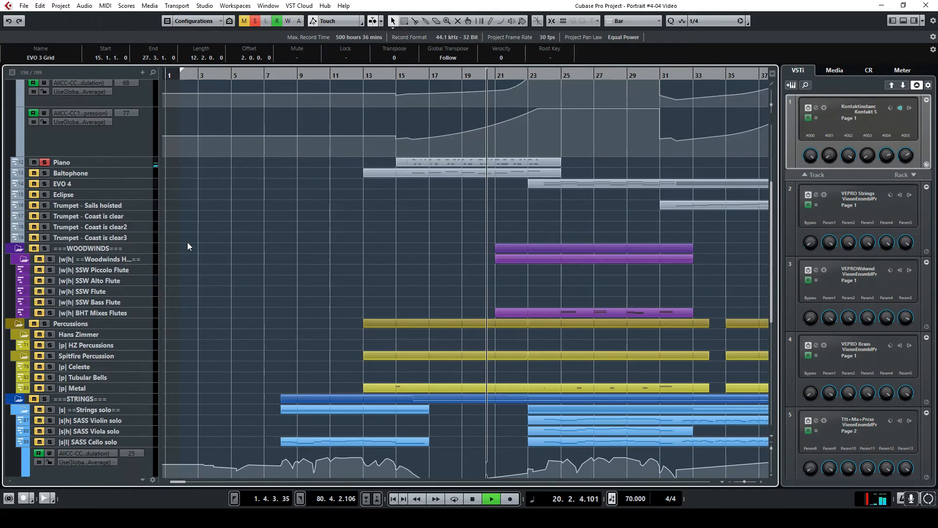
key(space)
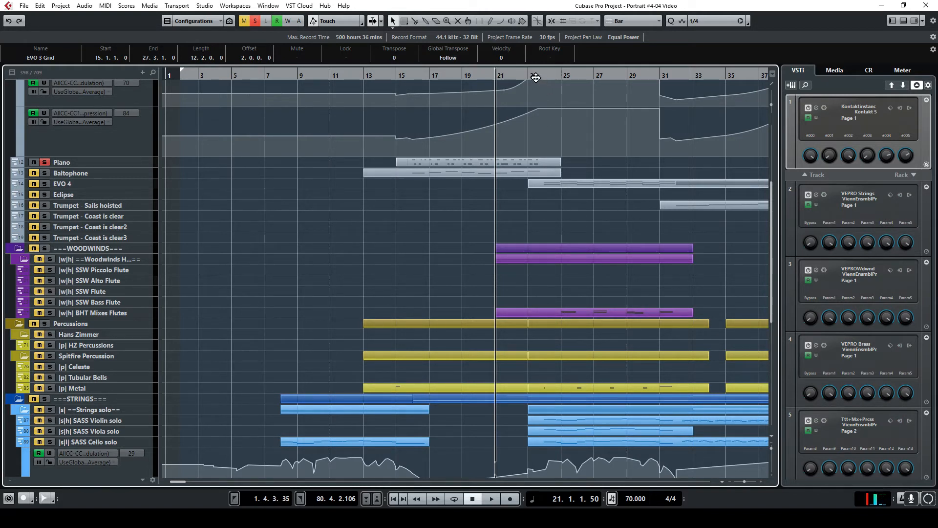
Replace the current solos with SASS Violin solo, Viola solo and Cello solo and play them from around bar 23.
scroll(576, 249, down, 5)
scroll(575, 254, up, 1)
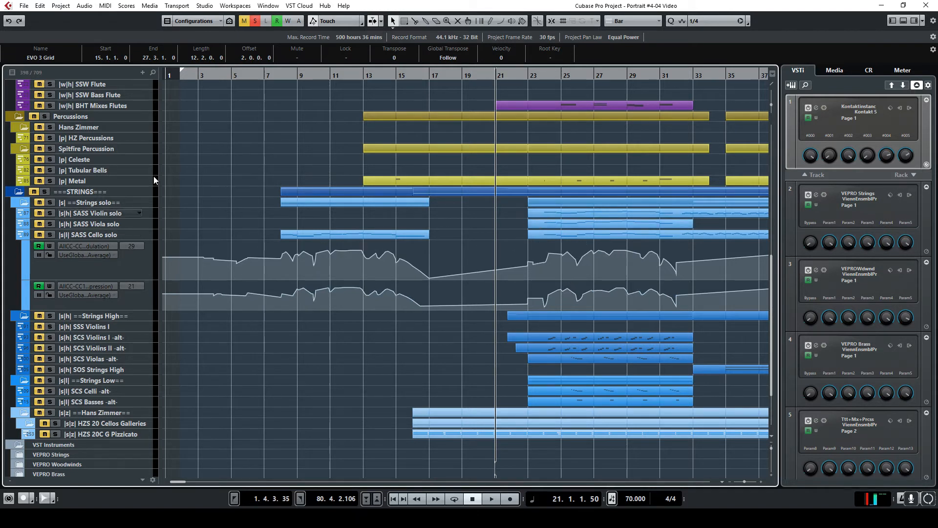
click(257, 23)
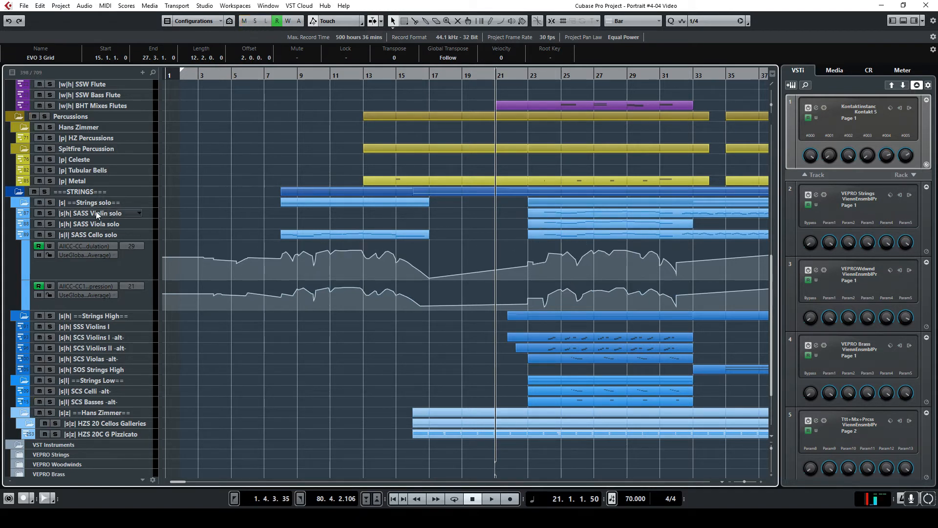
click(49, 213)
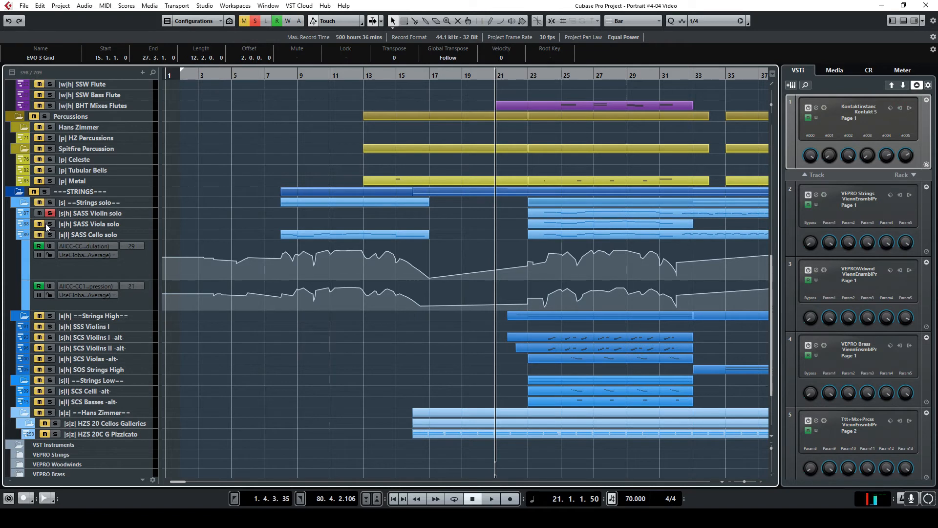
click(51, 224)
click(51, 234)
double_click(539, 75)
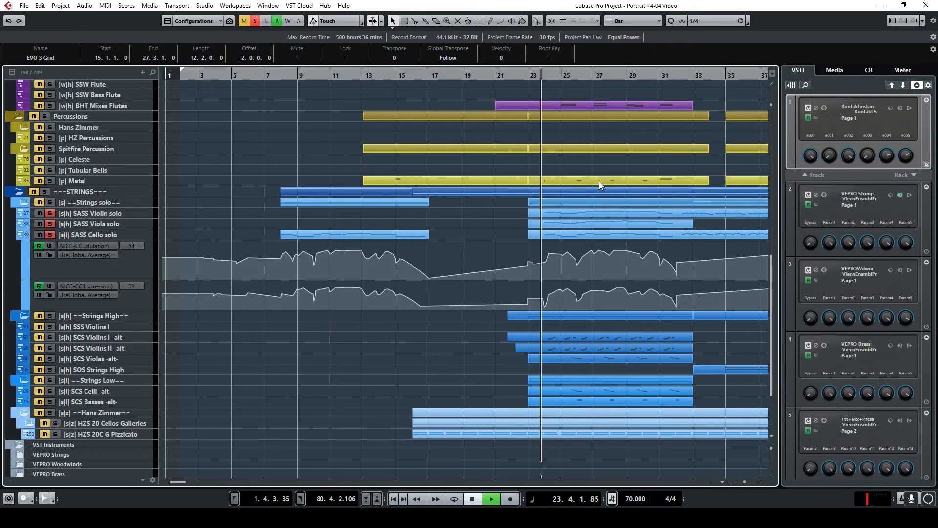
Open the SASS Violin, Viola and Cello solo parts from bar 23 together in a maximized Key Editor.
click(606, 212)
shift+click(605, 221)
shift+click(642, 231)
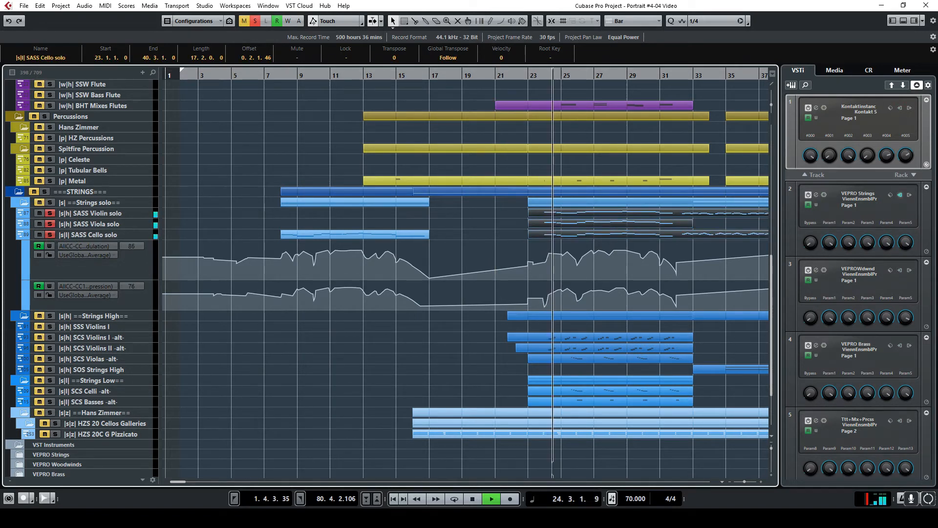
key(Return)
drag(611, 109, 350, 65)
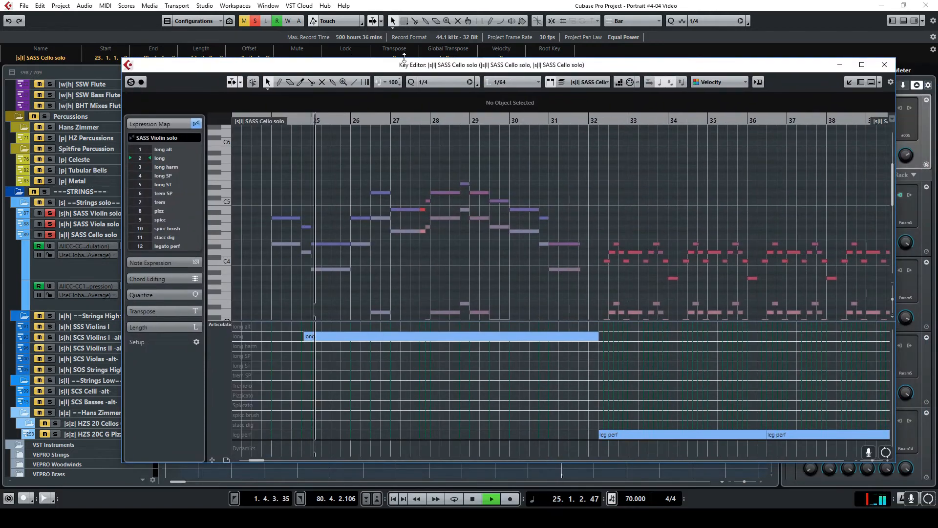
double_click(415, 69)
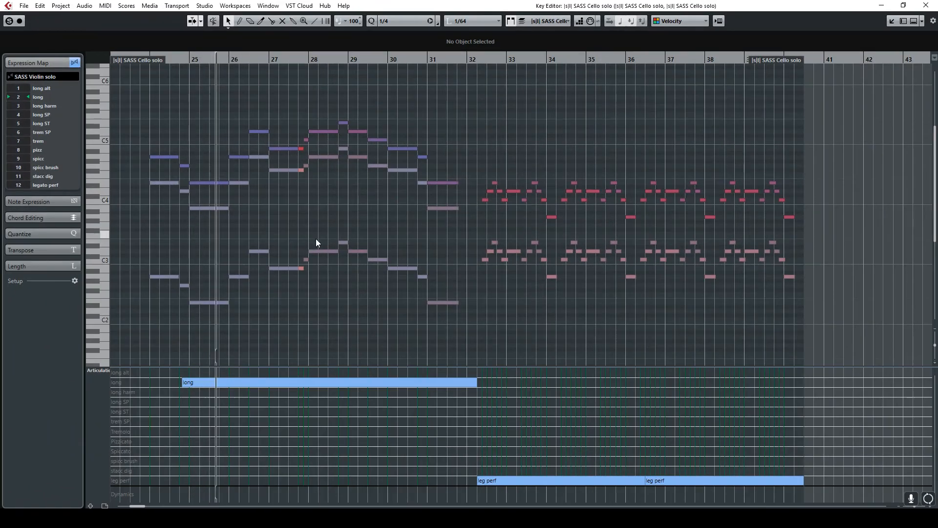
Examine the notes and articulations of the three solo string parts, then close the Key Editor and stop playback.
click(164, 279)
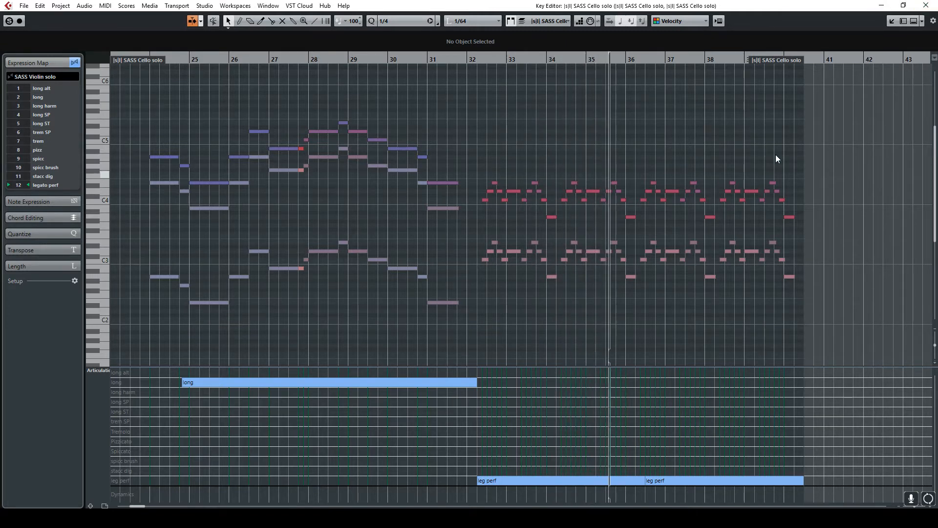
click(446, 301)
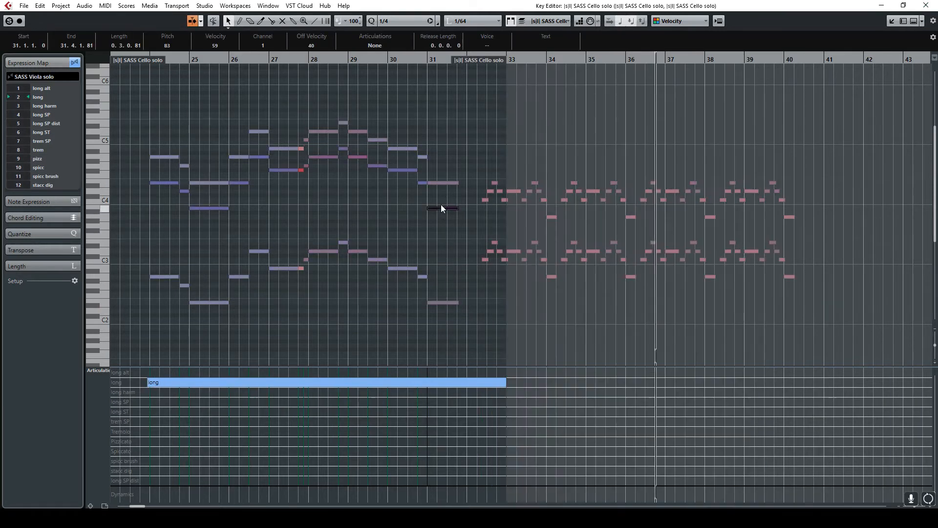
click(441, 208)
click(451, 183)
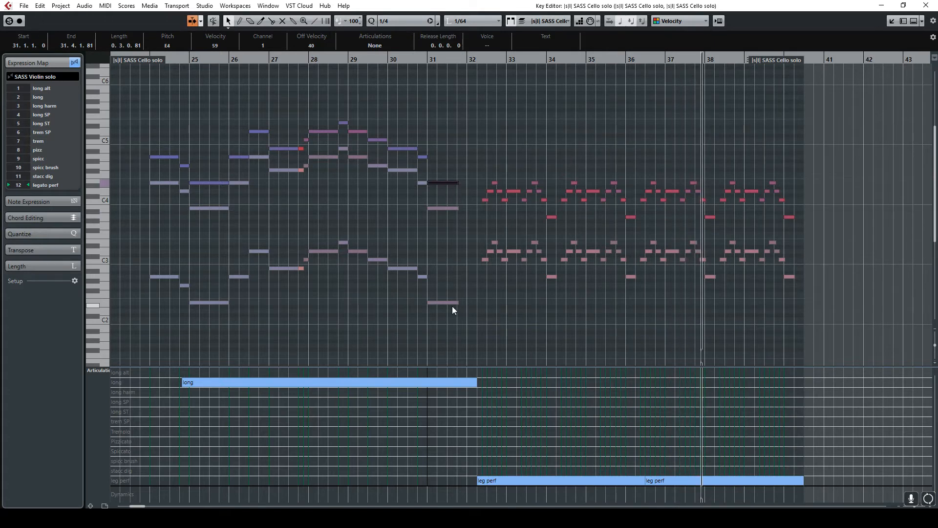
click(926, 5)
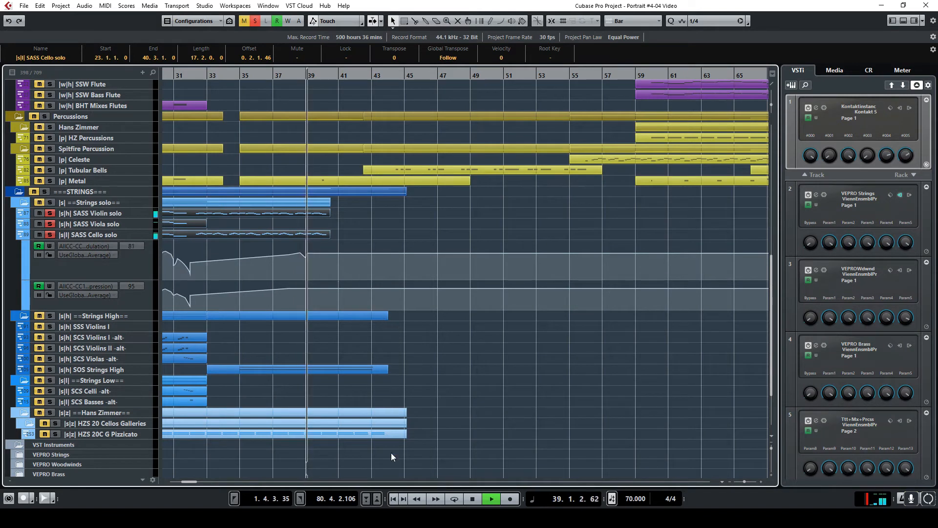
click(471, 498)
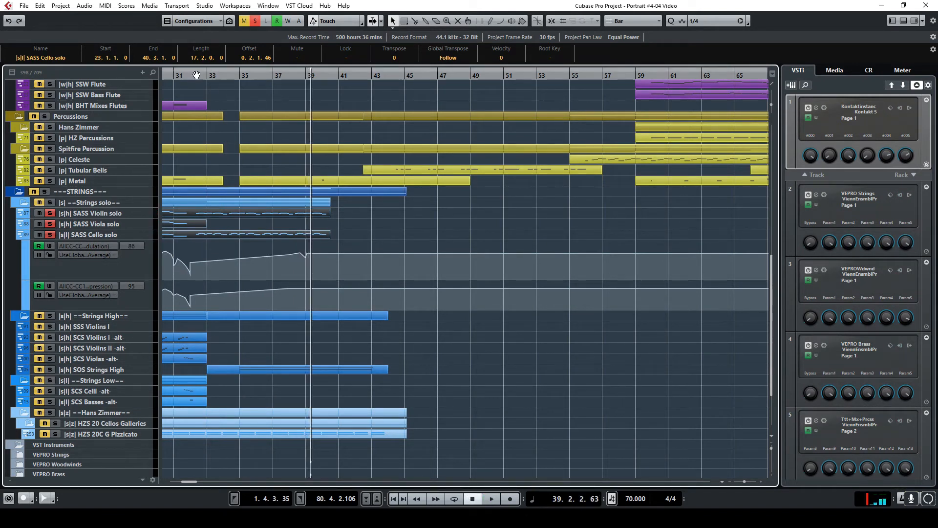
Return to around bar 12 and show the used automation for the SASS Violin, Viola and Cello solo tracks.
mouse_move(161, 78)
mouse_down()
mouse_move(137, 79)
mouse_move(162, 78)
mouse_up()
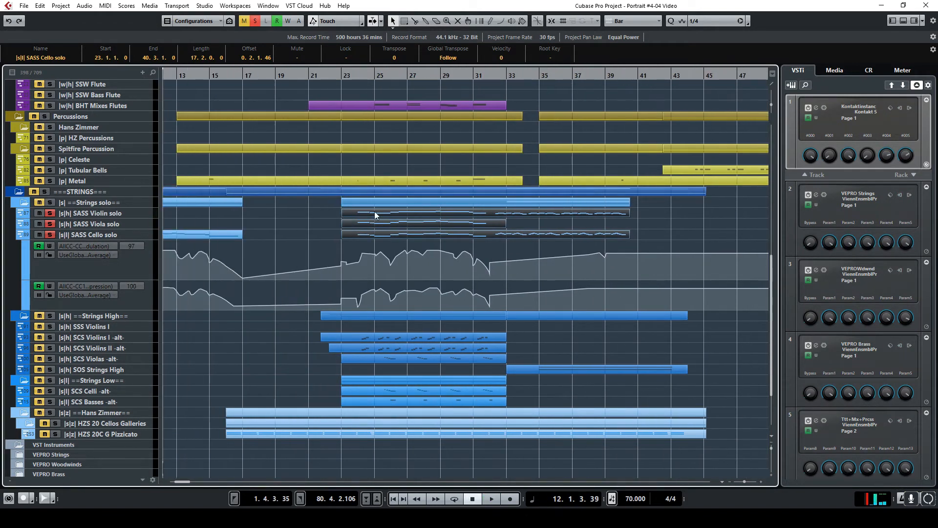
click(145, 212)
shift+click(147, 224)
shift+click(144, 231)
right_click(145, 232)
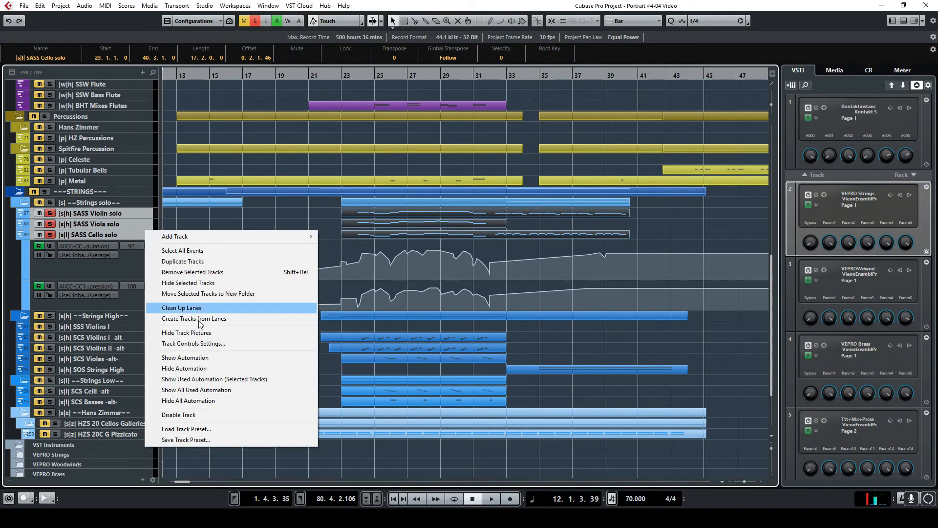
click(195, 380)
scroll(392, 271, down, 10)
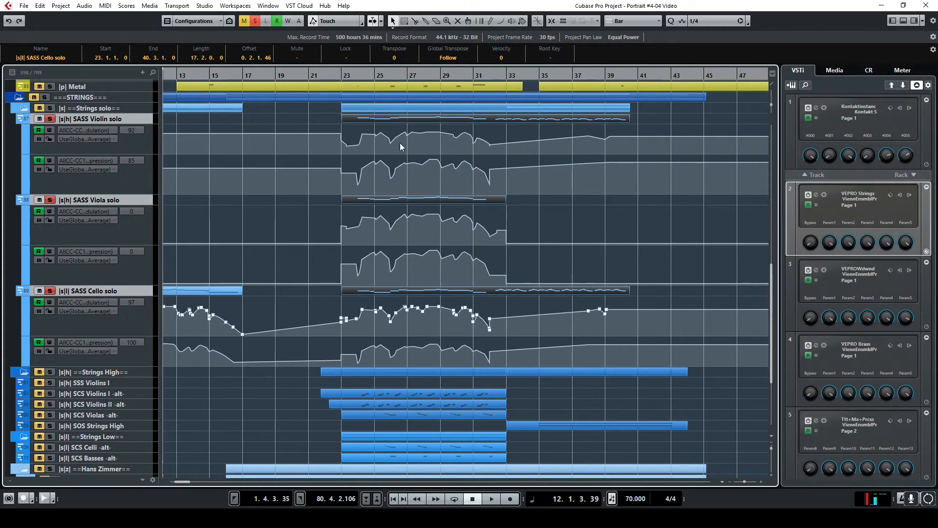
Clear the solos, solo the SCS Violins I and II, Violas, Celli and Basses -alt- tracks and play from around bar 24.
scroll(435, 264, down, 5)
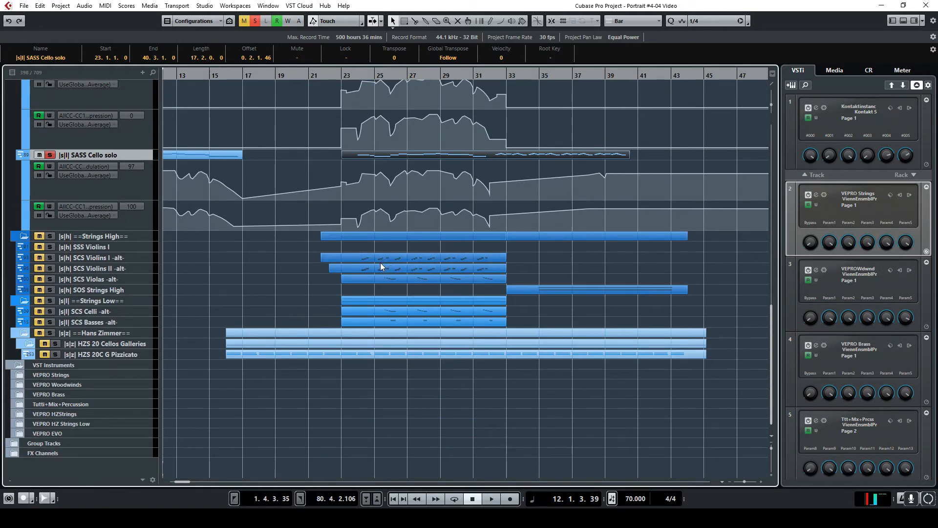
click(148, 257)
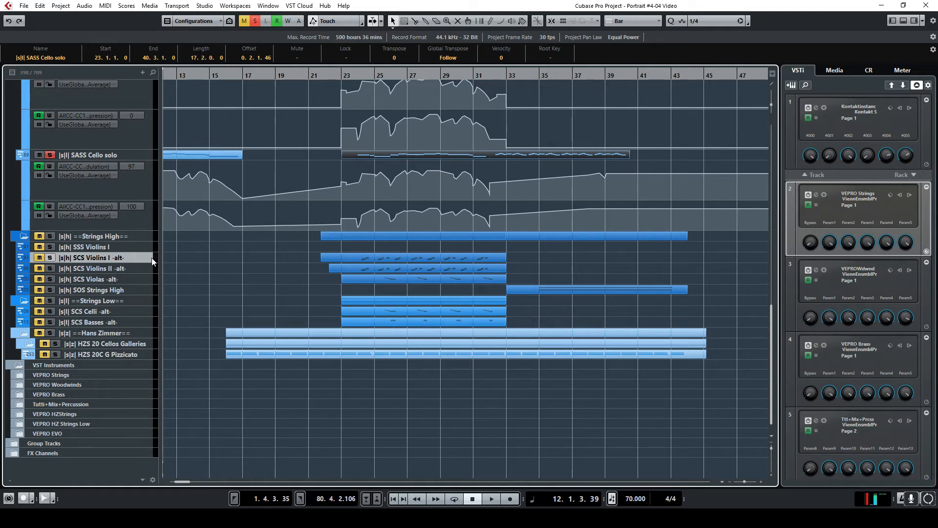
click(399, 260)
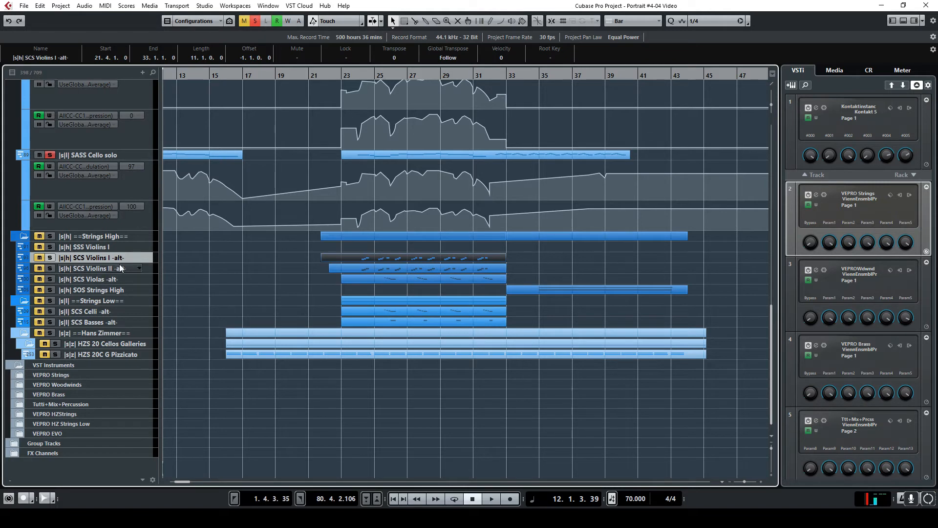
click(254, 21)
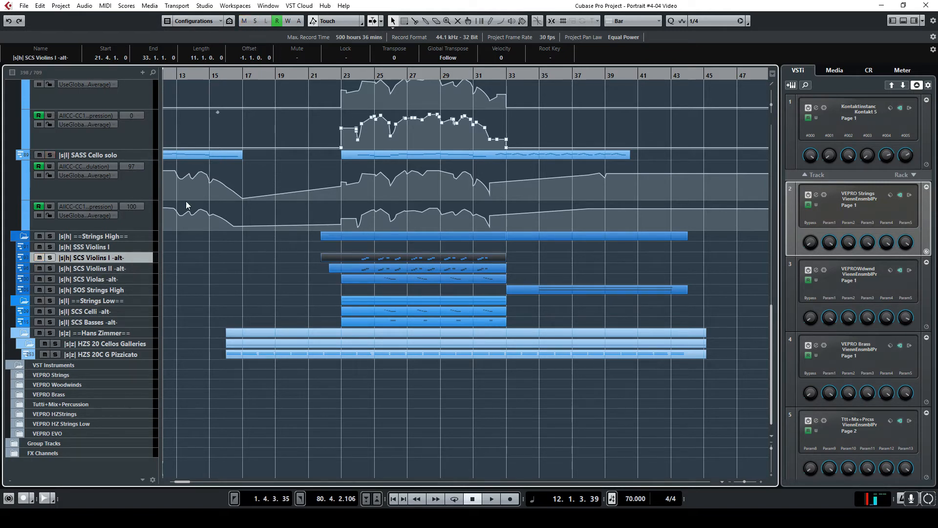
click(51, 258)
click(50, 279)
click(50, 311)
click(50, 322)
click(358, 76)
key(space)
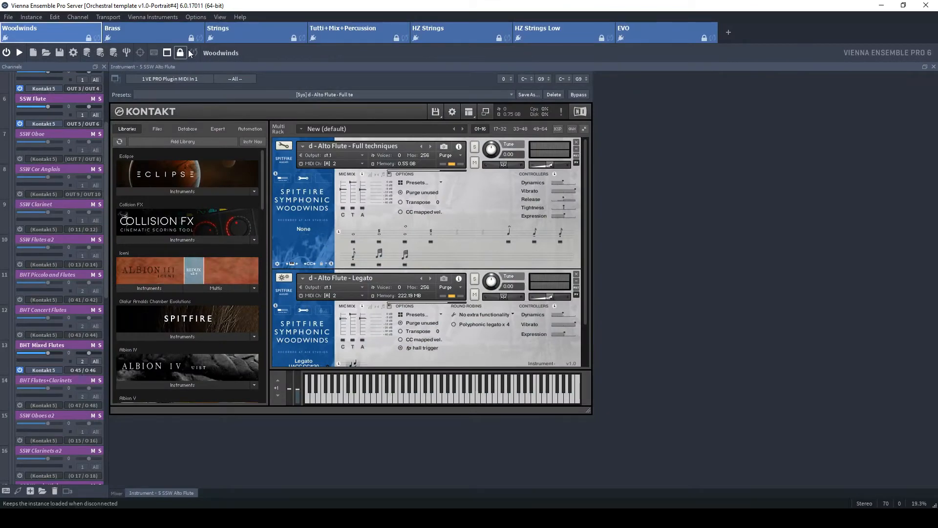
Switch to the Strings instance and show the Kontakt patches of the SCS Violins I -alt- and SCS Violins II -alt- channels.
click(270, 31)
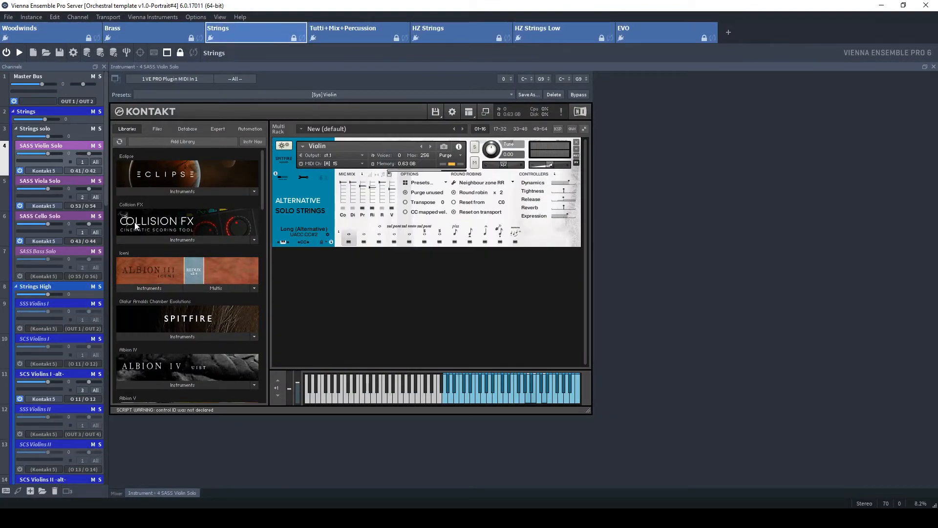
scroll(75, 274, down, 2)
click(43, 340)
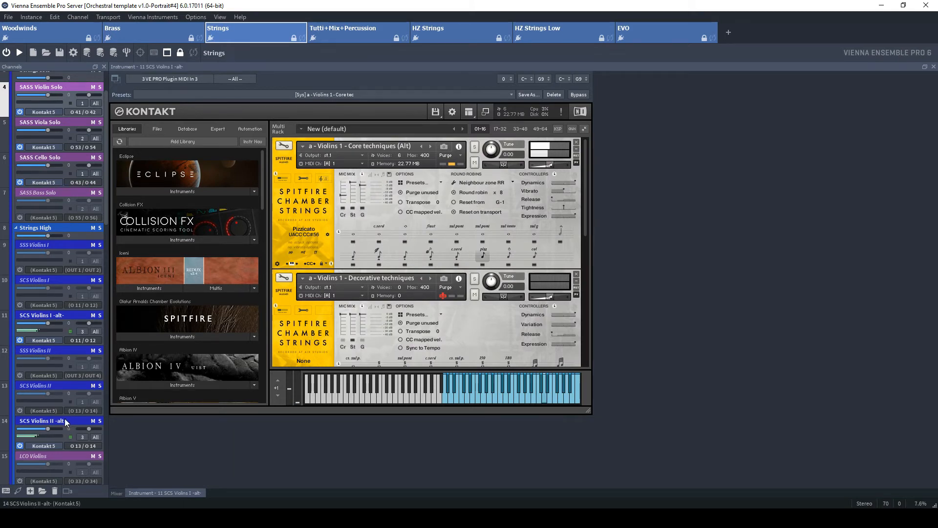
click(46, 447)
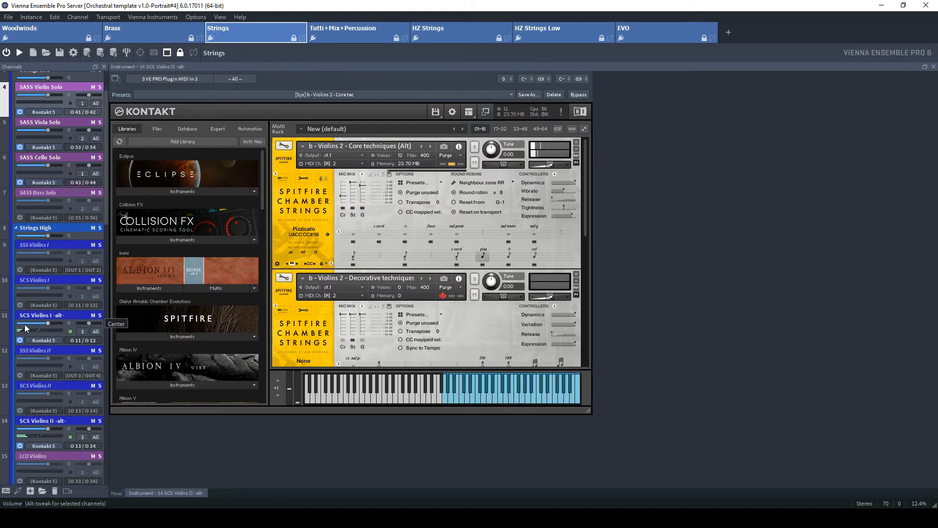
View the Kontakt patches of the SCS Violas, Celli and Basses -alt- channels, then return to Cubase and stop playback.
scroll(48, 326, down, 5)
scroll(49, 327, down, 2)
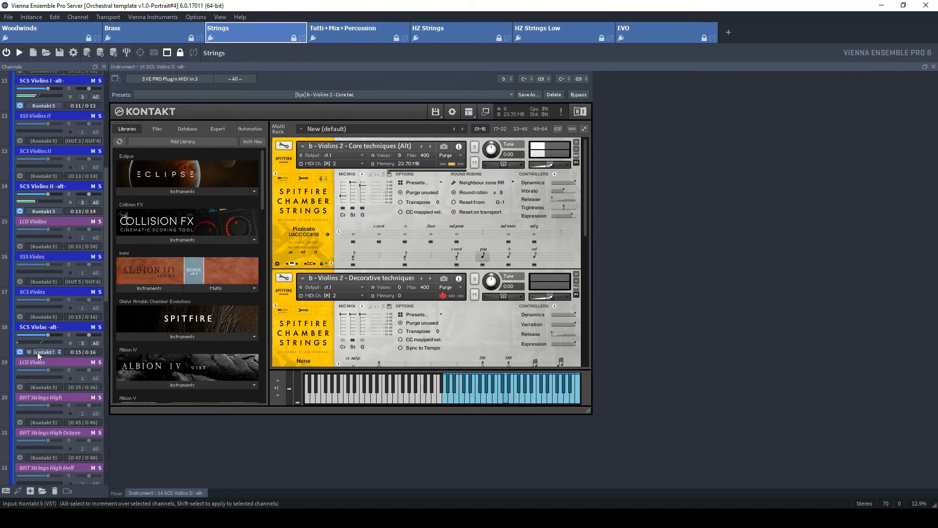
click(37, 351)
scroll(57, 330, down, 10)
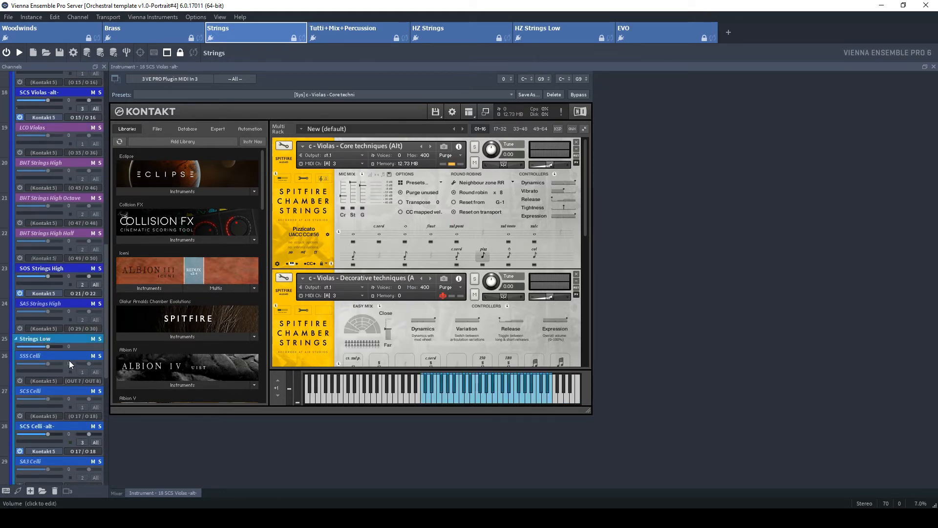
scroll(55, 373, down, 3)
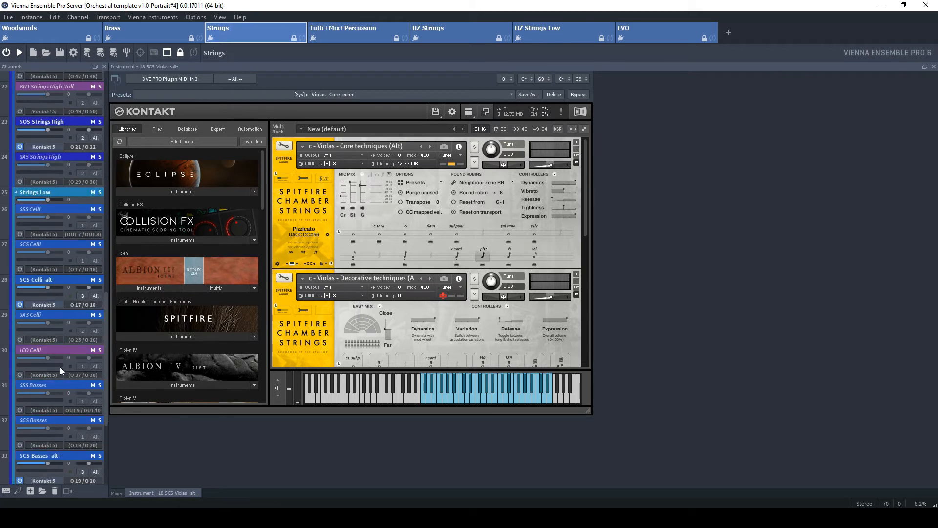
click(38, 305)
scroll(49, 328, down, 4)
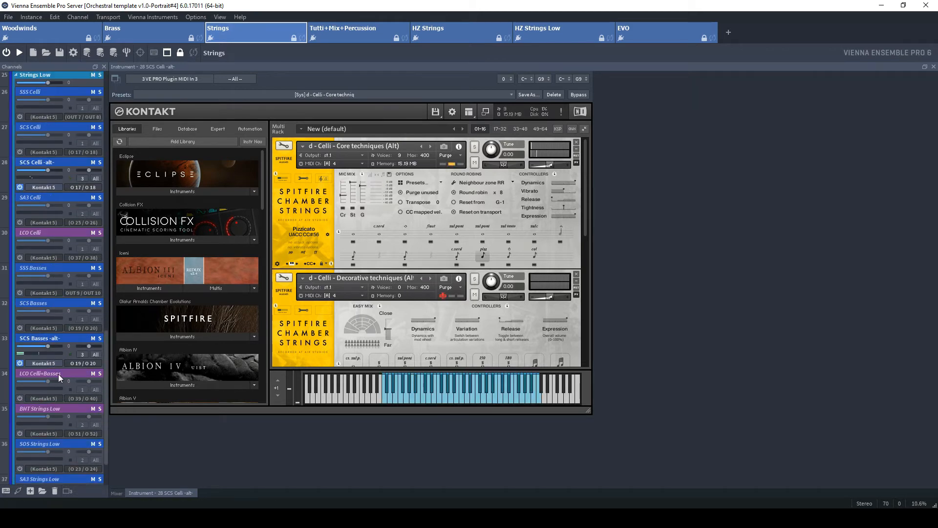
click(41, 362)
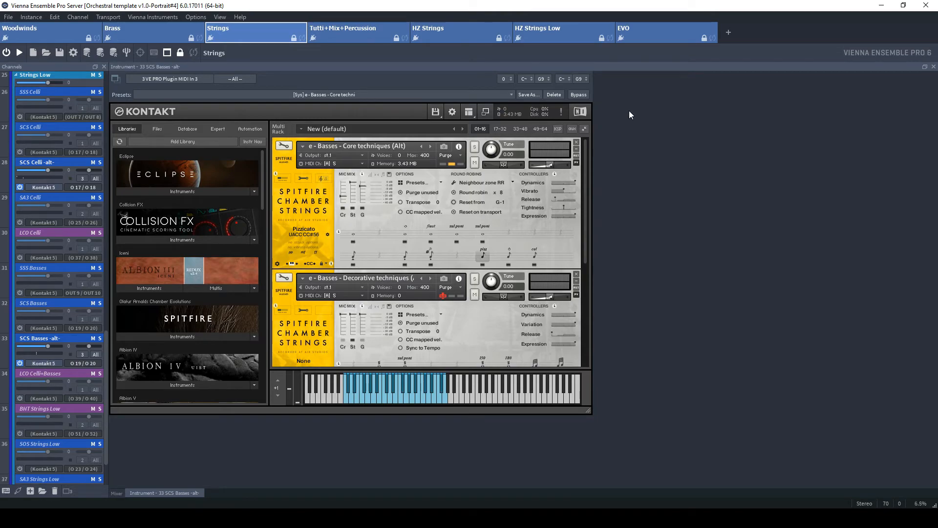
click(881, 5)
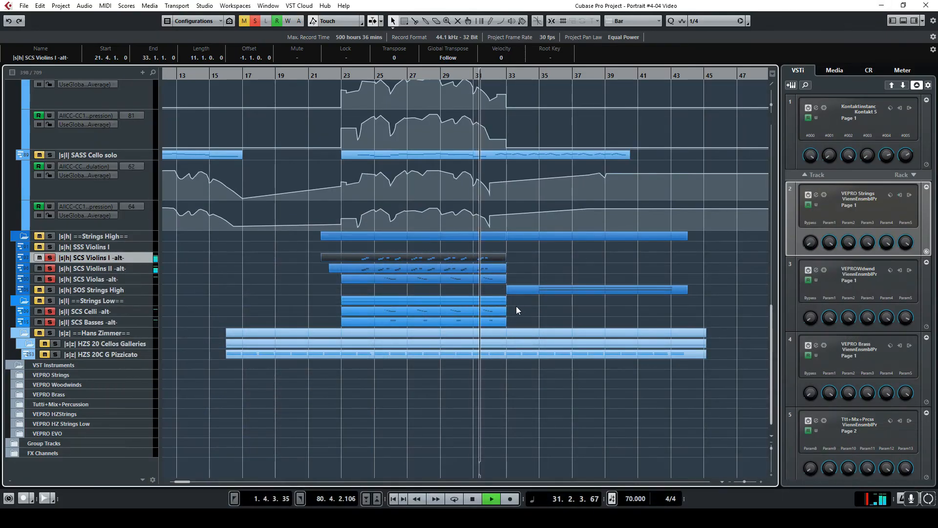
click(473, 500)
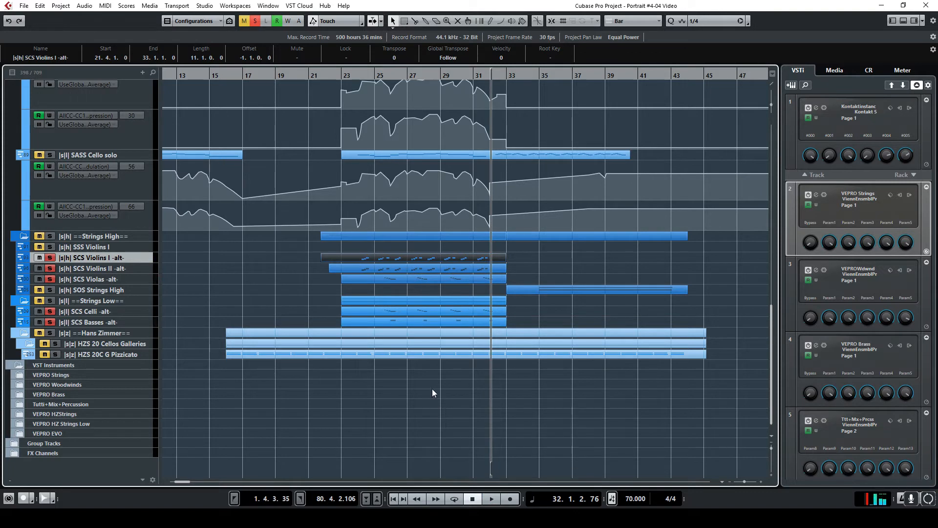
Solo only the HZS 20C G Pizzicato track and play it from bar 16.
click(352, 226)
click(226, 76)
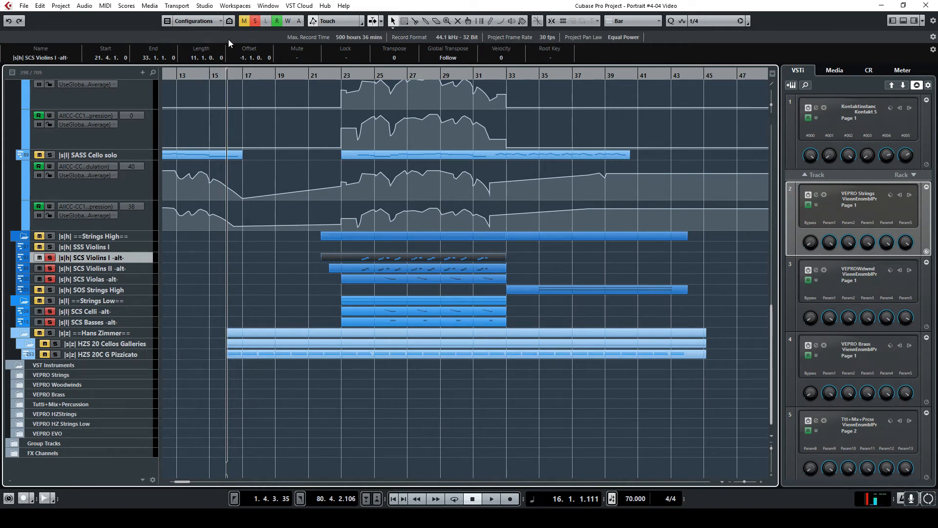
click(55, 354)
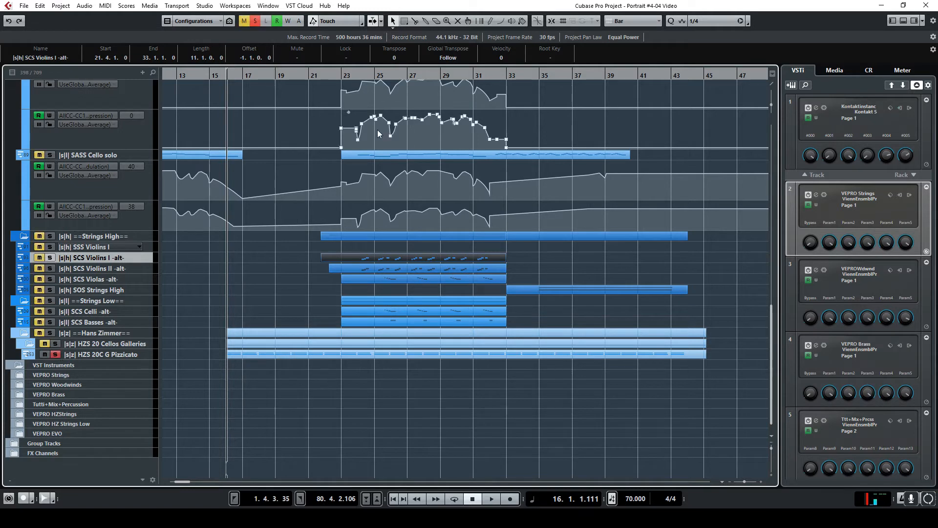
double_click(226, 75)
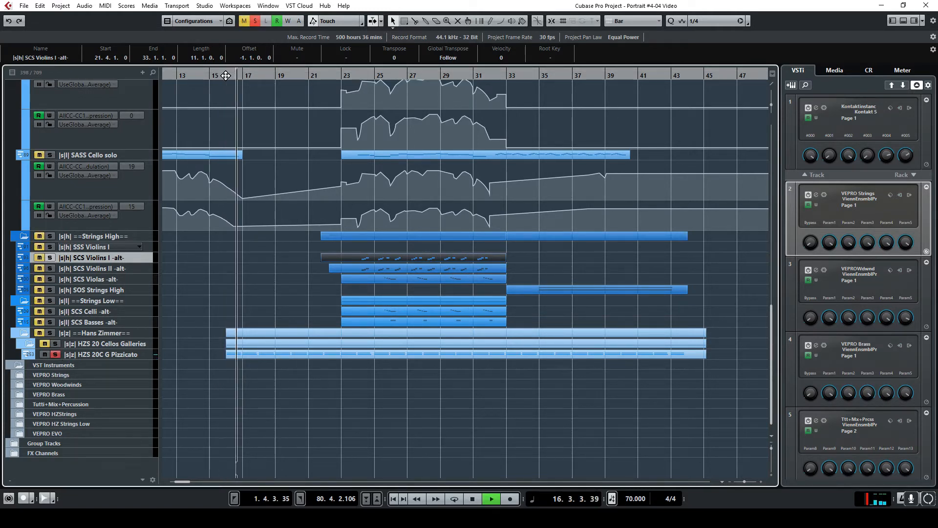
Find and view the 20C G Pizzicato patch in the Vienna Ensemble Pro HZ Strings Low instance, then return to Cubase and stop playback.
click(421, 516)
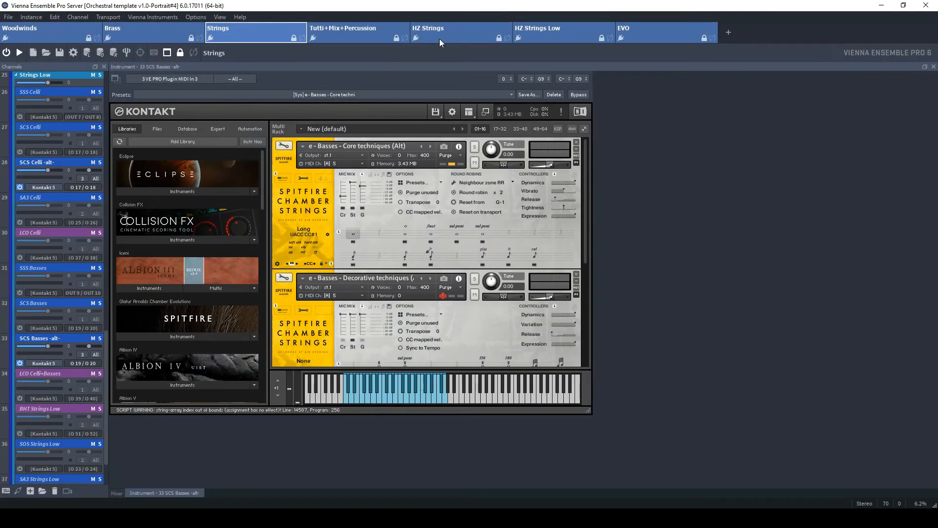
click(452, 30)
scroll(95, 295, up, 2)
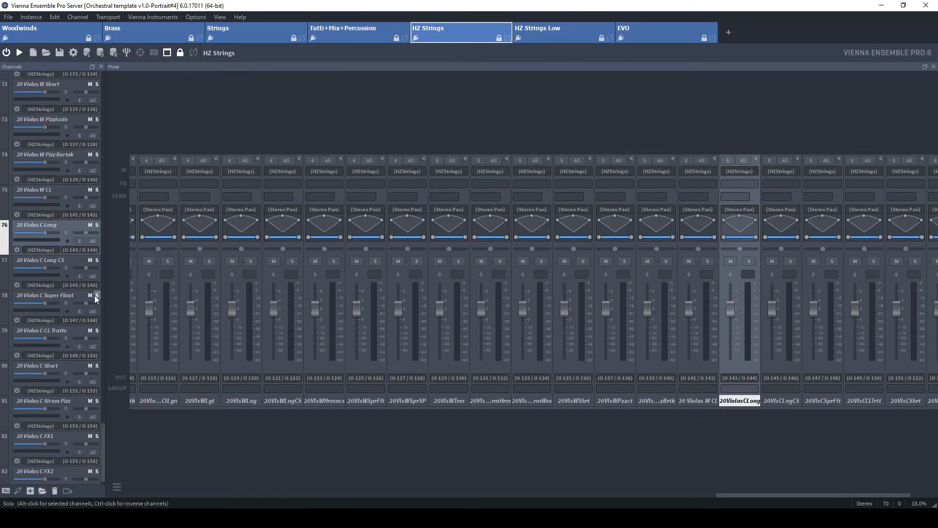
scroll(45, 273, up, 10)
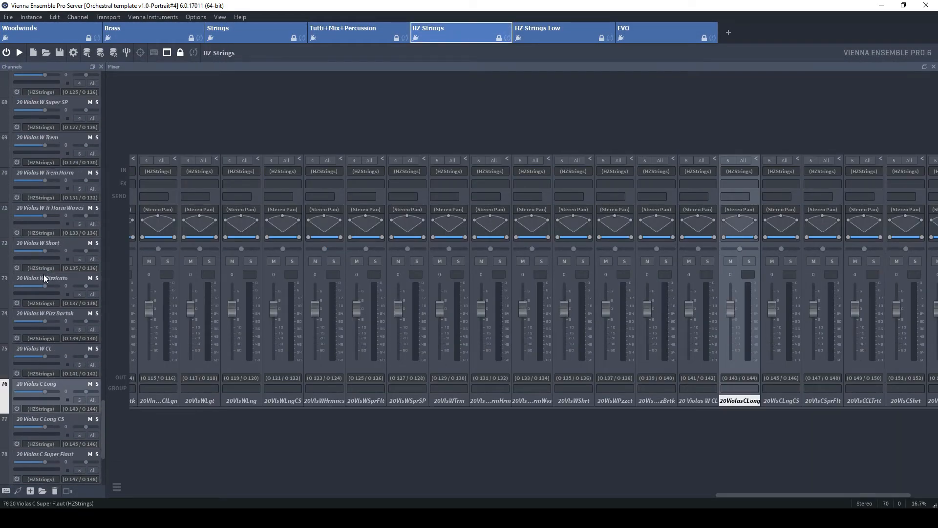
scroll(43, 274, up, 2)
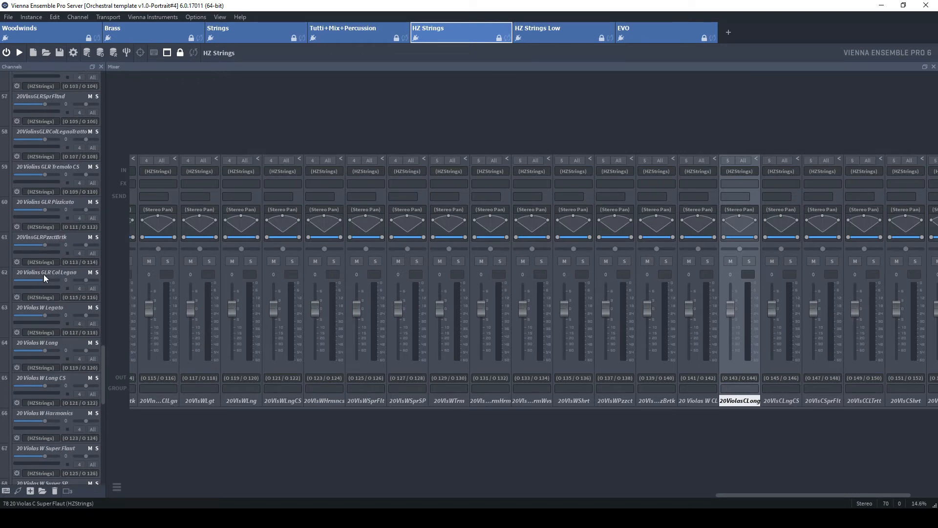
click(549, 34)
scroll(30, 247, down, 20)
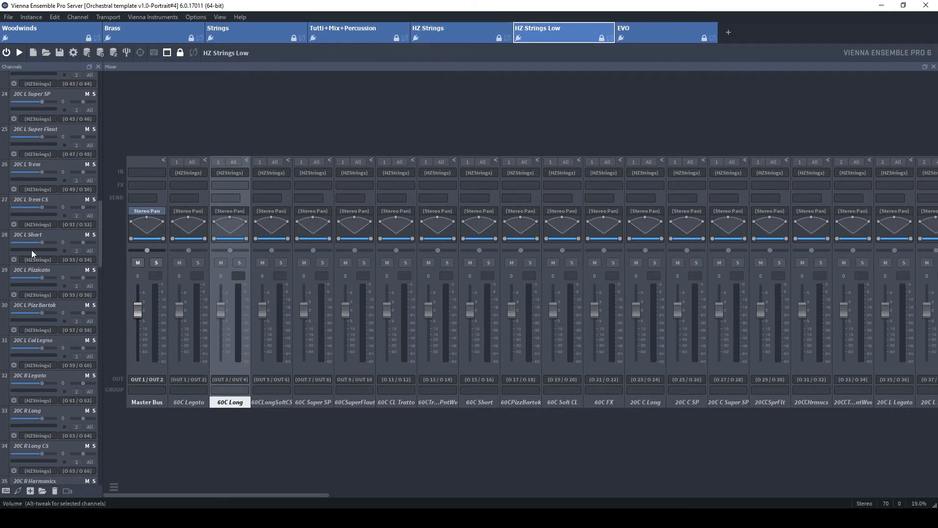
scroll(30, 254, down, 13)
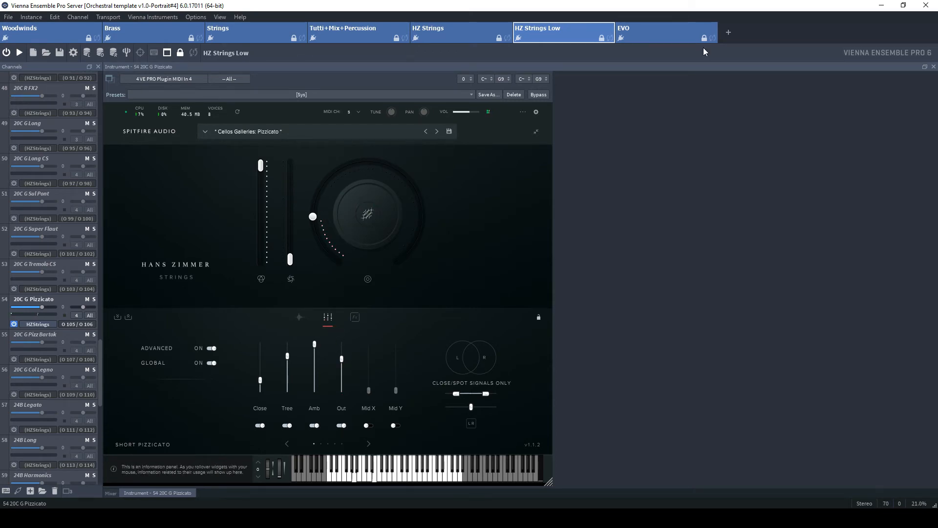
click(882, 5)
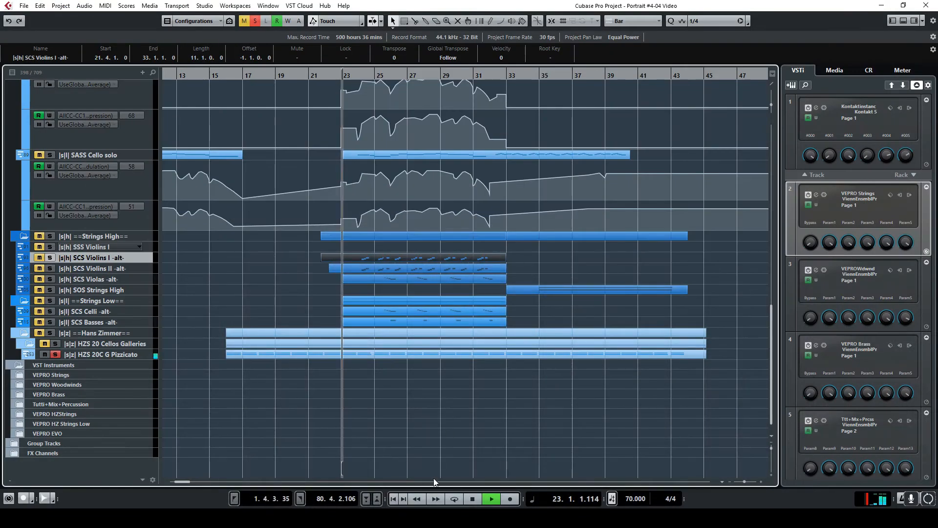
key(space)
Clear all solos, solo the BHT Mixes Flutes track and play it from bar 25.
scroll(418, 237, up, 6)
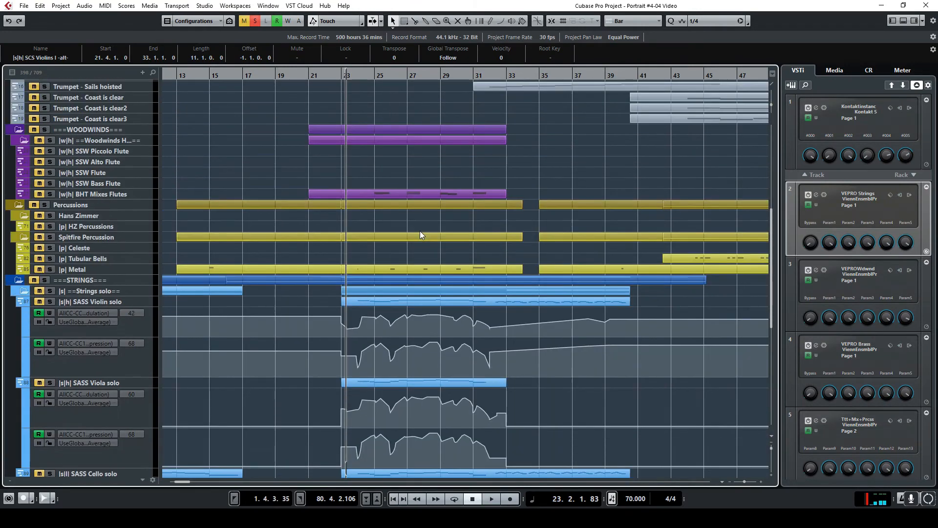
click(255, 21)
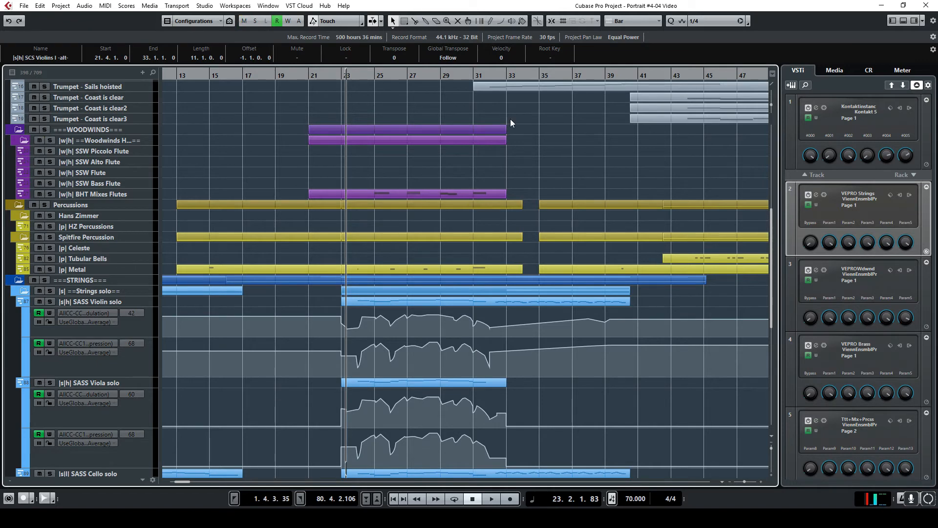
scroll(402, 155, up, 2)
scroll(403, 156, up, 4)
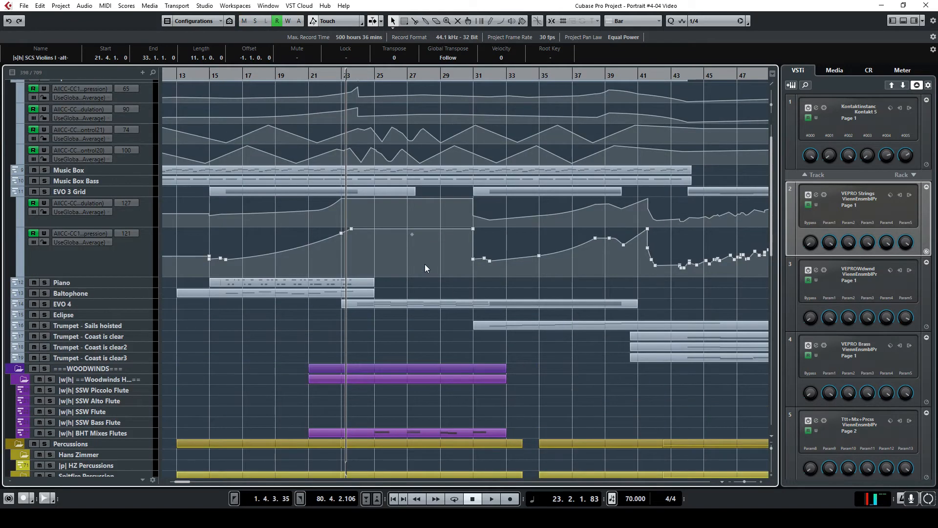
scroll(424, 265, down, 2)
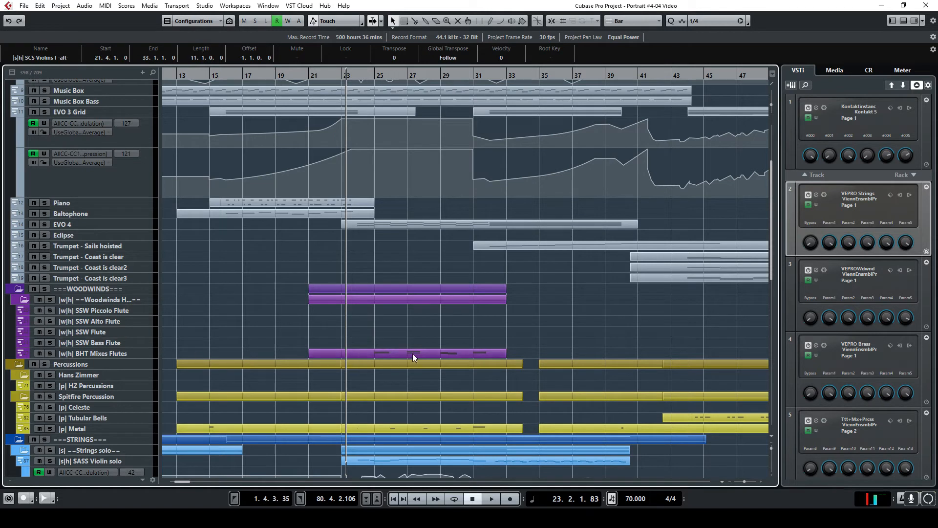
click(50, 352)
click(375, 74)
click(490, 498)
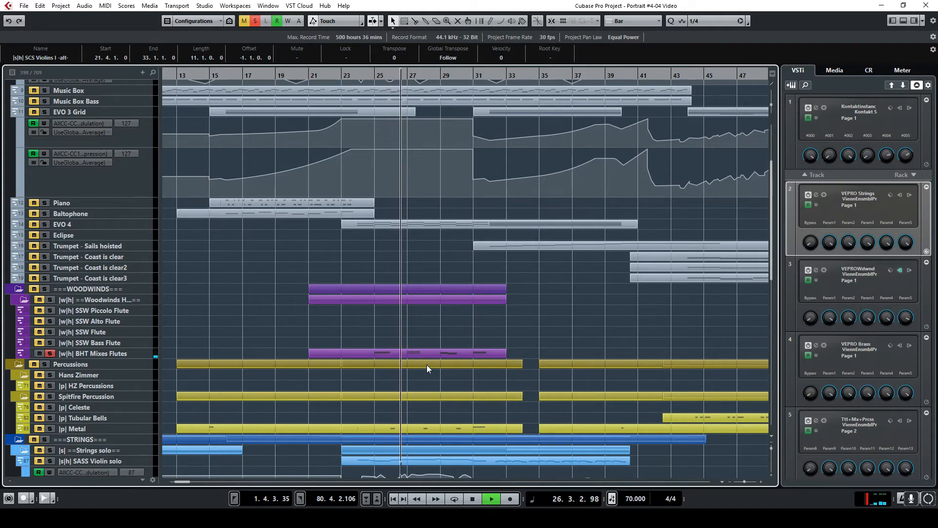
Stop playback, solo the EVO 4 track along with BHT Mixes Flutes and play from around bar 24.
scroll(431, 357, down, 3)
scroll(427, 259, up, 3)
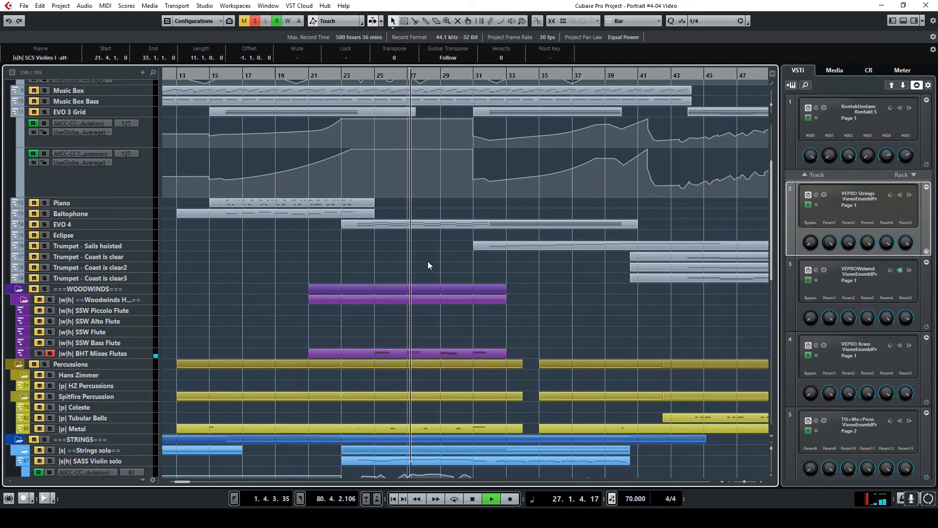
key(space)
click(45, 224)
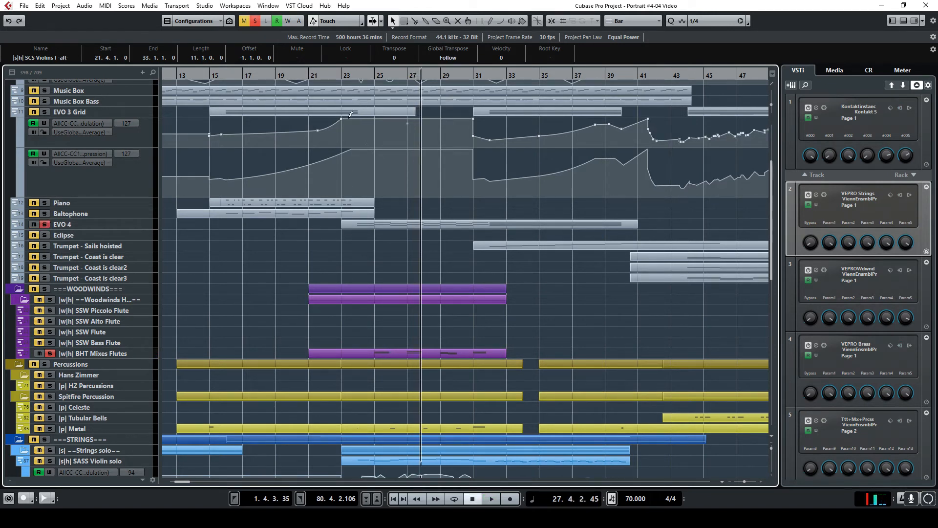
click(356, 75)
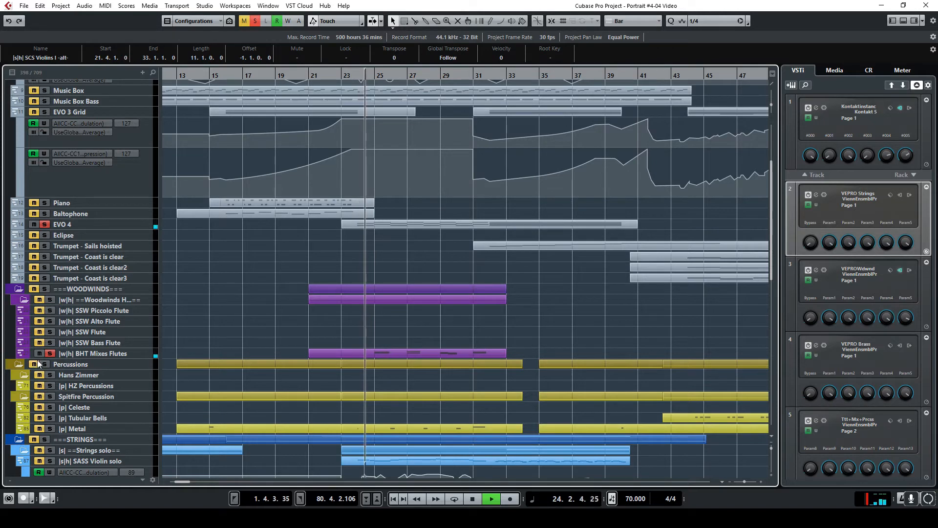
Keep only EVO 4 soloed, select its part and bring the Kontakt instance window fully into view.
click(421, 224)
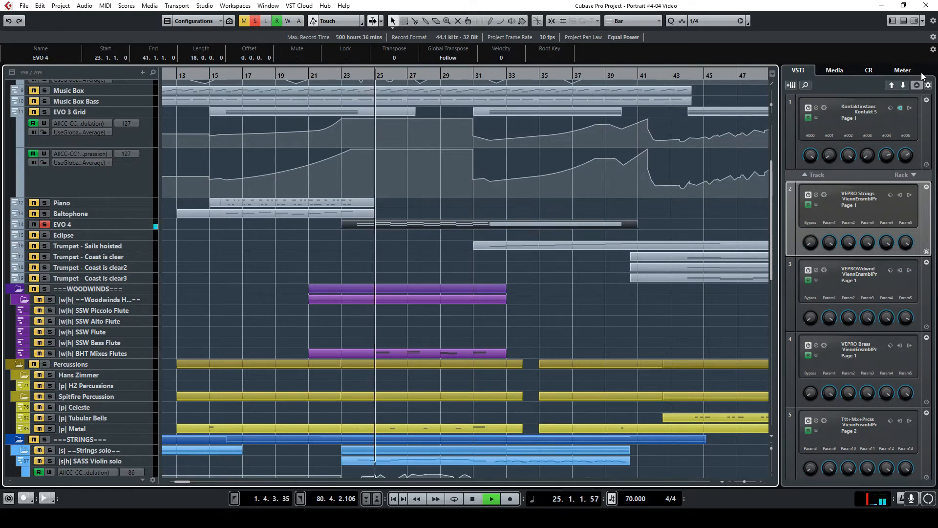
click(815, 107)
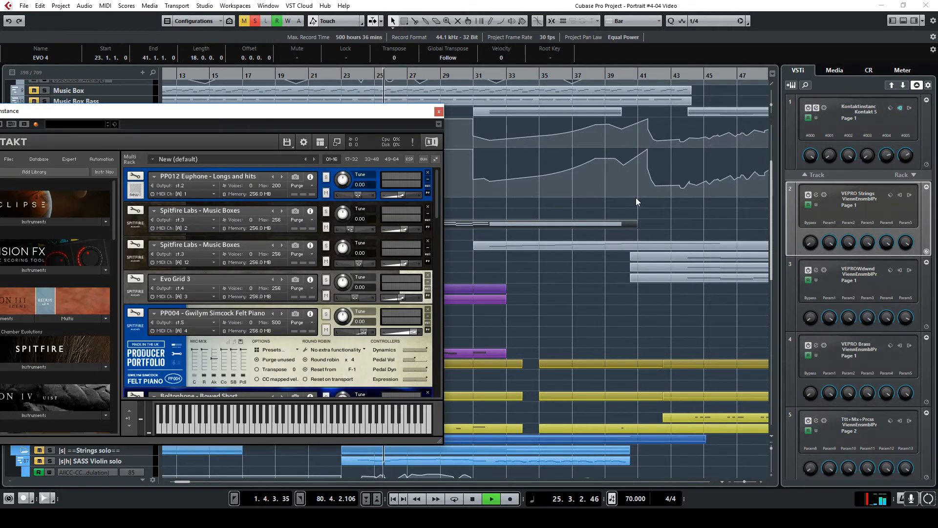
drag(298, 111, 550, 55)
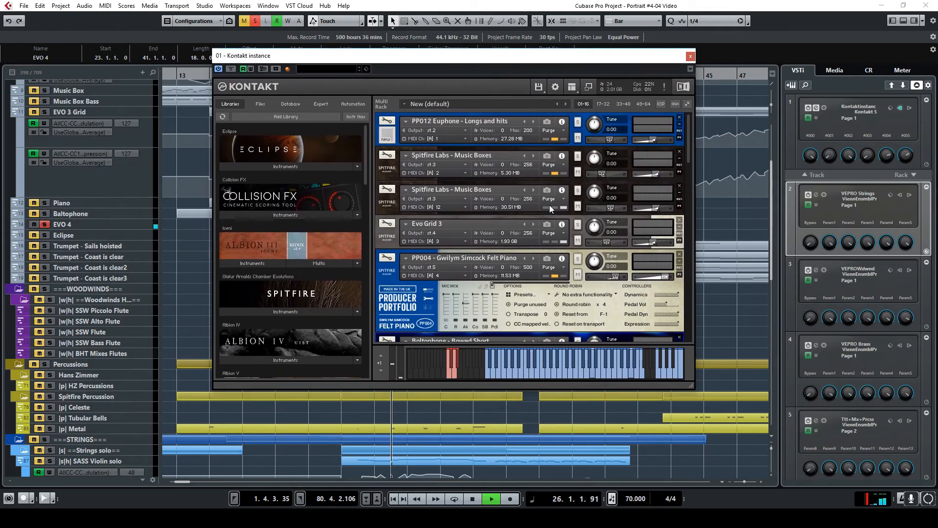
Collapse the instruments above a - Evo Woods 004 Warp, examine its Evo grid across the keyboard range, then close the Kontakt window.
click(386, 271)
scroll(391, 260, down, 3)
click(386, 259)
scroll(387, 259, down, 2)
scroll(390, 260, down, 3)
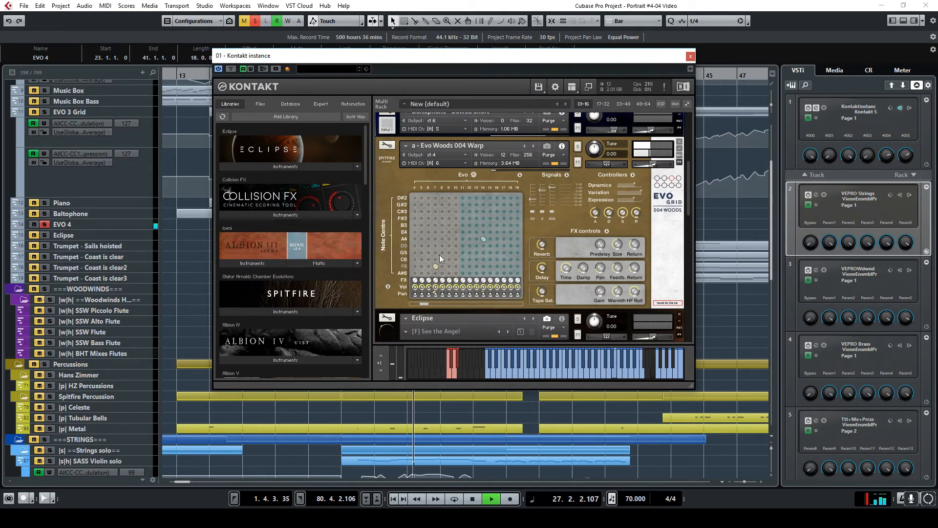
scroll(682, 244, down, 1)
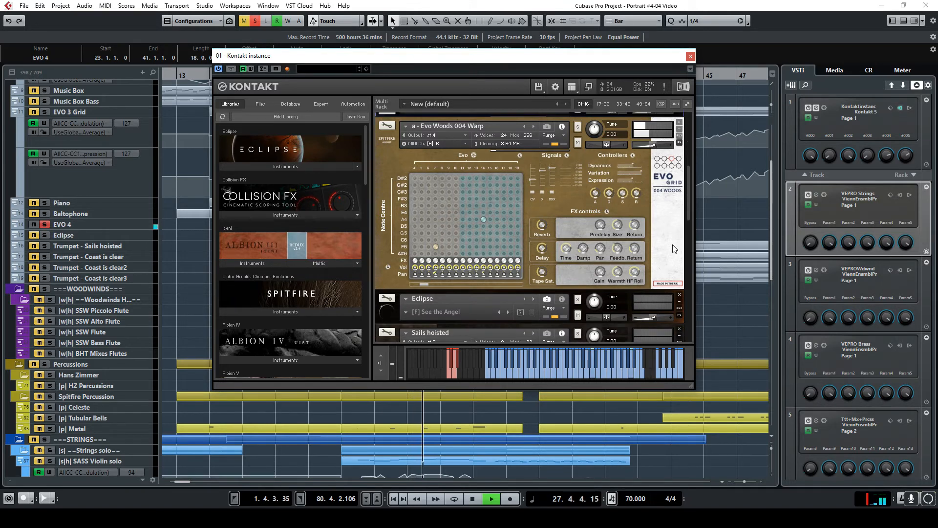
mouse_move(424, 294)
mouse_down()
mouse_move(493, 292)
mouse_move(419, 298)
mouse_up()
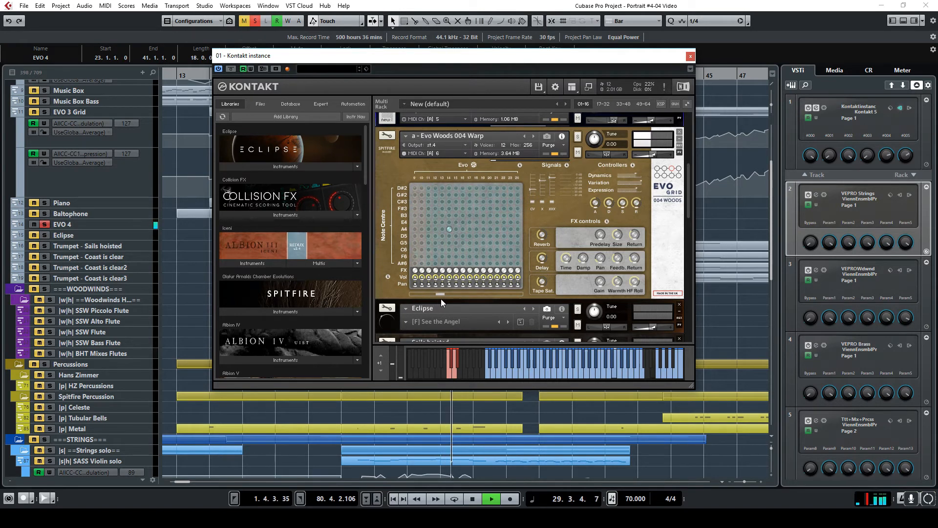
click(690, 56)
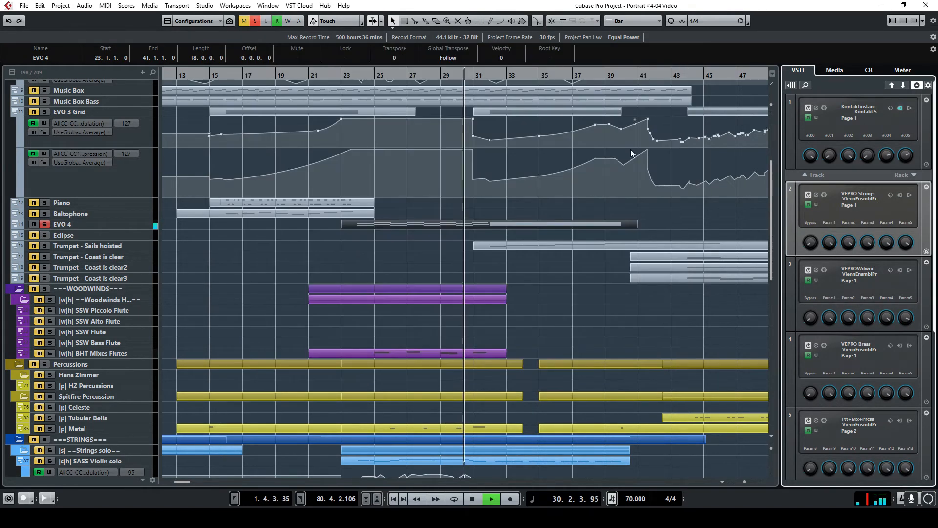
Stop playback, clear the EVO 4 solo and play the full arrangement from around bar 24.
click(473, 500)
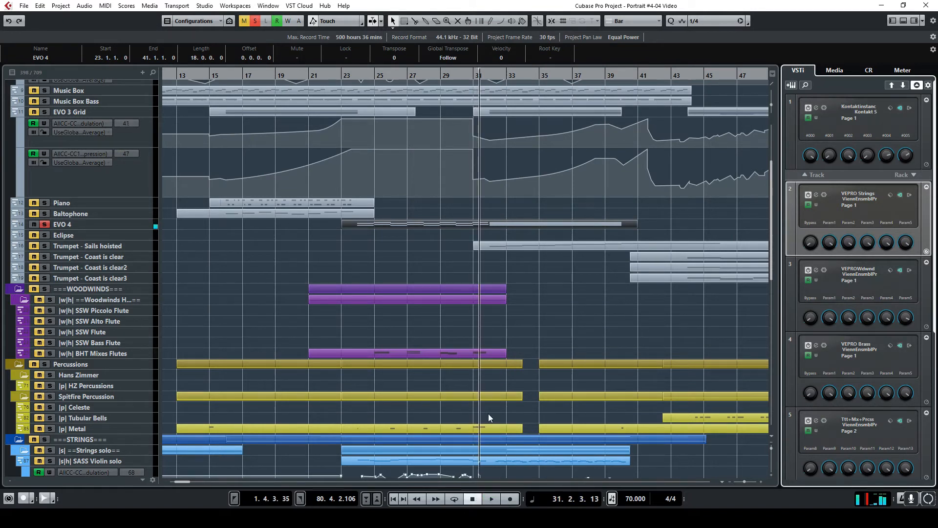
click(252, 21)
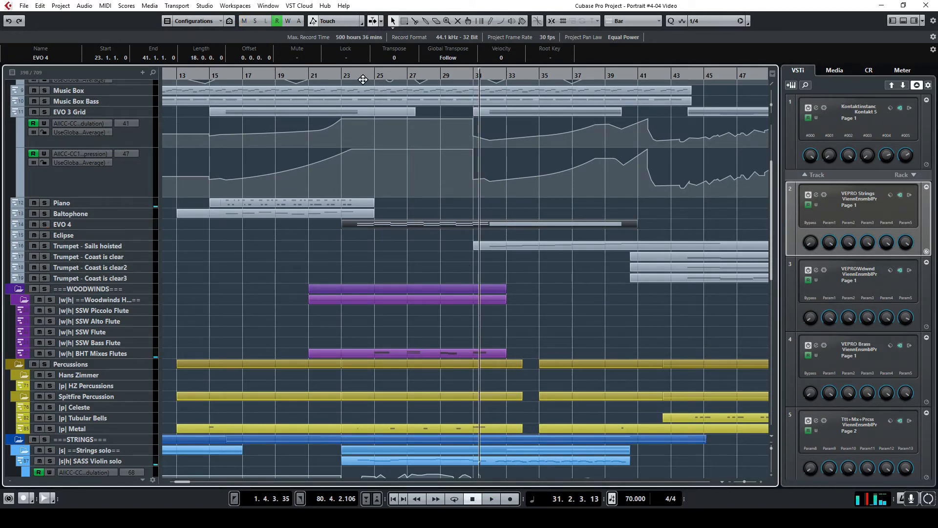
click(355, 76)
key(space)
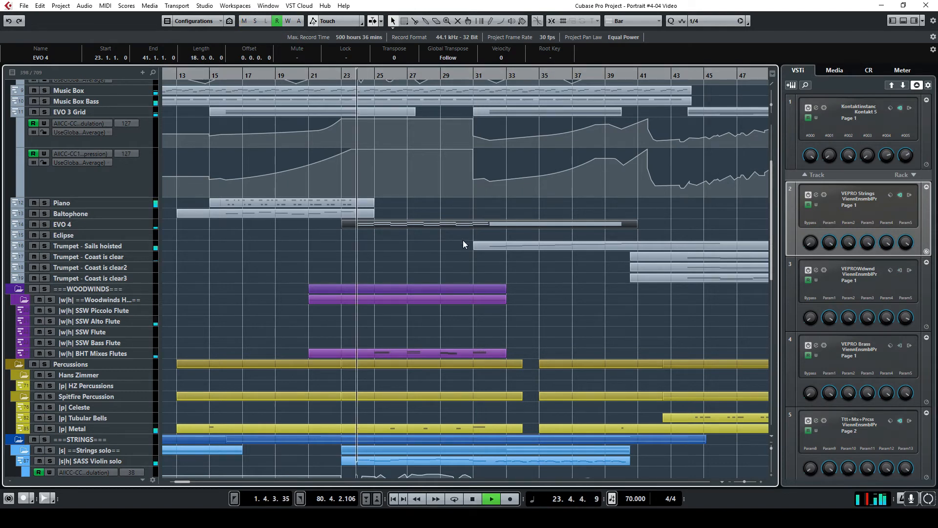
Hide all automation lanes in the project while the arrangement plays, and stop playback around bar 32.
scroll(470, 255, down, 6)
scroll(470, 261, down, 3)
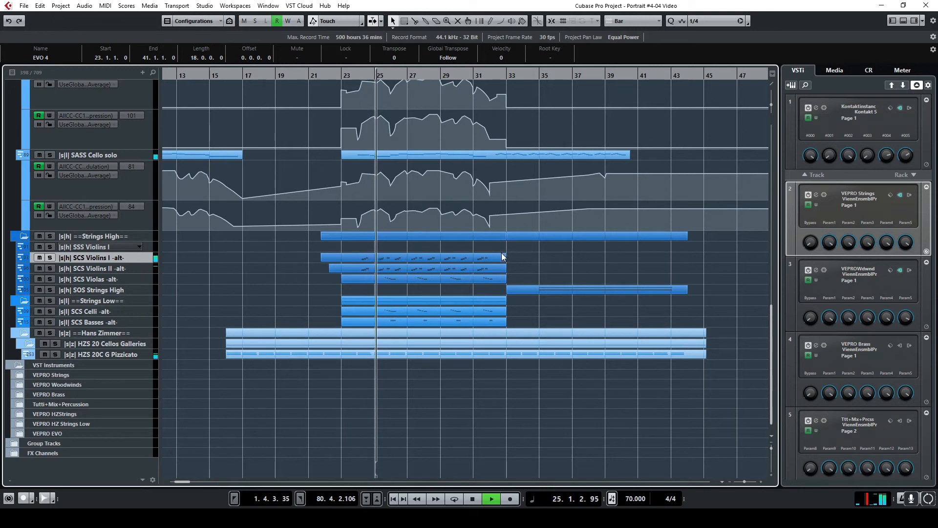
right_click(148, 257)
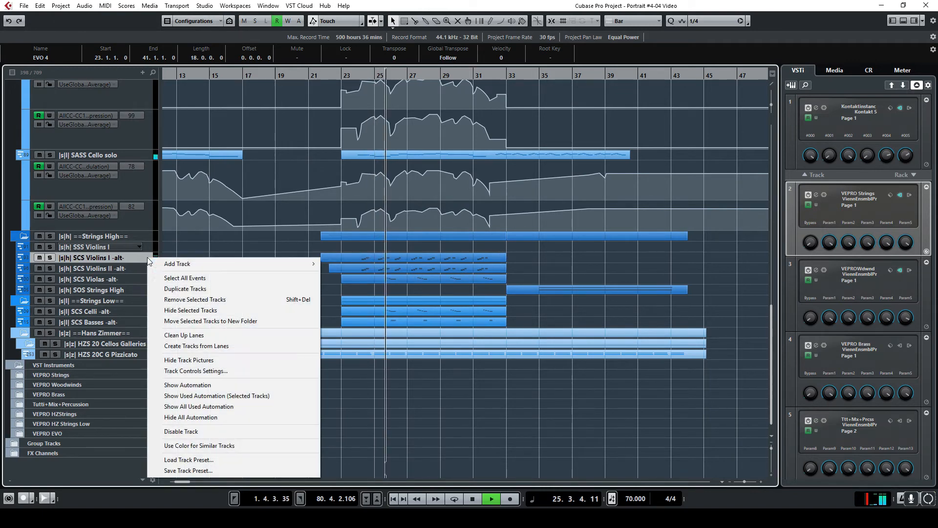
click(210, 416)
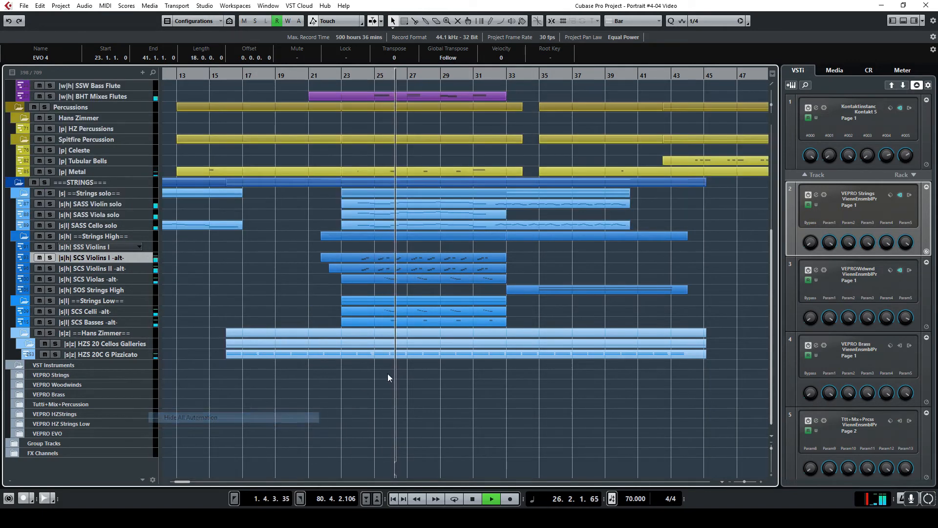
scroll(414, 326, up, 3)
scroll(414, 326, up, 2)
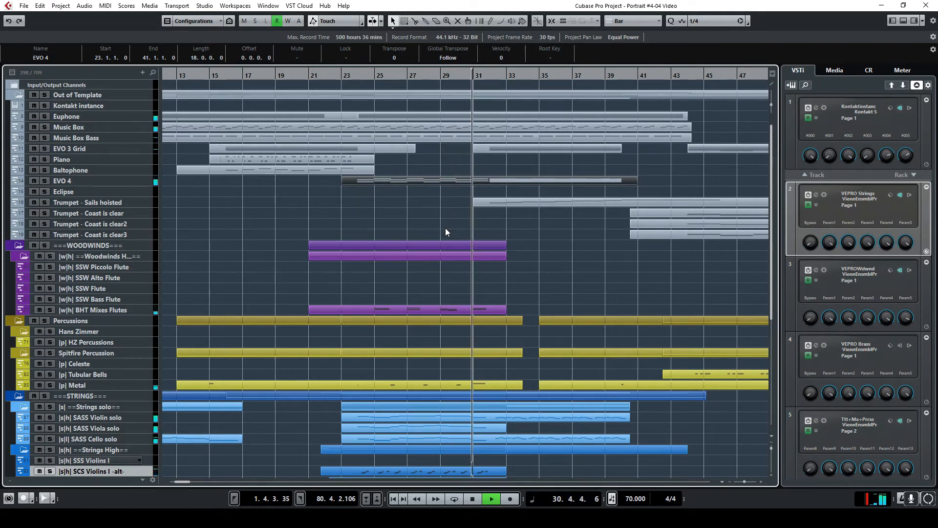
click(472, 499)
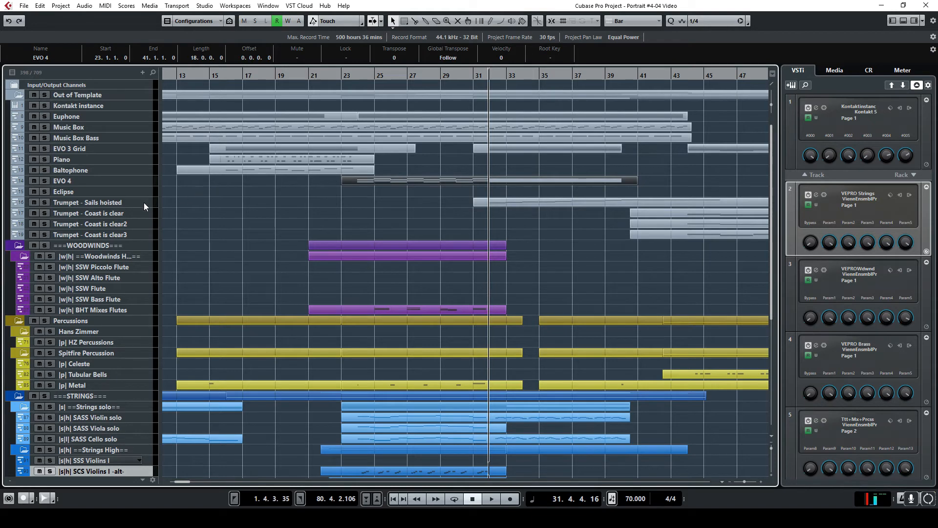
Open the Kontakt instance and examine the Spitfire Labs Sails hoisted and Coast is clear patches in the rack.
click(816, 108)
scroll(579, 256, down, 3)
scroll(579, 257, down, 10)
scroll(626, 285, down, 3)
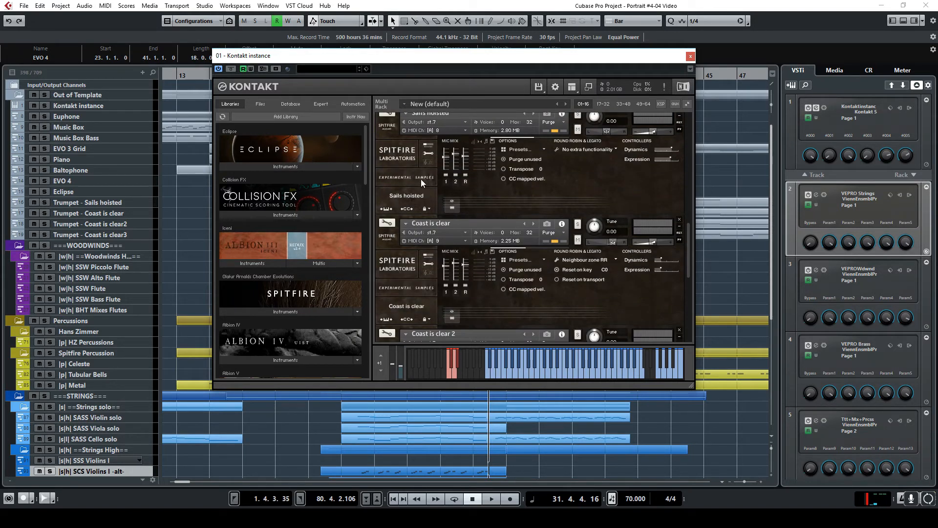
scroll(421, 179, up, 2)
scroll(424, 181, up, 1)
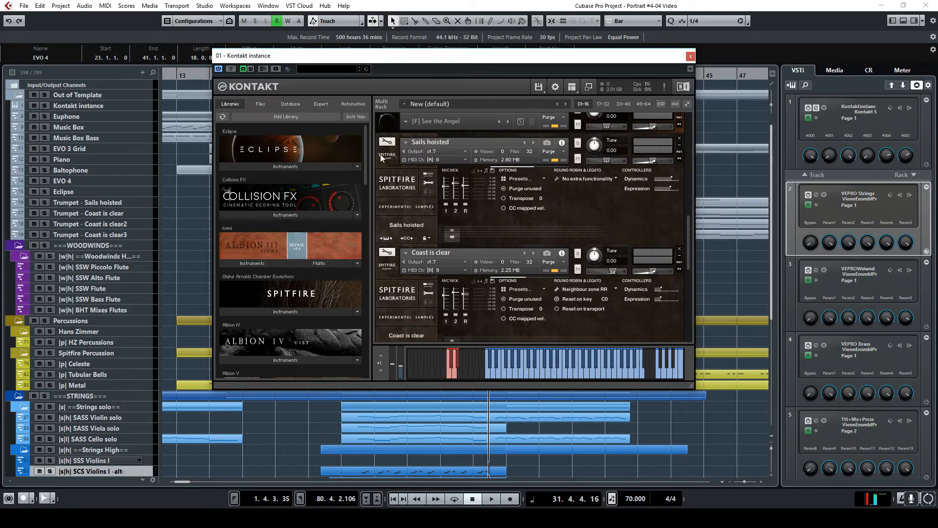
Browse the sample library files in Kontakt around the Spitfire Labs folders.
click(261, 104)
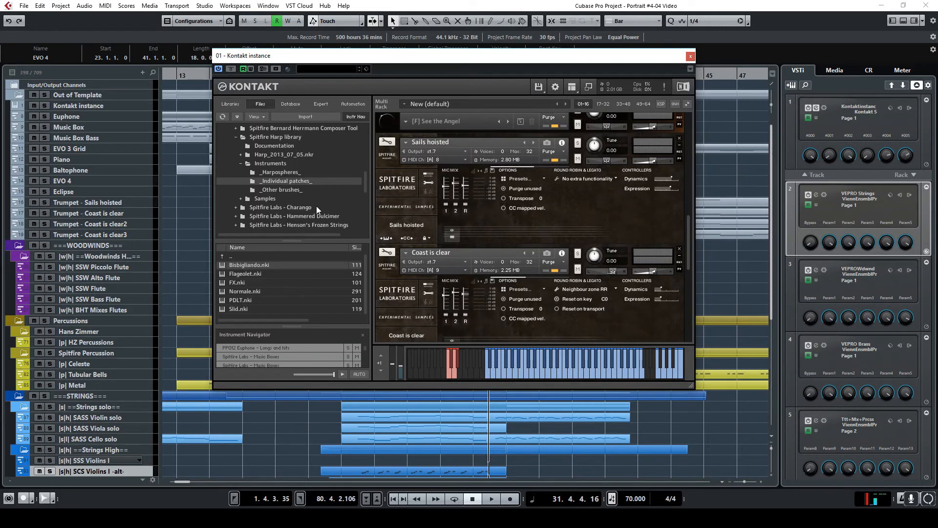
scroll(260, 189, up, 2)
click(241, 181)
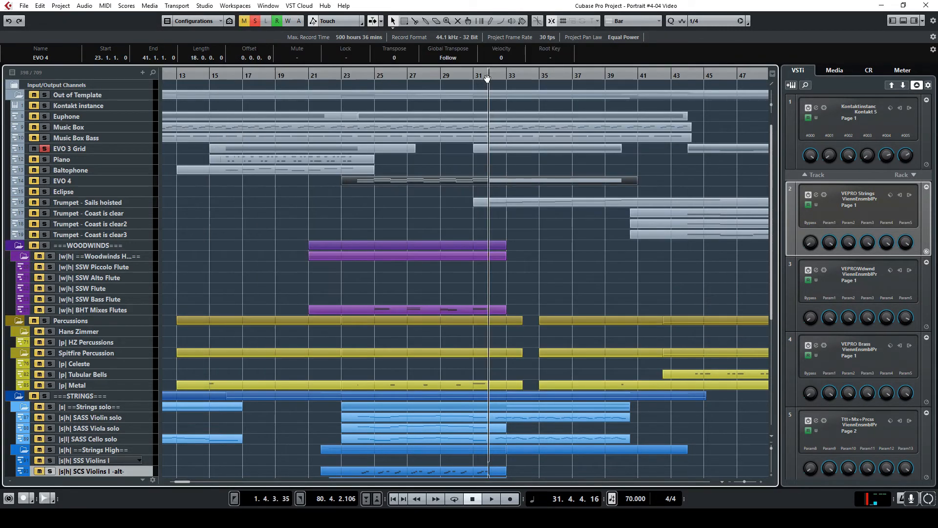
Play from around bar 32 with EVO 3 Grid soloed and add Trumpet - Sails hoisted to the soloed tracks.
click(488, 76)
key(space)
click(45, 202)
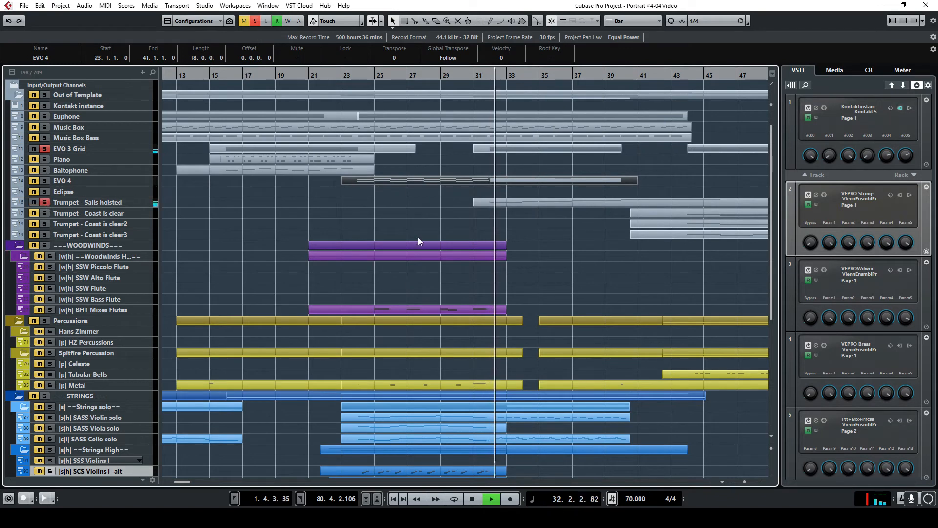
scroll(472, 259, down, 4)
scroll(545, 256, up, 4)
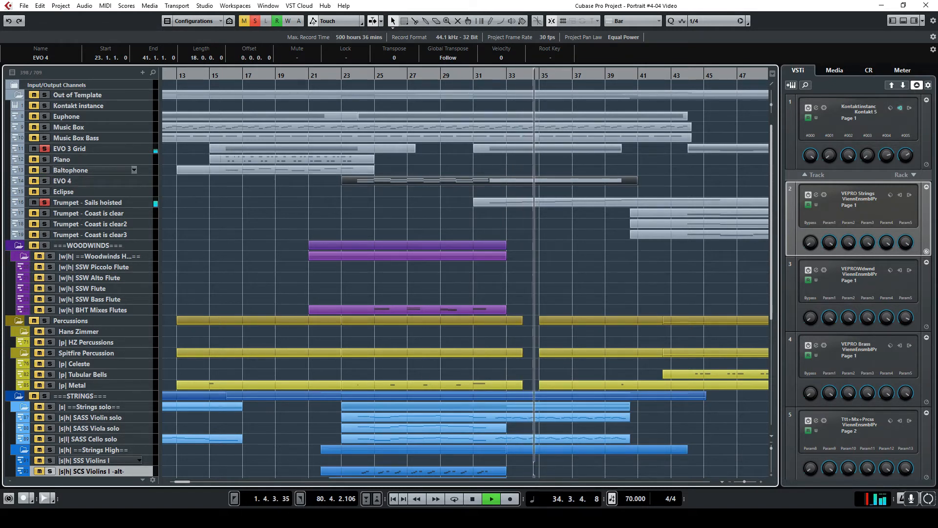
Restart playback from bar 32 with EVO 4 also soloed, and select the EVO 3 Grid part starting at bar 31.
key(space)
click(494, 73)
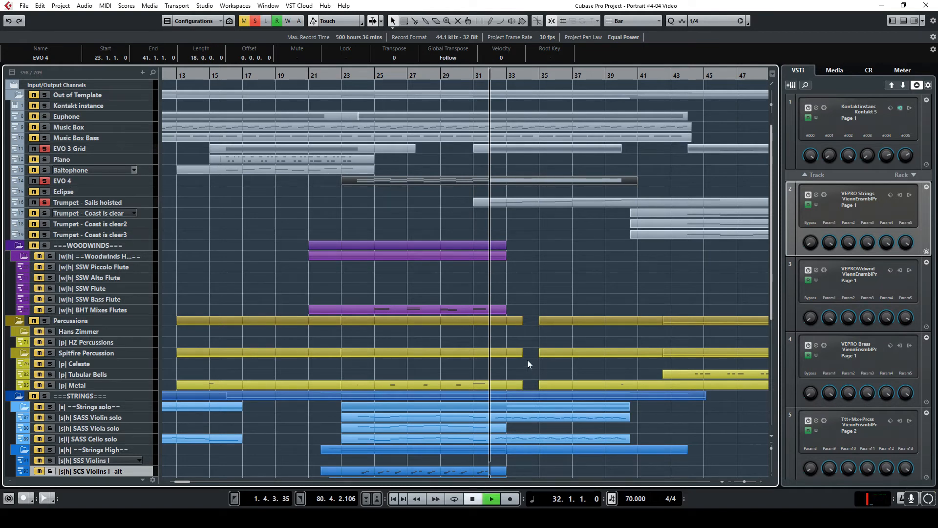
click(514, 150)
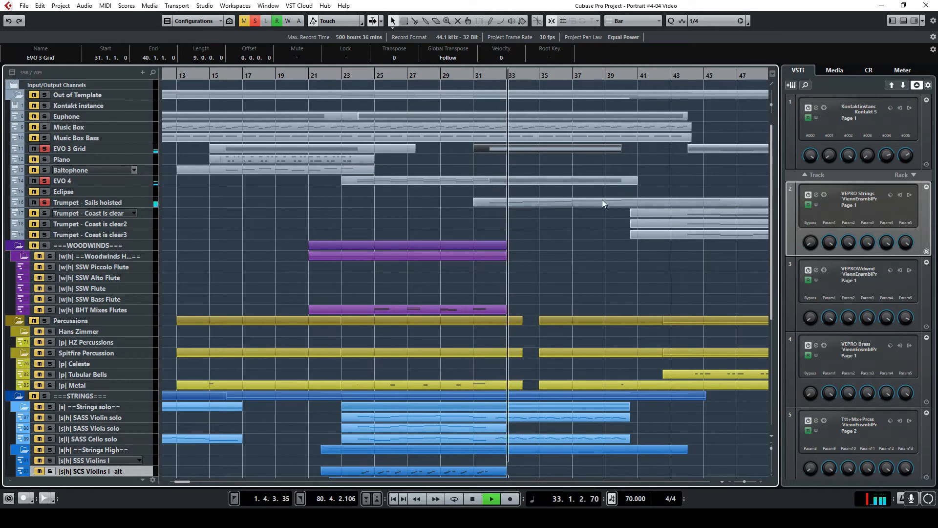
Add SOS Strings High to the soloed tracks and audition it, stop playback and select its part starting at bar 33.
scroll(541, 298, down, 5)
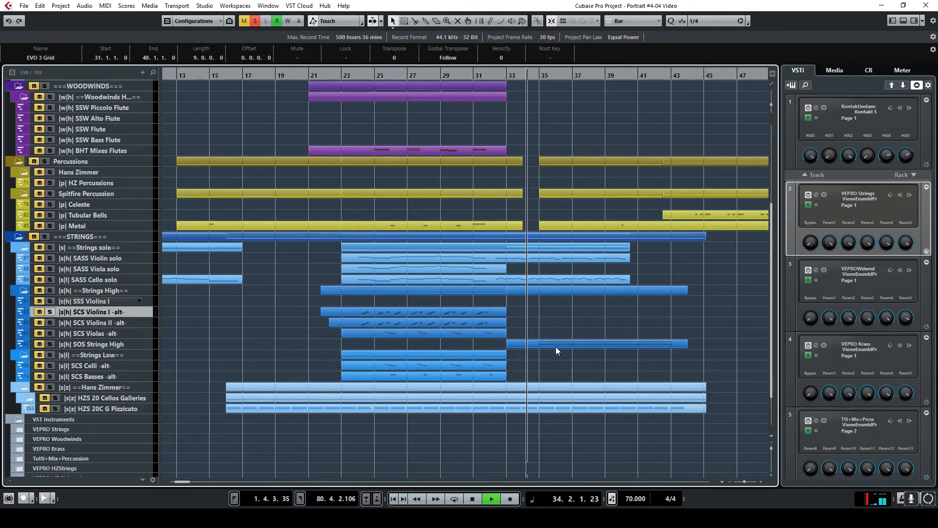
click(49, 344)
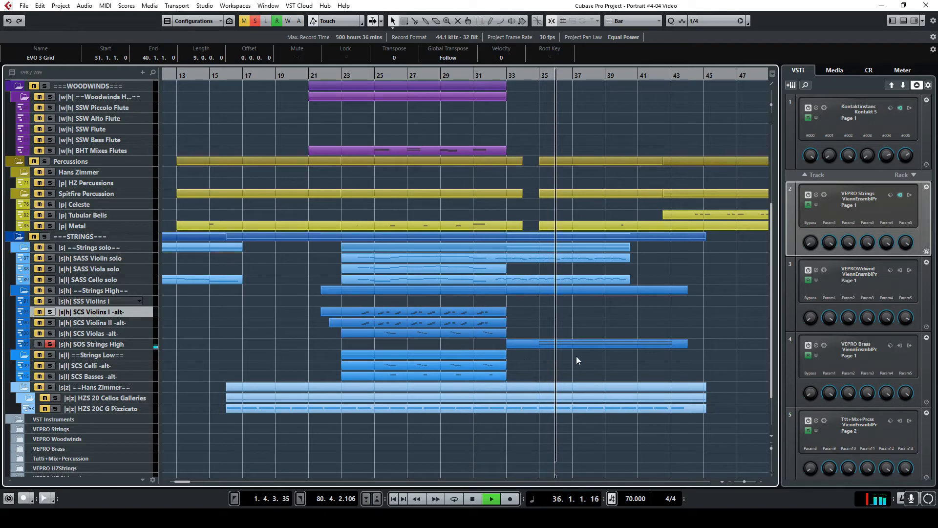
scroll(566, 335, up, 5)
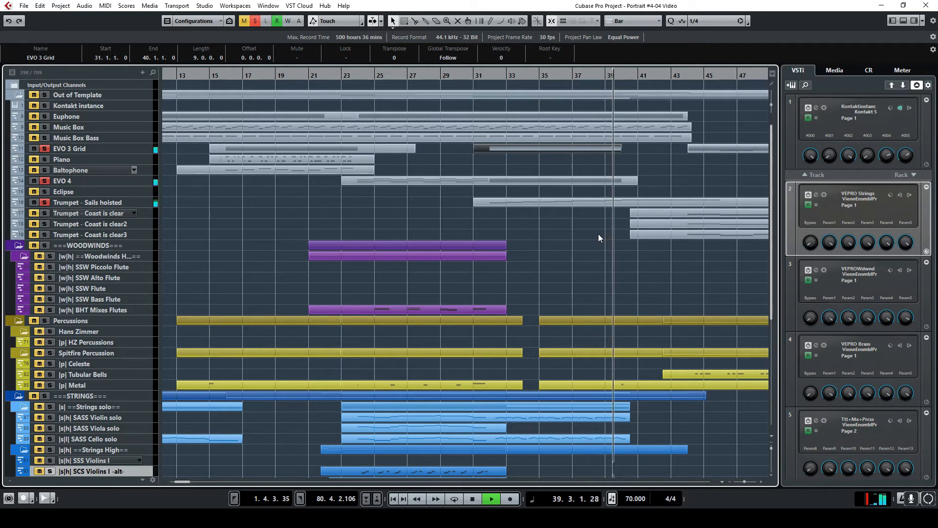
click(472, 501)
click(573, 258)
scroll(573, 261, down, 5)
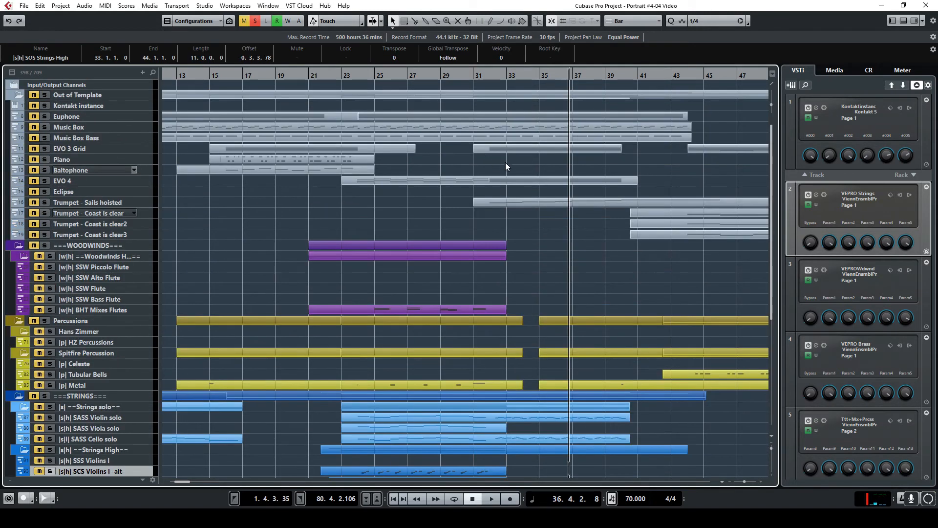
Clear all solos, solo EVO 3 Grid alone and play it from around bar 32.
click(255, 21)
click(45, 148)
click(488, 76)
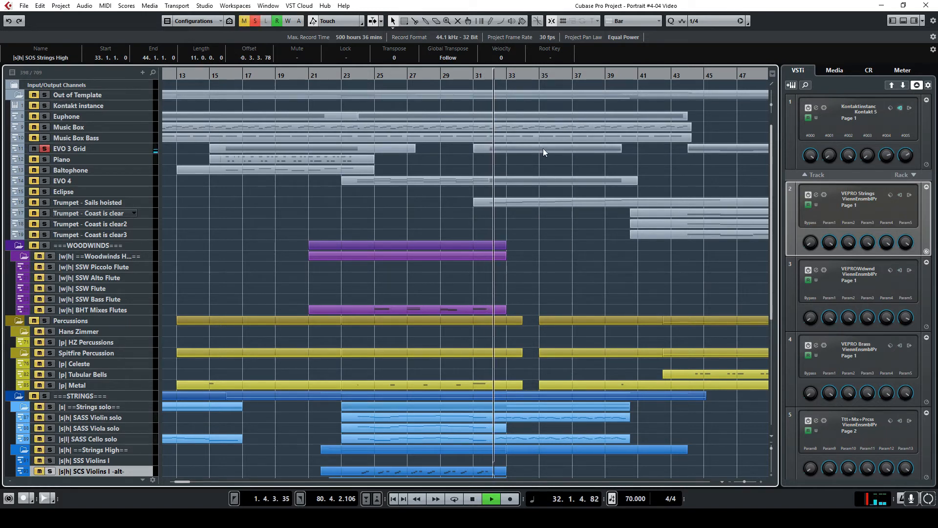
scroll(447, 238, down, 5)
scroll(447, 239, up, 5)
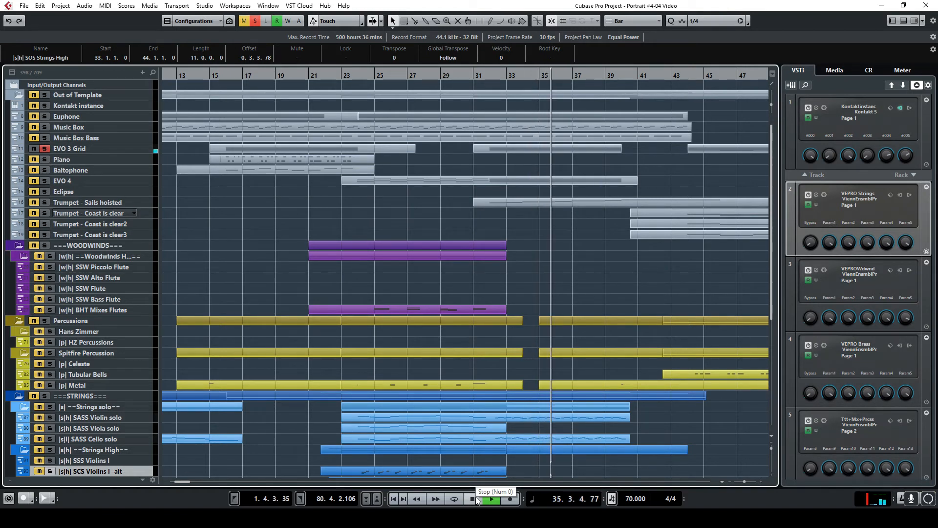
Show all used automation and bring the EVO 3 Grid, EVO 4 and Sails hoisted curves into view.
right_click(139, 150)
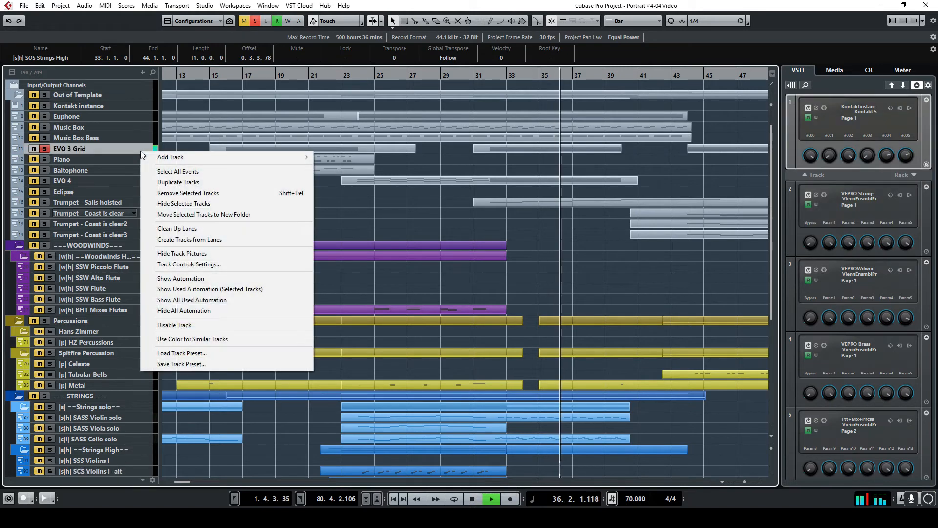
click(191, 301)
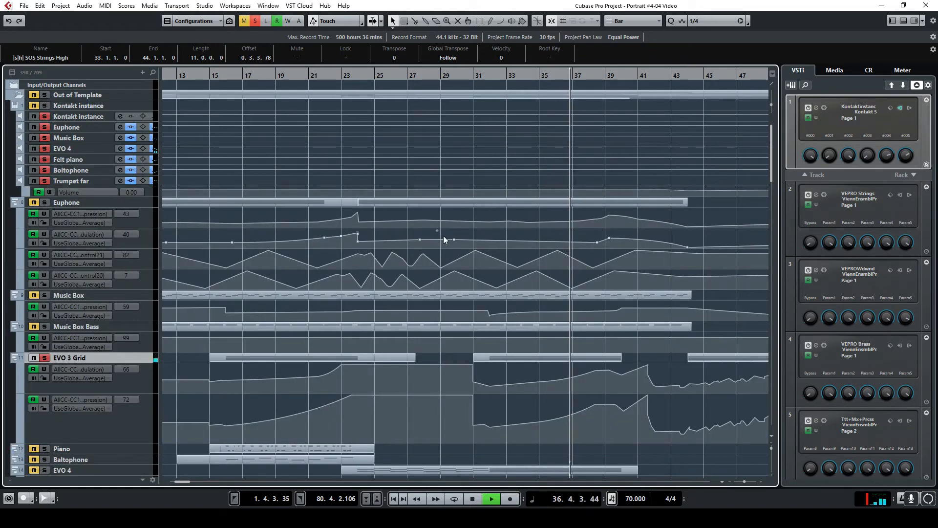
scroll(489, 240, down, 5)
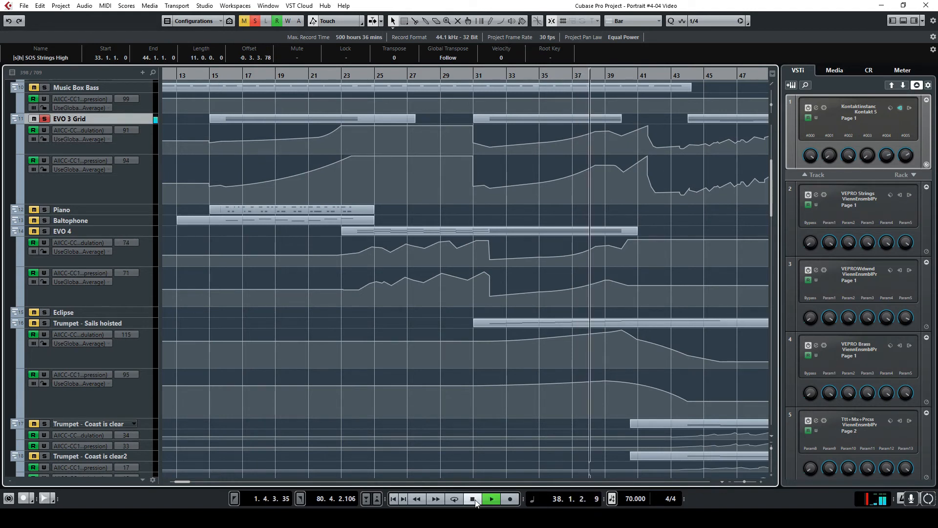
Switch the solo from EVO 3 Grid to EVO 4, play it from around bar 32 and stop near bar 40.
click(44, 231)
click(44, 119)
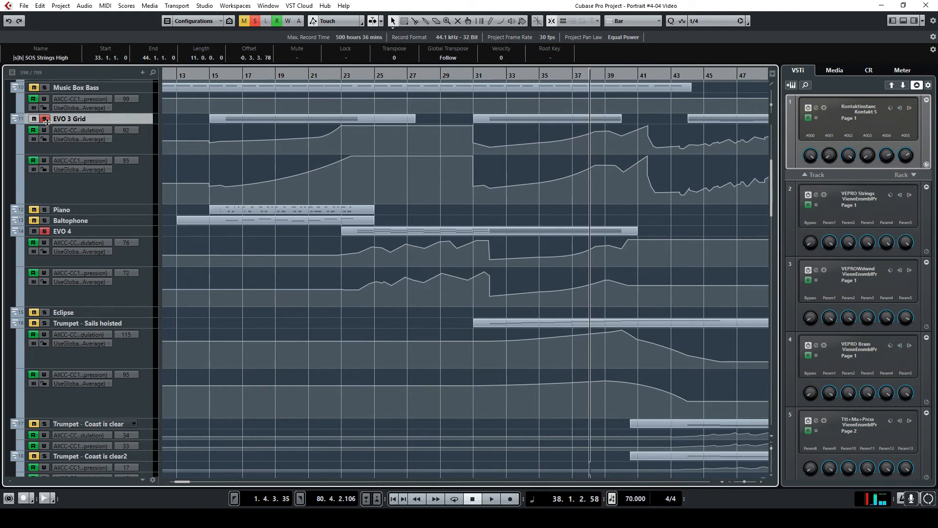
click(499, 72)
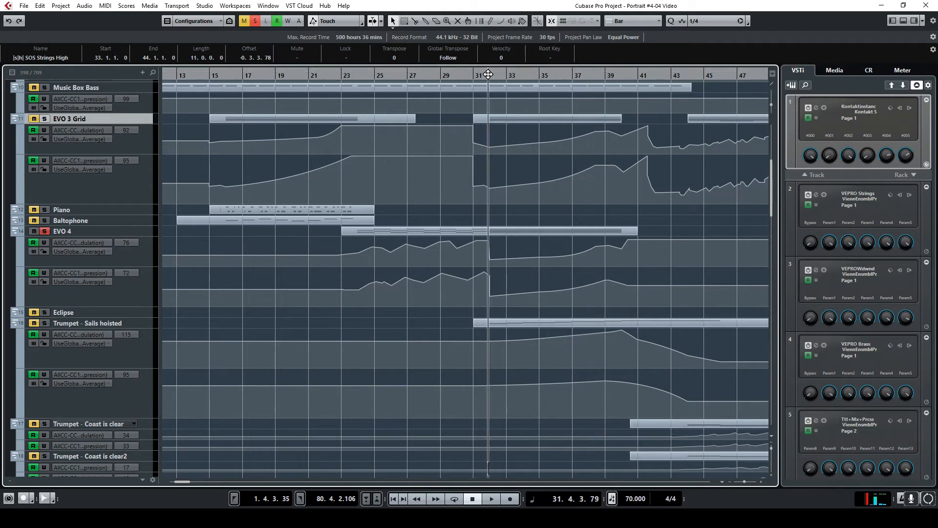
key(space)
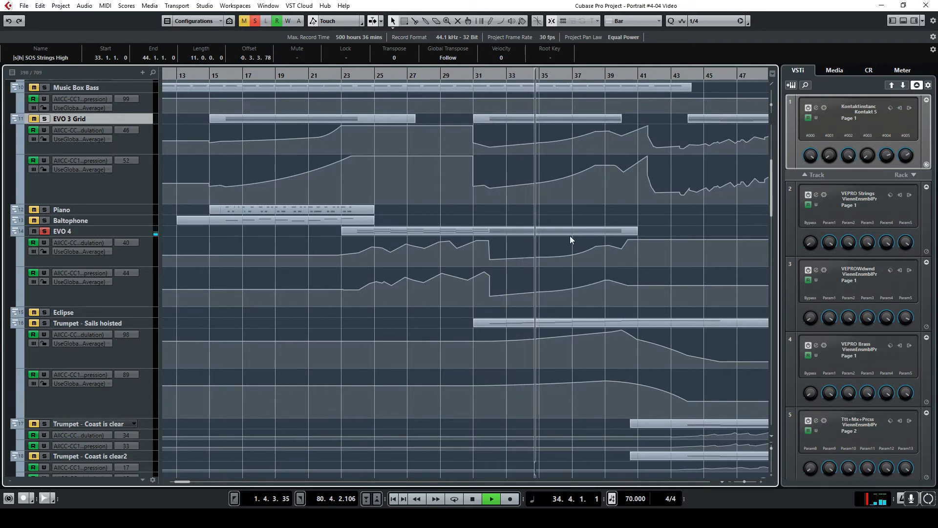
scroll(589, 241, down, 3)
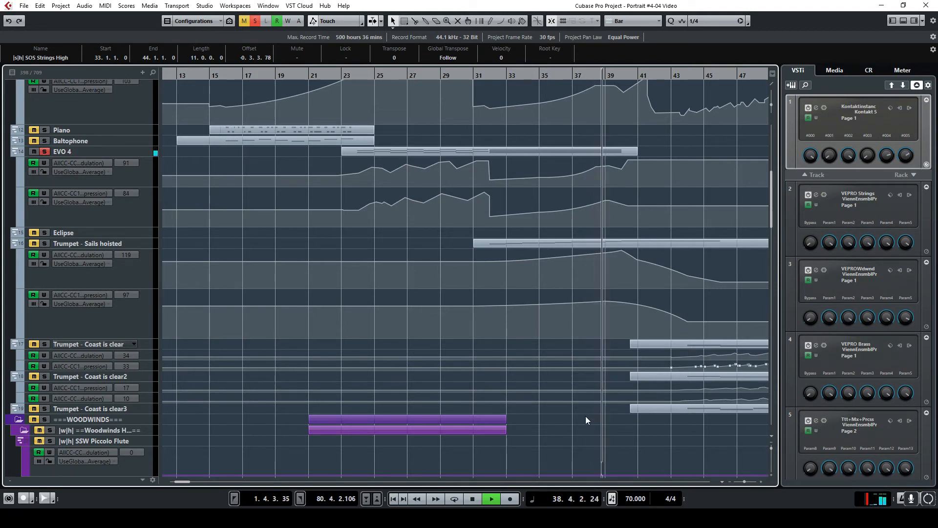
click(472, 499)
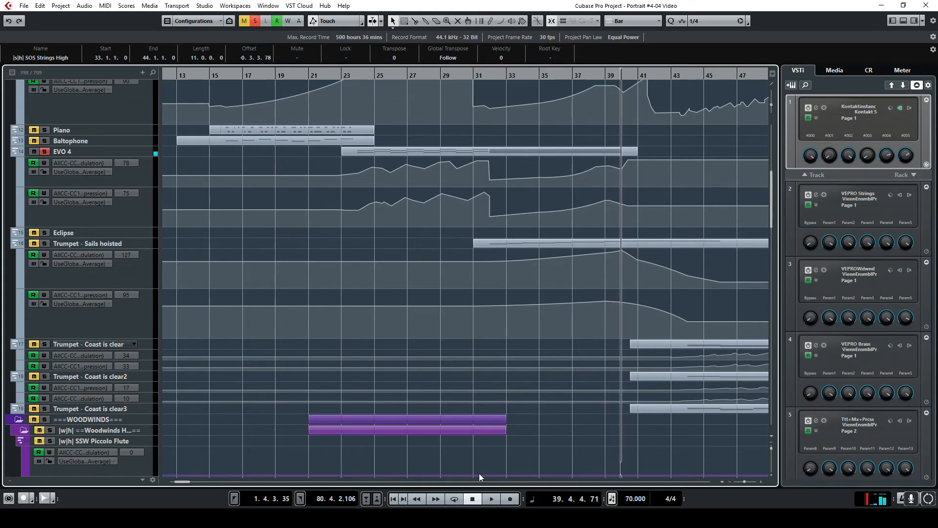
Hide all automation again, starting from the SASS Violin solo track.
scroll(498, 201, down, 15)
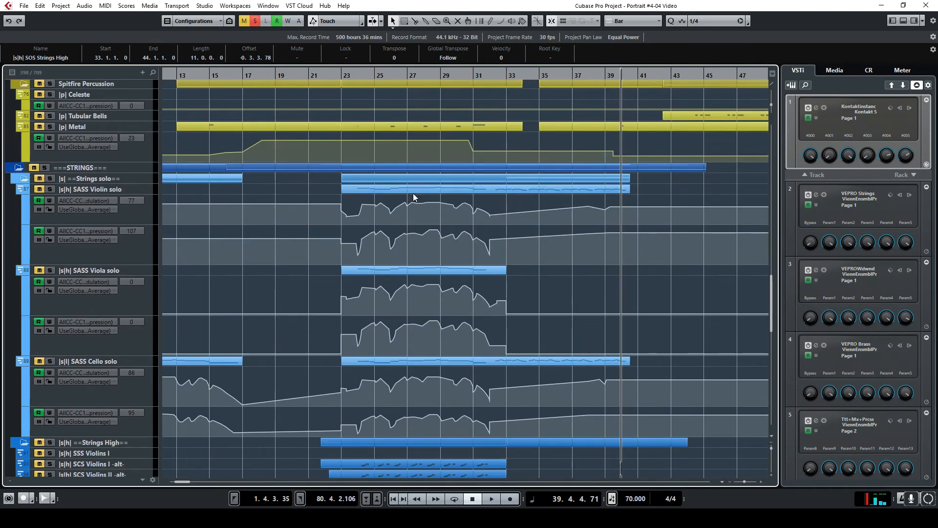
right_click(142, 189)
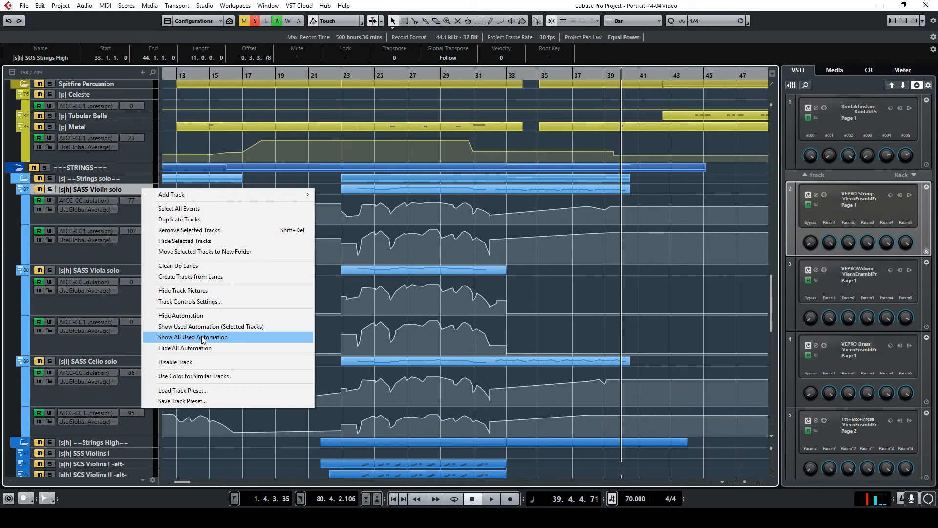
click(213, 347)
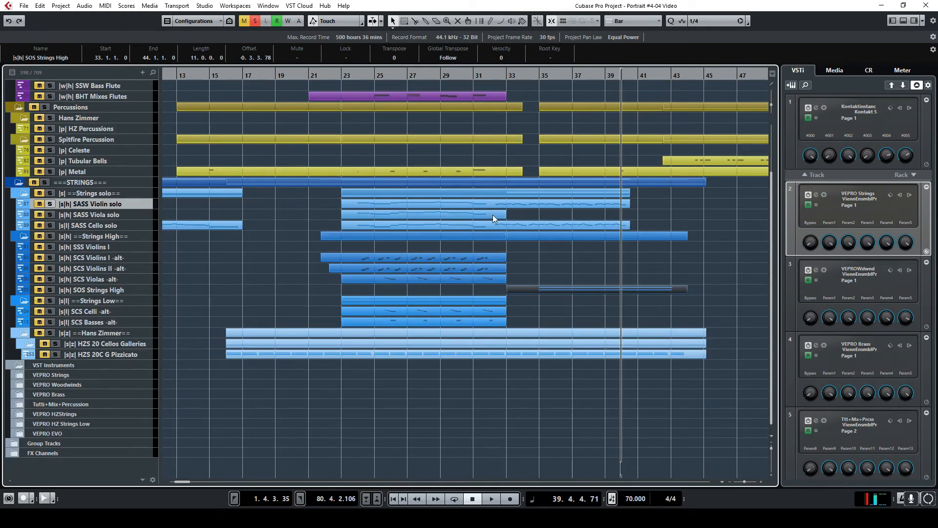
Clear all solos and play the full arrangement from around bar 32.
click(243, 21)
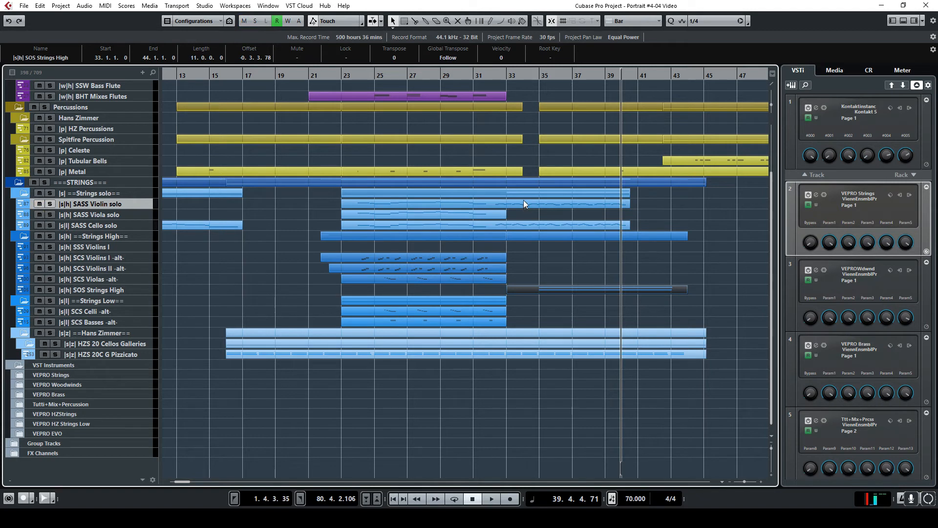
click(493, 78)
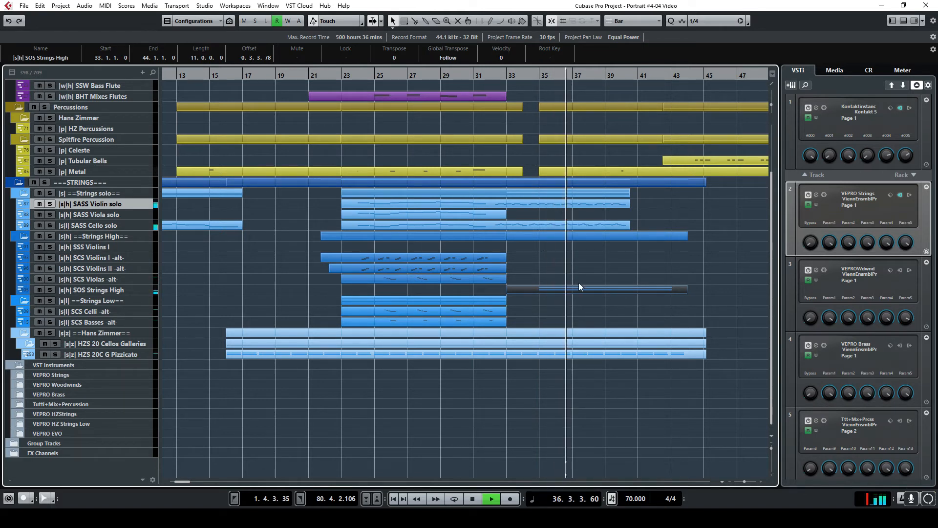
Follow the full arrangement playback, stop it near bar 41 and deselect the SOS Strings High part.
scroll(608, 300, up, 3)
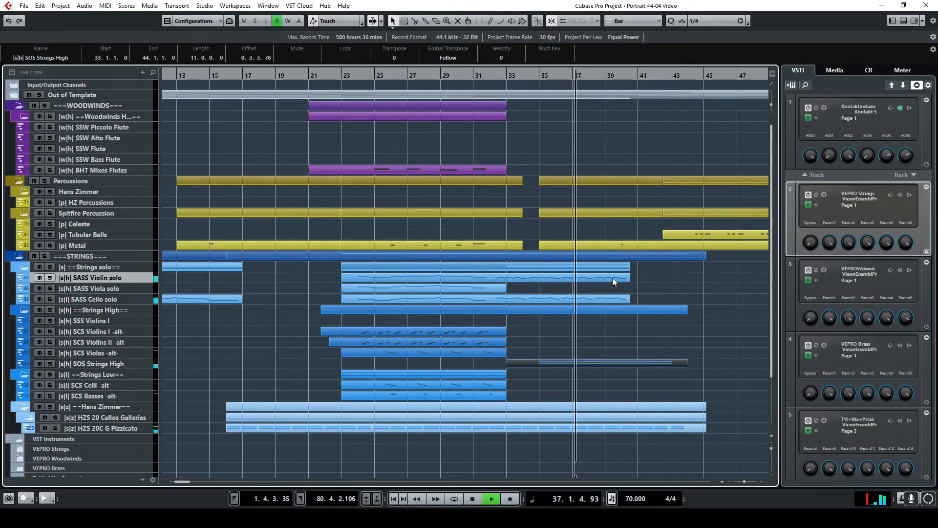
drag(183, 480, 188, 480)
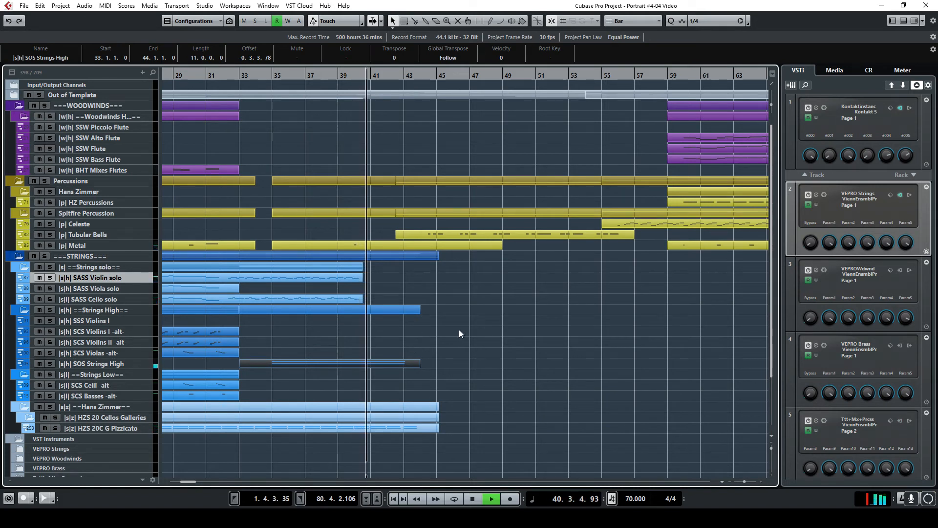
click(479, 499)
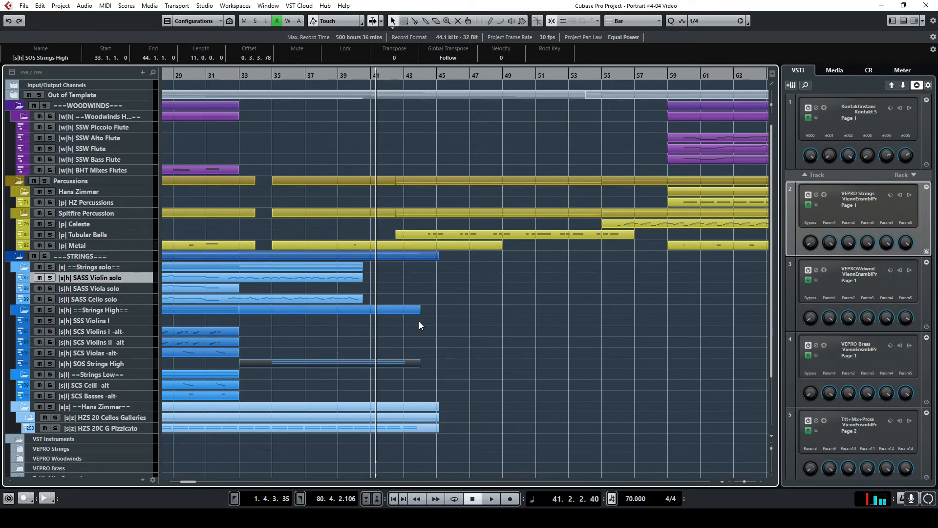
click(449, 282)
scroll(450, 282, down, 2)
scroll(449, 283, up, 2)
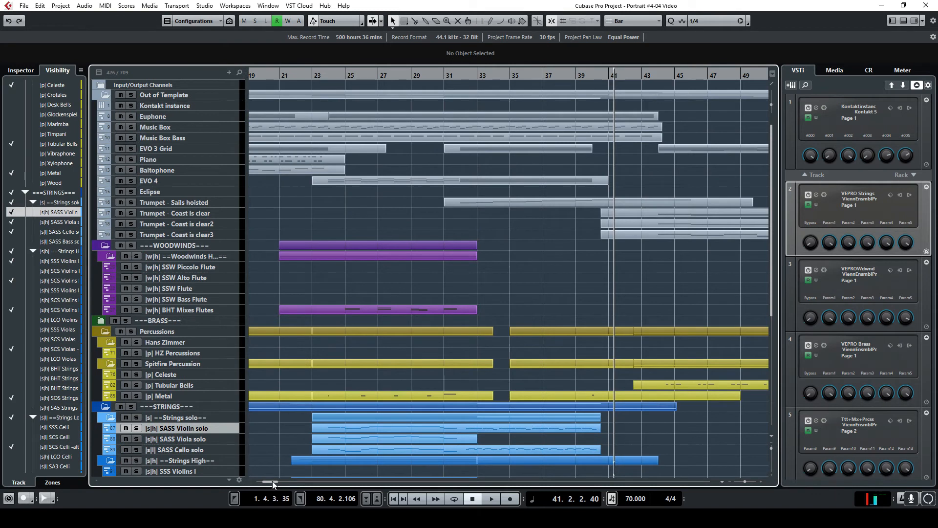
Solo the EVO 3 Grid track and play it from bar 44.
drag(272, 481, 278, 481)
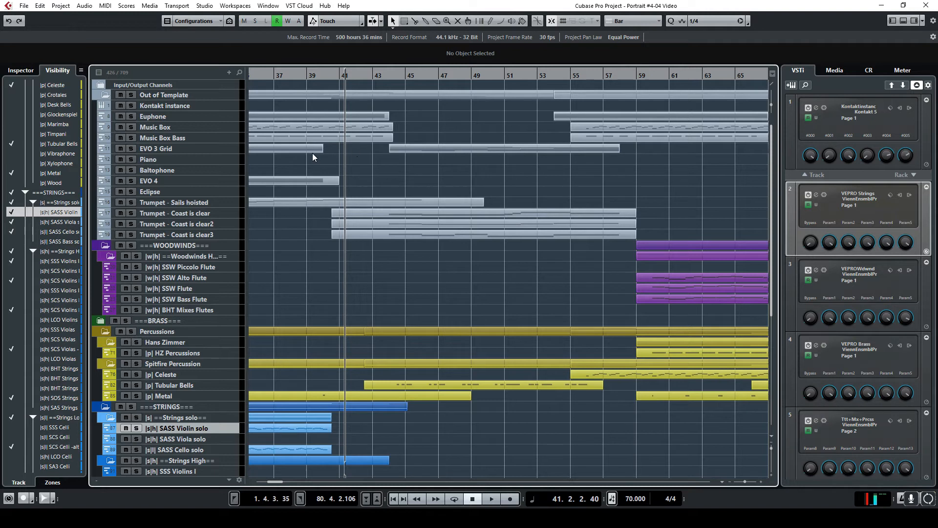
click(133, 148)
click(385, 76)
key(space)
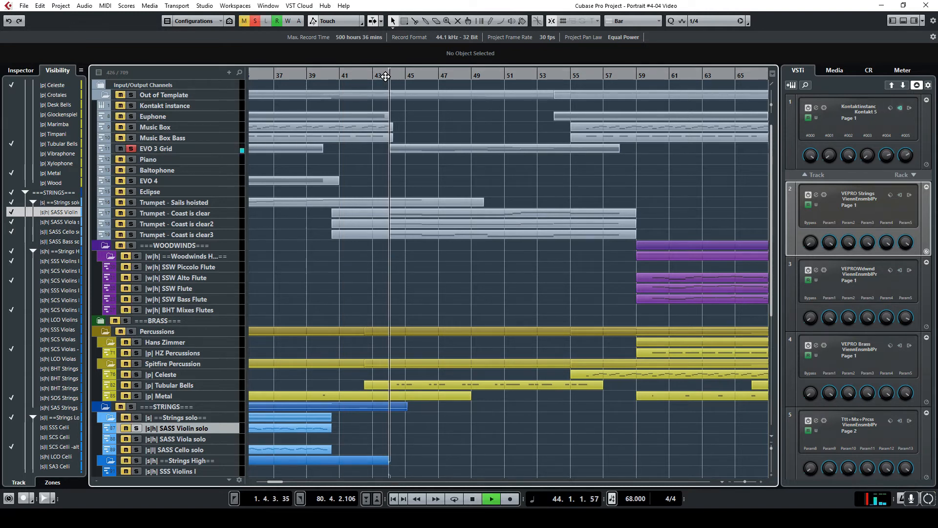
Open the EVO 3 Grid part starting at bar 44 in the Key Editor and examine its notes.
click(488, 148)
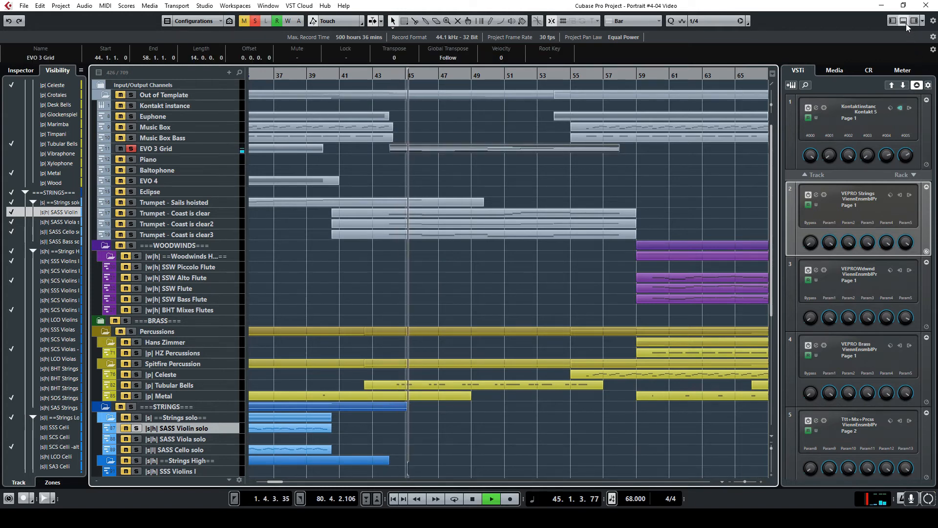
key(Return)
scroll(497, 315, down, 3)
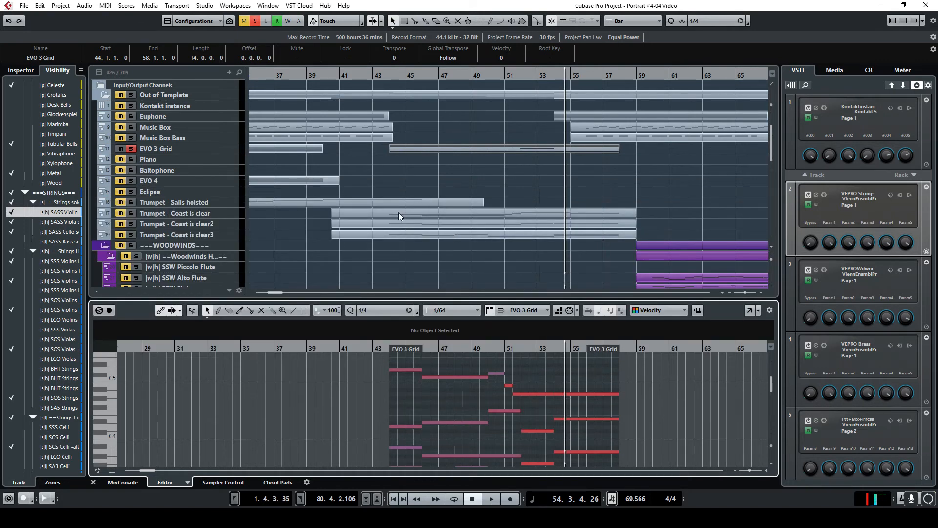
Select the three Trumpet - Coast is clear parts, switch the solo from EVO 3 Grid to their tracks and play from bar 44.
click(433, 215)
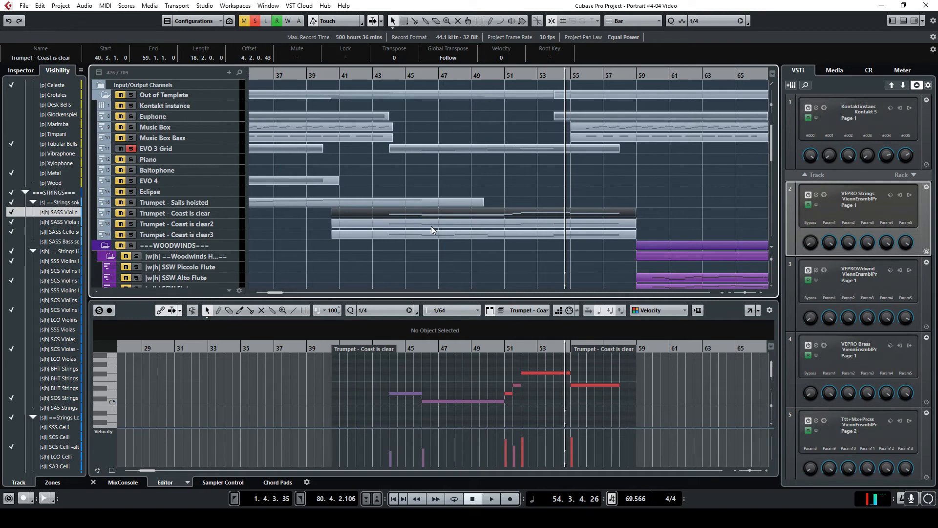
shift+click(431, 226)
shift+click(431, 236)
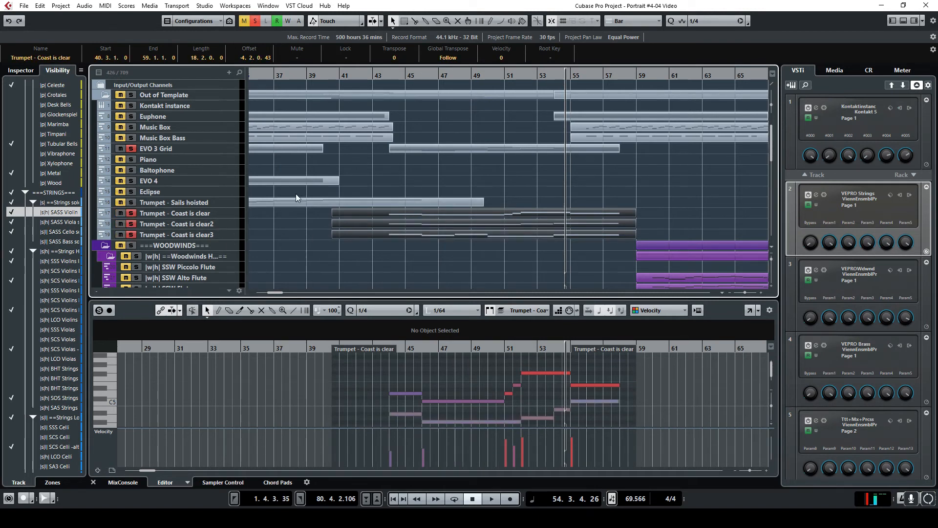
click(128, 150)
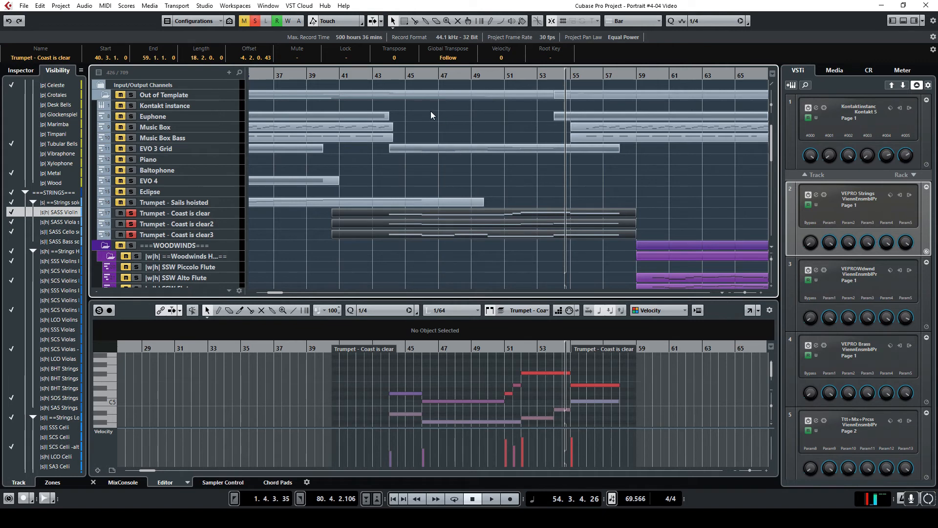
click(386, 76)
key(space)
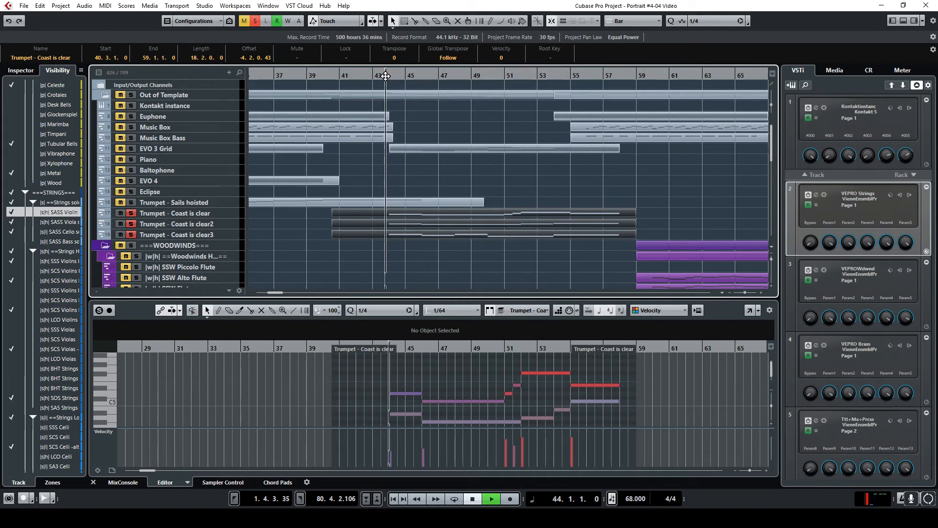
Enlarge the note editor, then open the Kontakt instance, examine the Coast is clear patches and close it again.
drag(505, 304, 506, 244)
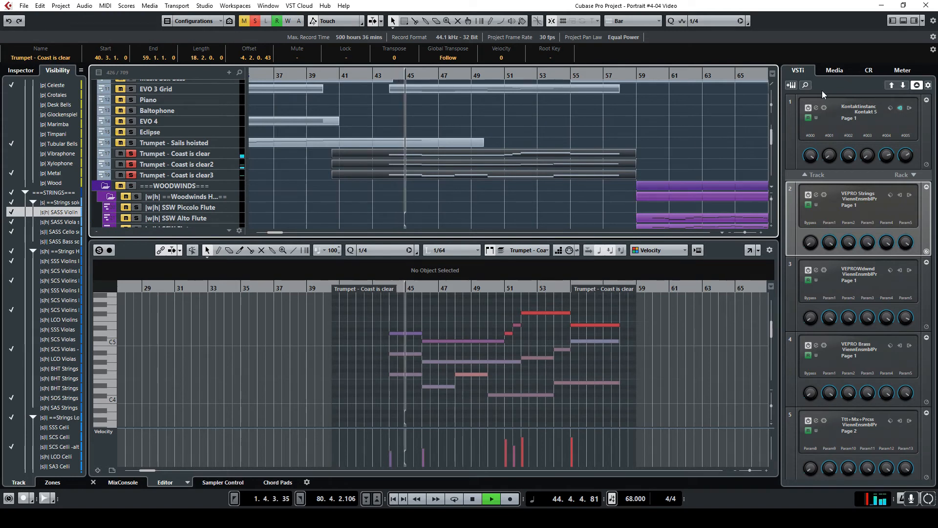
click(815, 108)
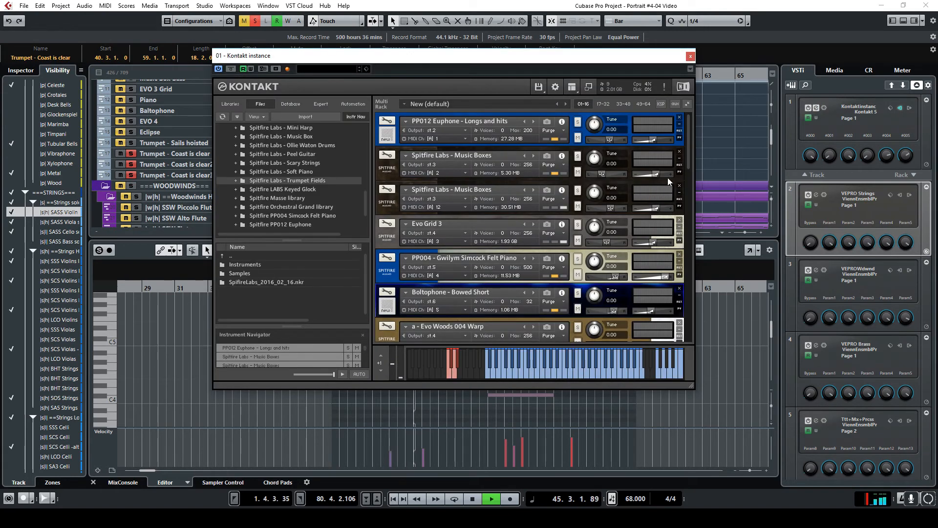
drag(687, 135, 680, 271)
scroll(675, 266, down, 2)
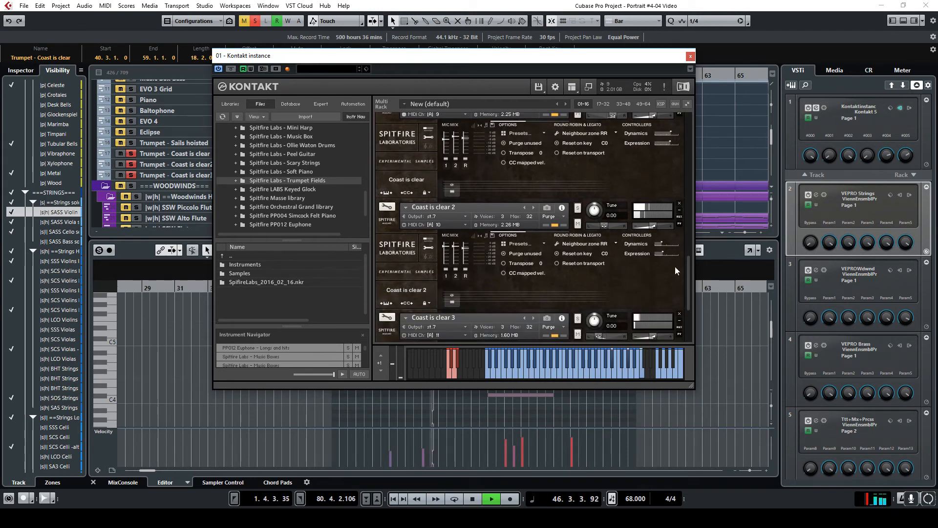
mouse_move(692, 270)
mouse_down()
mouse_move(696, 294)
mouse_move(699, 257)
mouse_move(698, 268)
mouse_up()
click(772, 22)
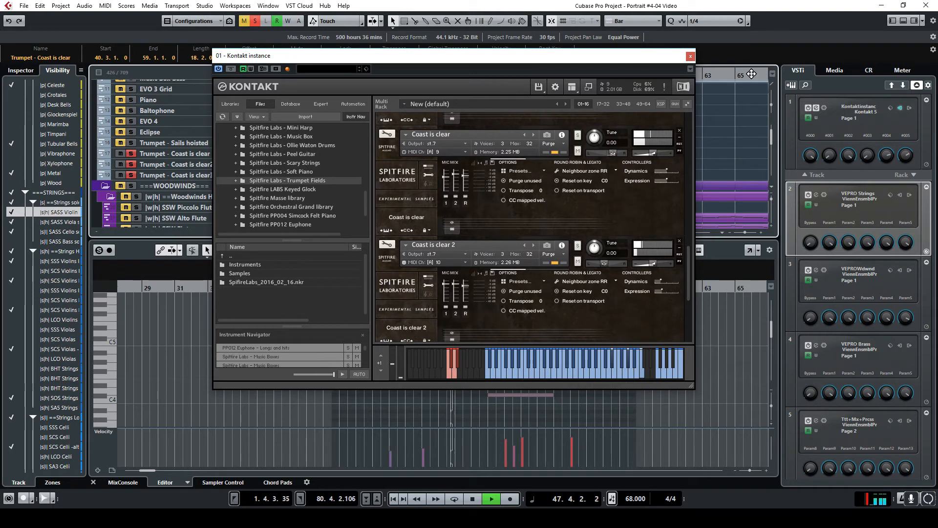
click(690, 56)
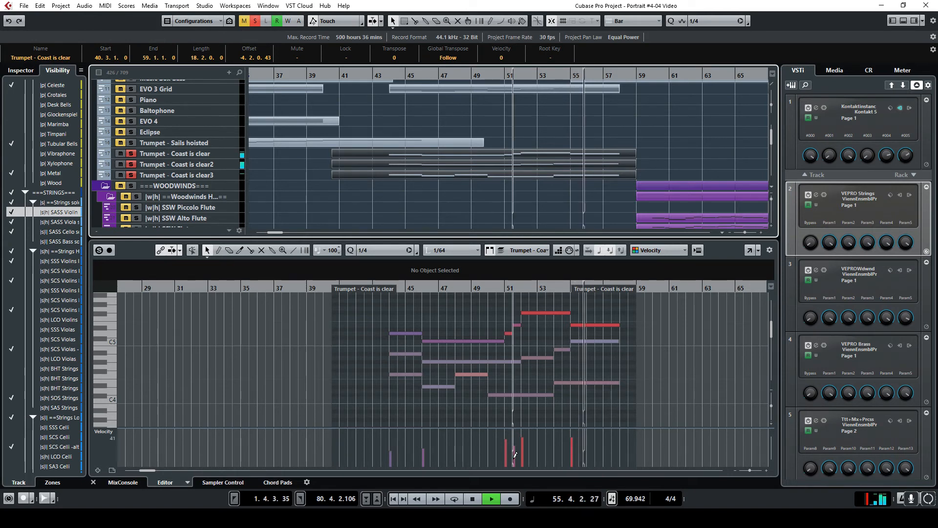
Stop playback near bar 56 and clear all solos.
click(481, 498)
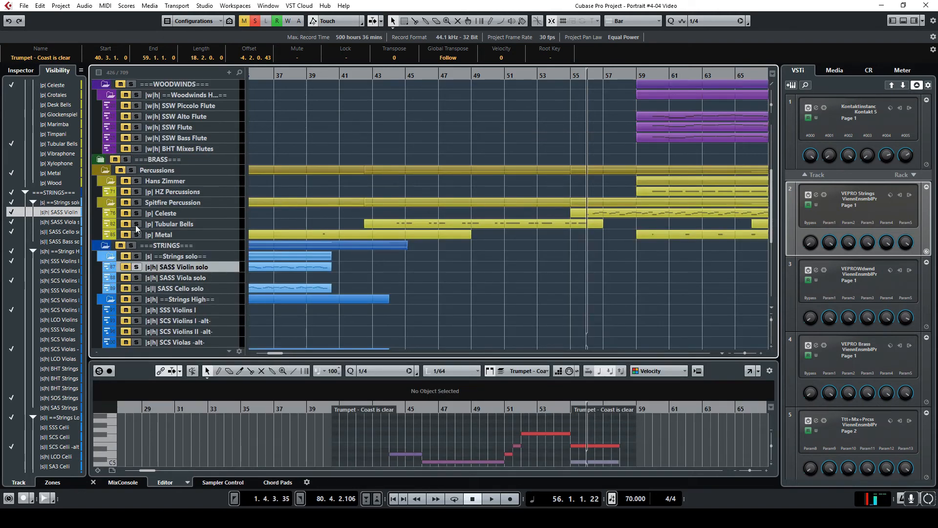
click(135, 225)
scroll(380, 212, up, 5)
click(249, 22)
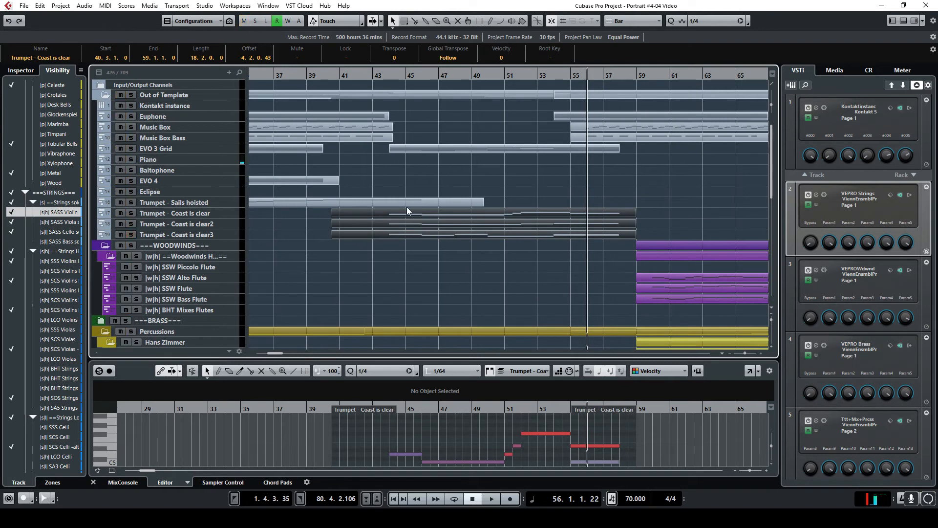
Solo the Tubular Bells track, play it from around bar 44 and stop near bar 49.
scroll(354, 250, down, 3)
click(134, 278)
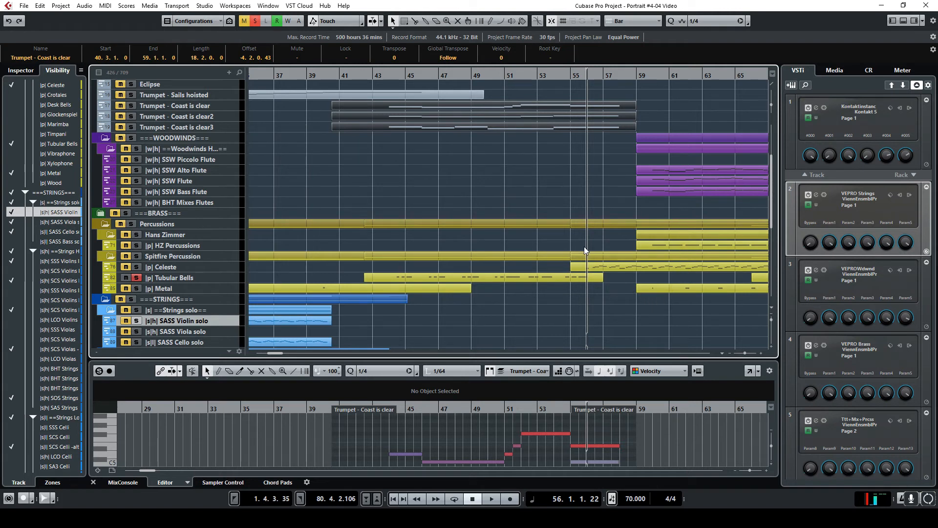
double_click(384, 77)
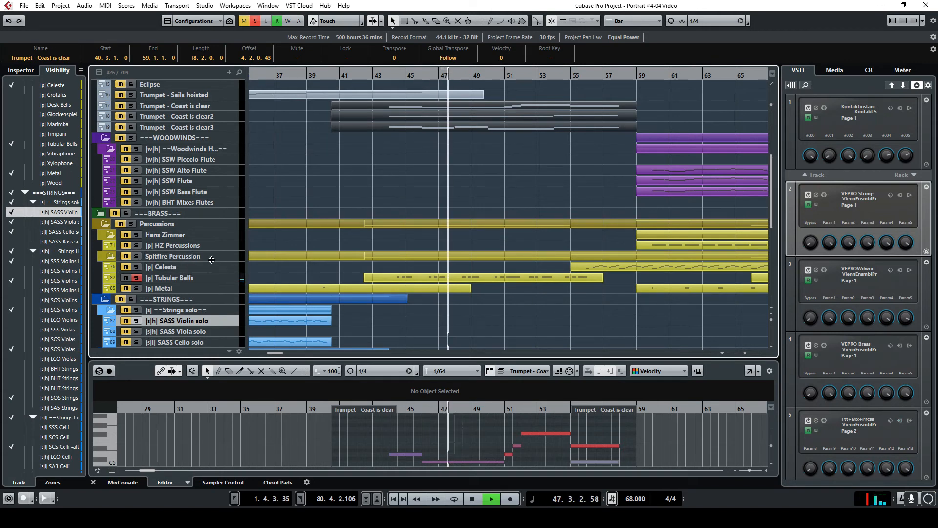
scroll(429, 266, down, 5)
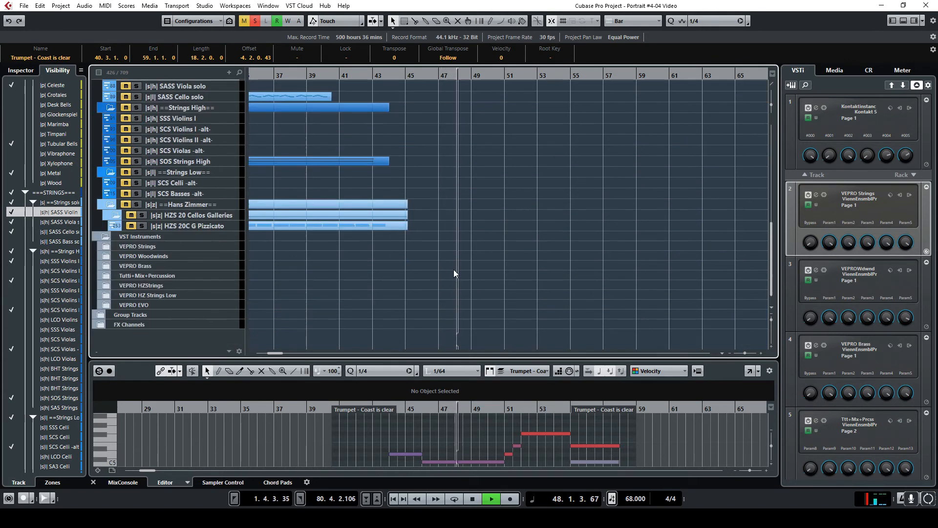
scroll(455, 268, up, 10)
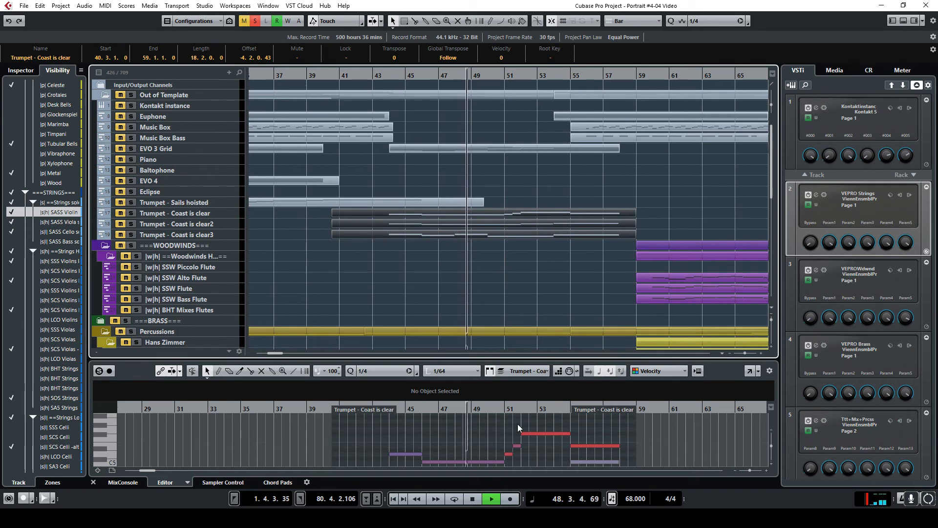
key(space)
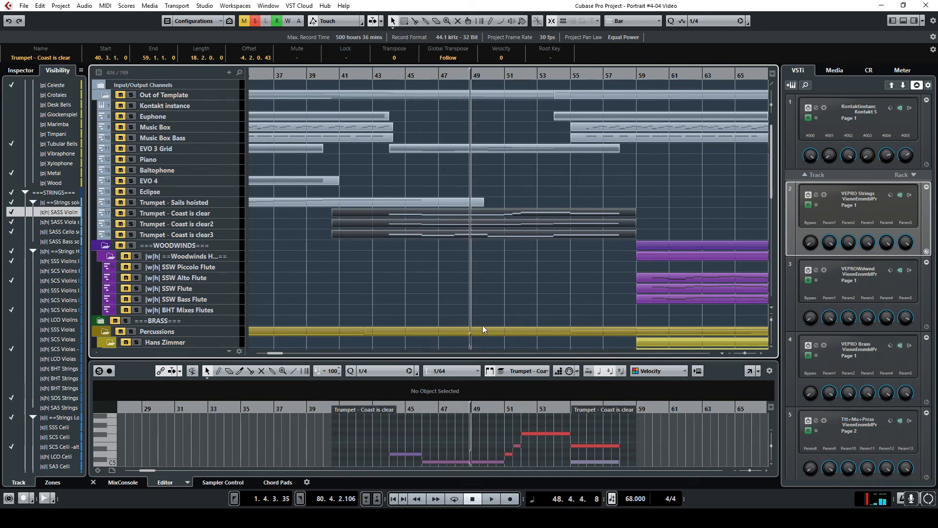
Clear all solos and play the full arrangement from bar 44 while looking over the tracks.
click(257, 23)
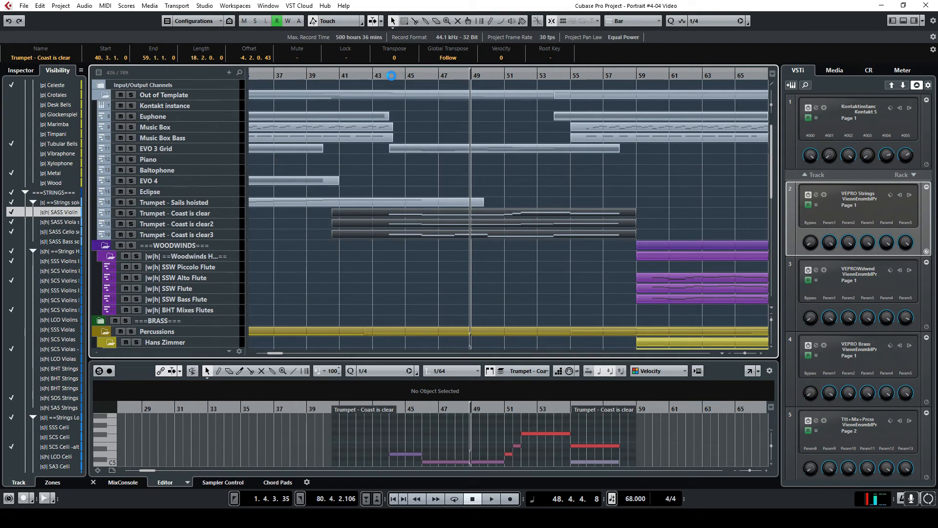
click(391, 75)
key(space)
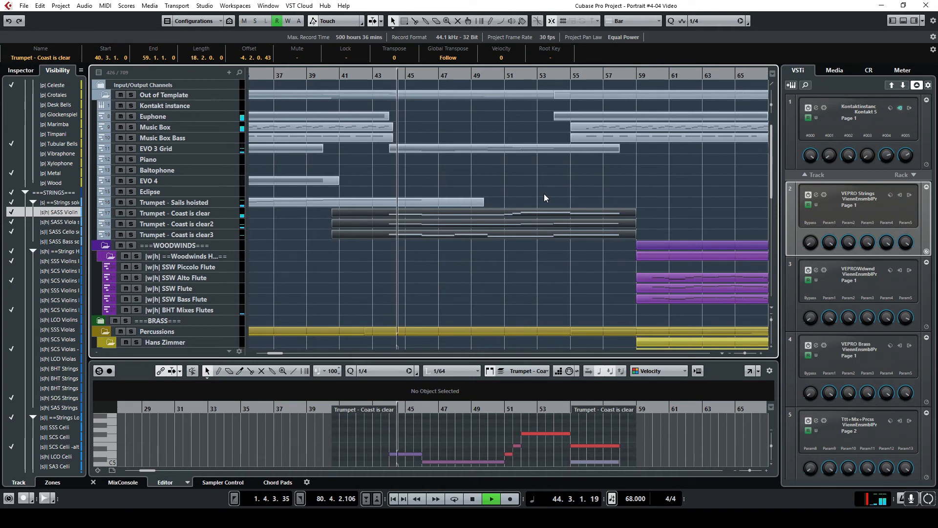
scroll(545, 196, down, 5)
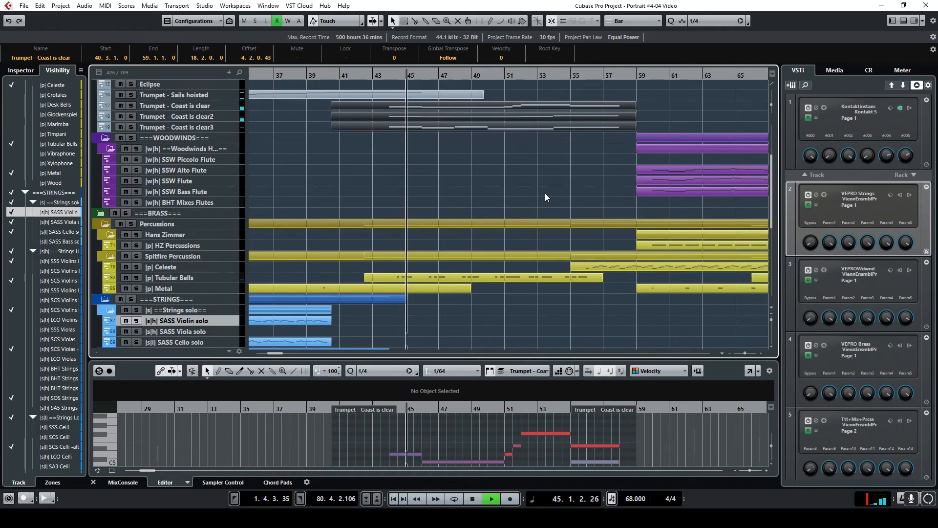
scroll(546, 196, down, 5)
scroll(545, 197, down, 5)
scroll(544, 192, up, 10)
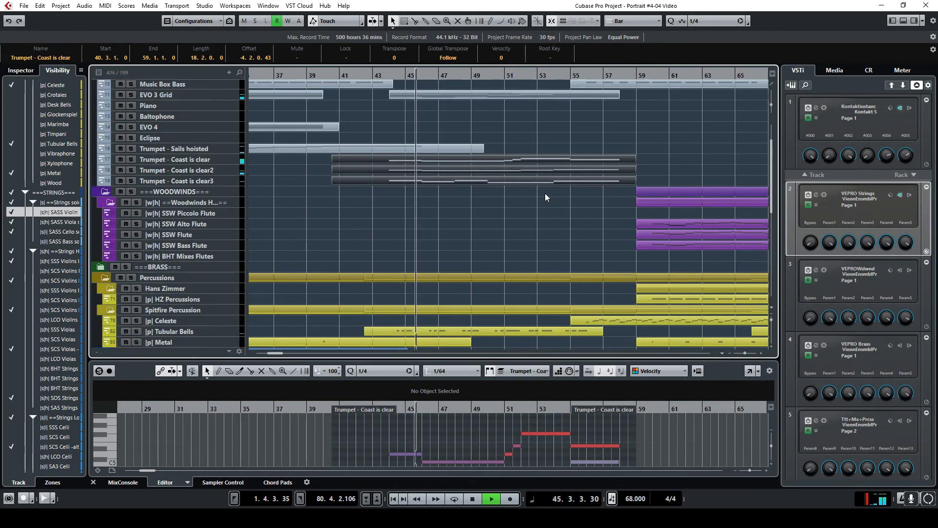
Hide the note editor, keep the full arrangement playing and stop near bar 58.
click(903, 21)
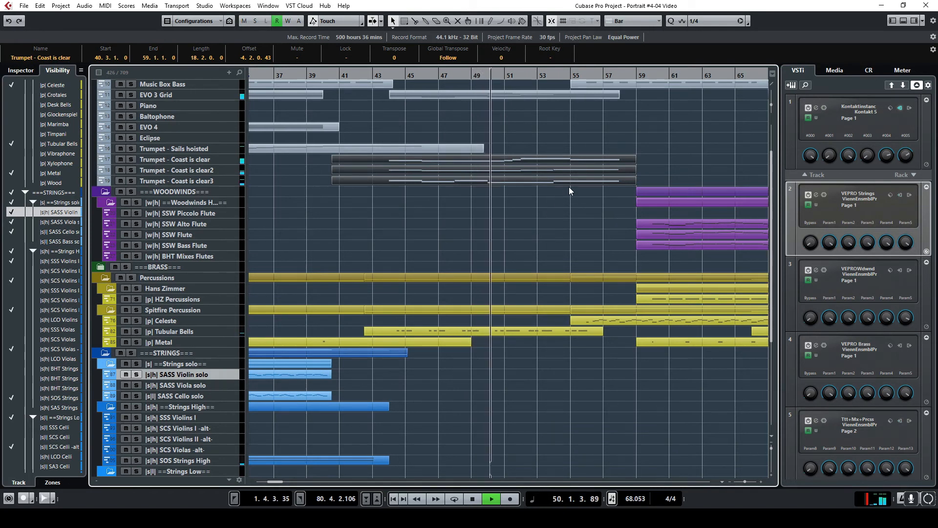
scroll(580, 193, up, 2)
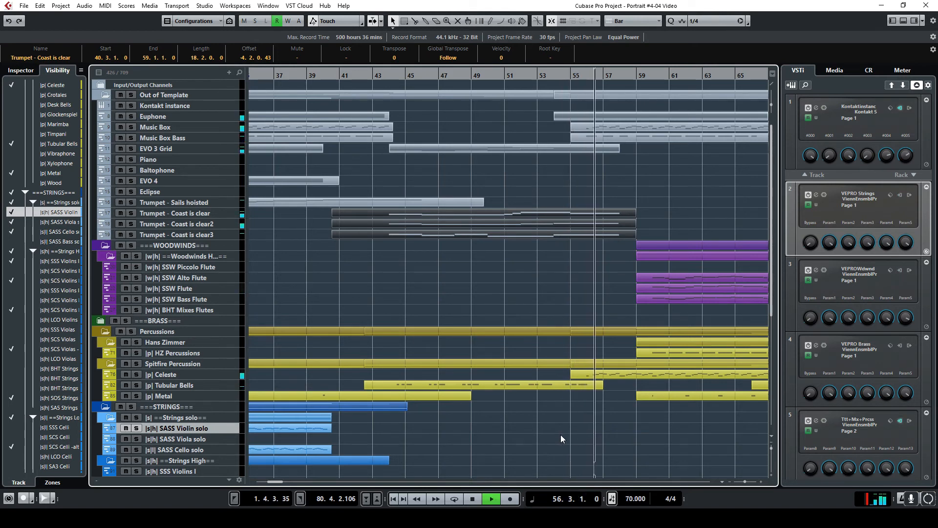
drag(280, 480, 286, 480)
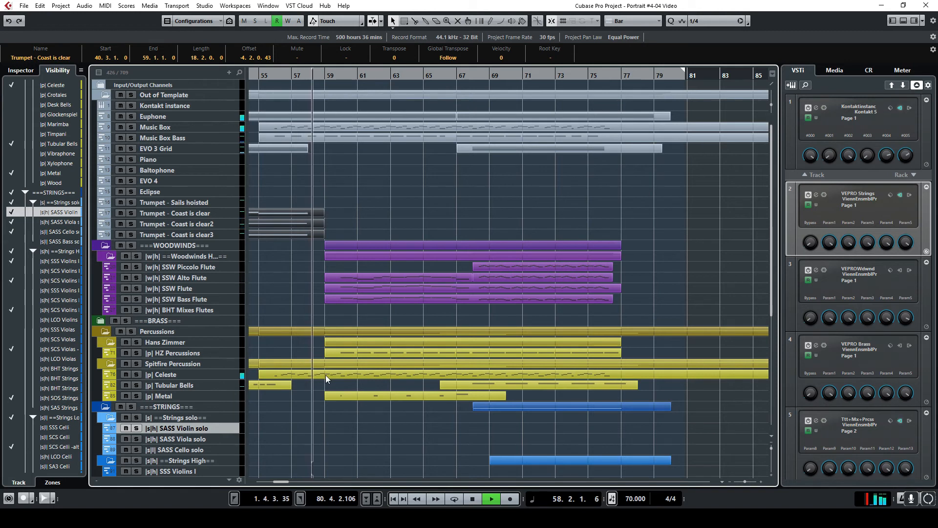
click(473, 500)
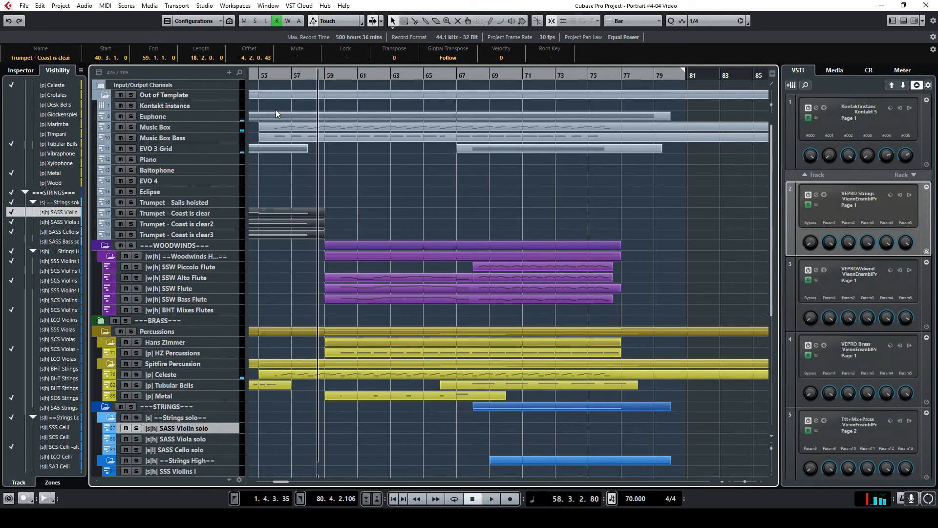
Solo the Celeste track and play it from bar 56.
click(273, 78)
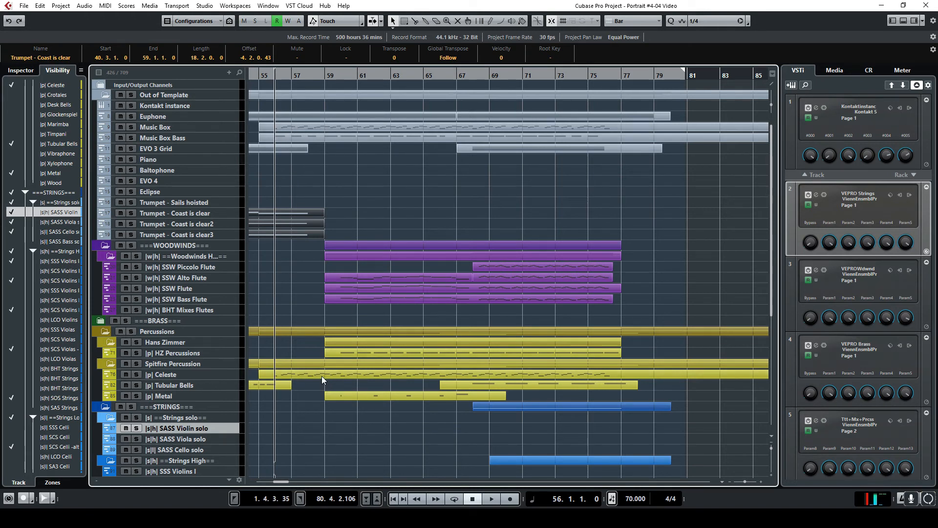
click(137, 374)
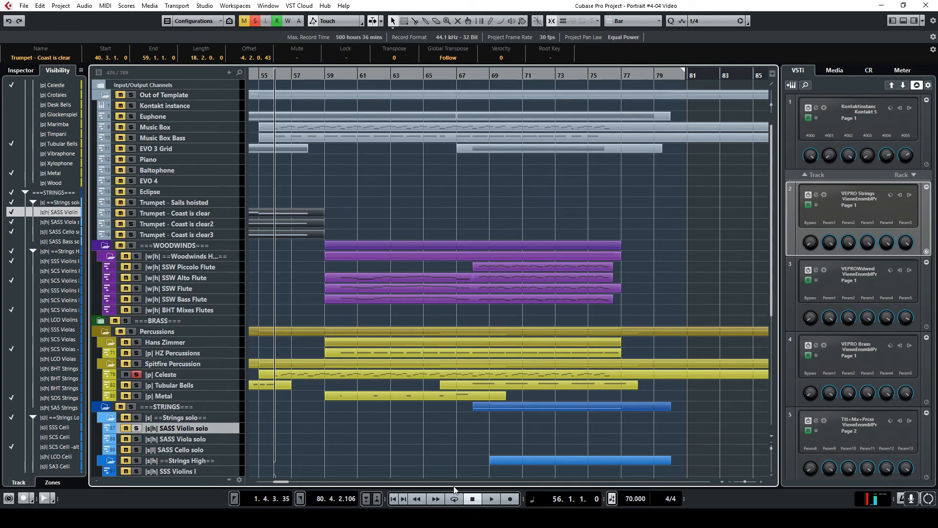
click(492, 499)
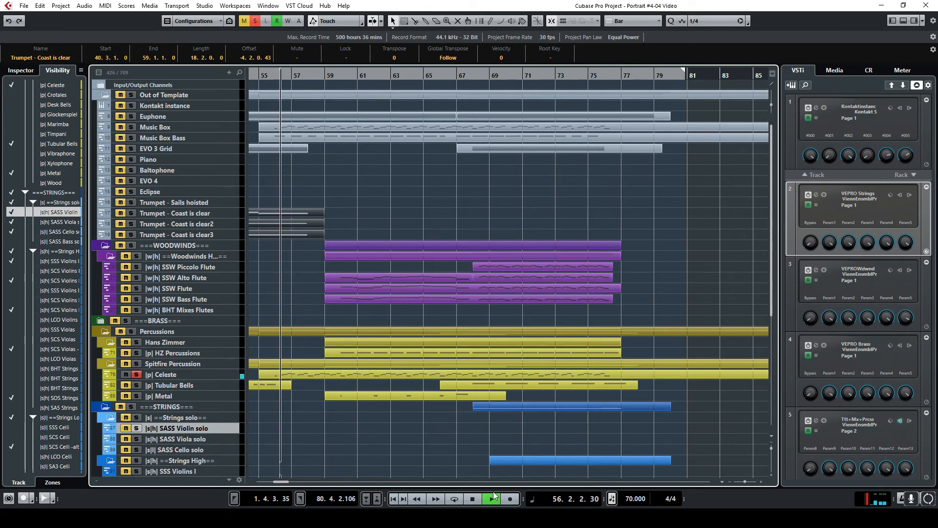
Solo the Music Box alongside the Celeste, clear all solos near bar 59 and play the full arrangement from there.
click(130, 127)
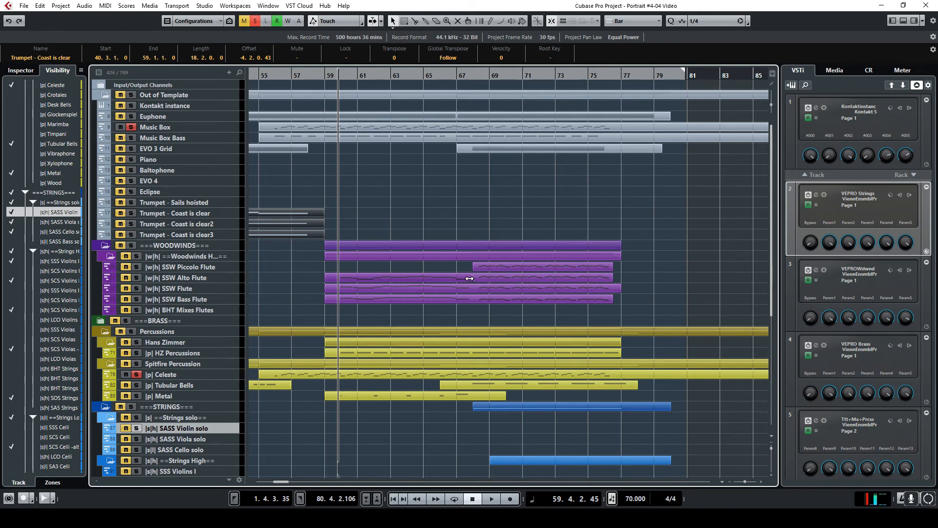
key(ctrl+alt+s)
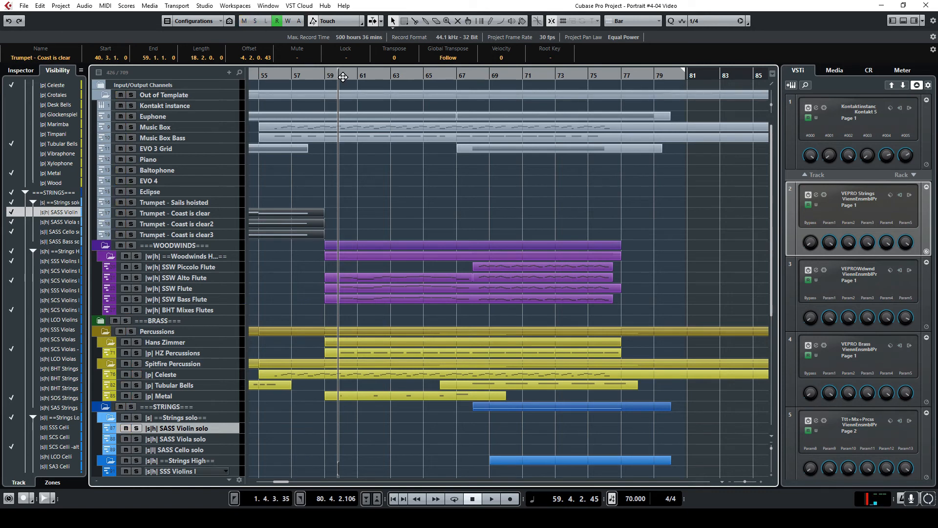
key(space)
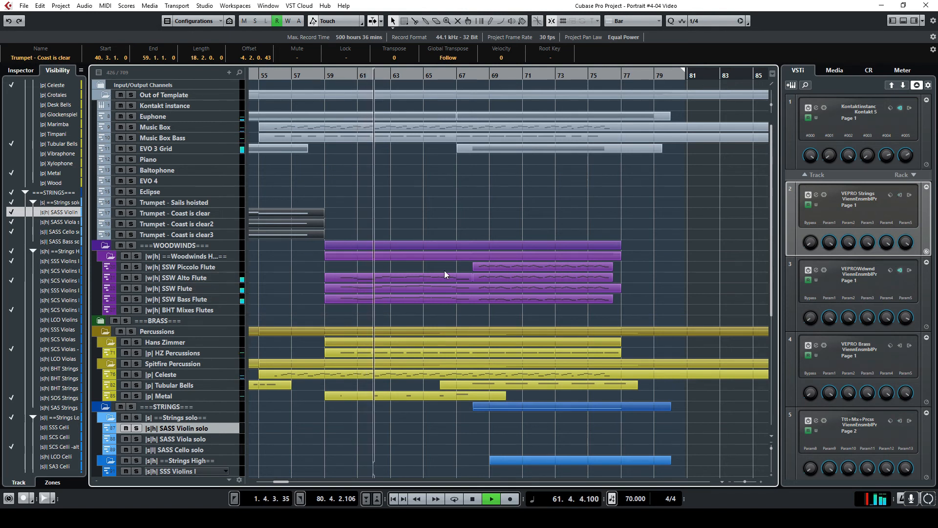
Select the Piccolo, Alto, Flute and Bass Flute parts together and open them in a full-size Key Editor window.
click(382, 280)
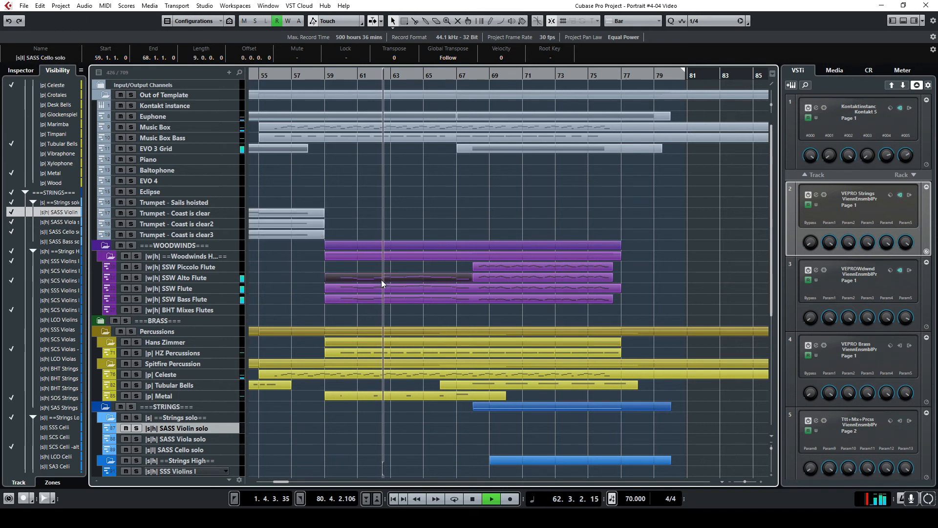
shift+click(379, 288)
shift+click(385, 298)
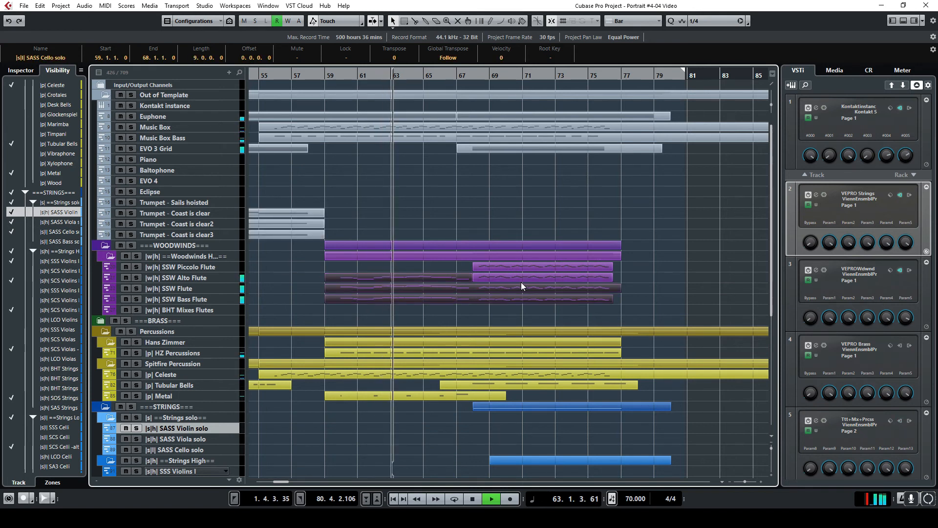
shift+click(519, 277)
shift+click(506, 268)
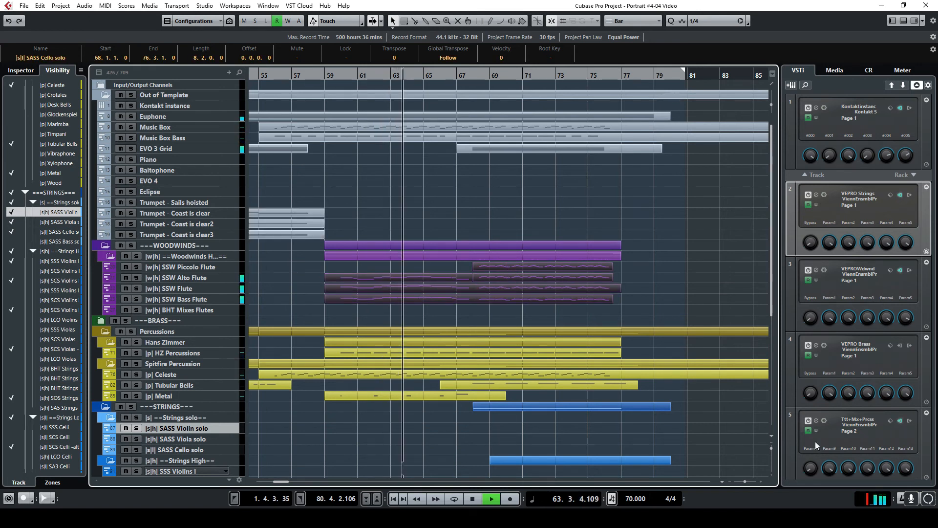
click(903, 22)
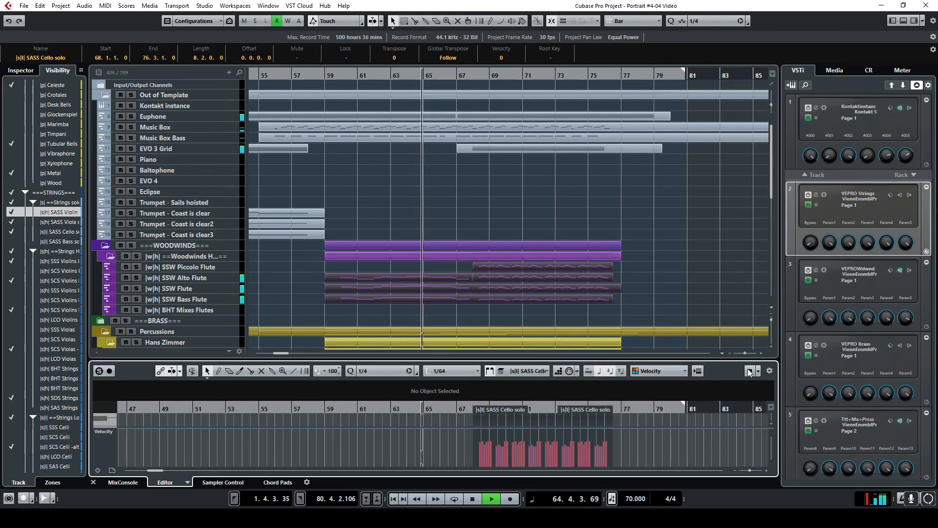
click(749, 372)
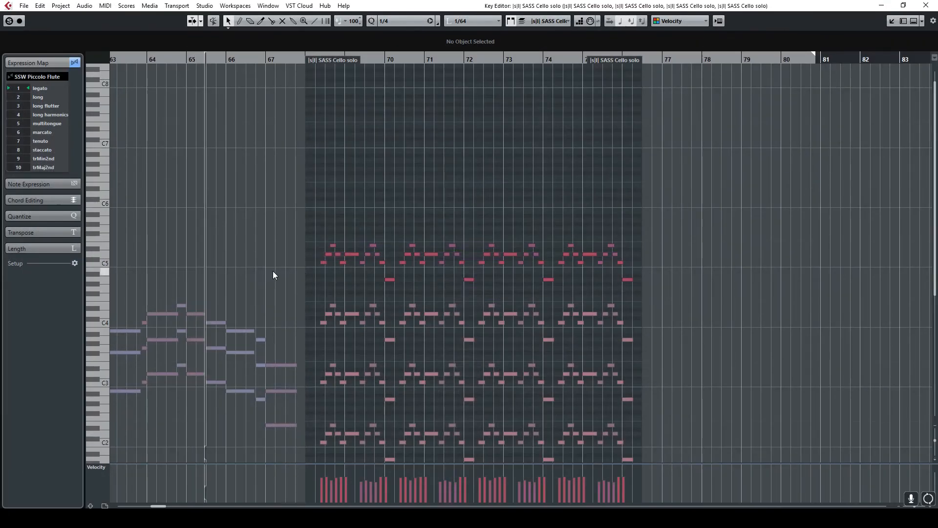
Examine the four flute parts' notes up to bar 76, selecting the flute note at bar 66, and close the Key Editor window.
scroll(272, 275, down, 3)
click(240, 273)
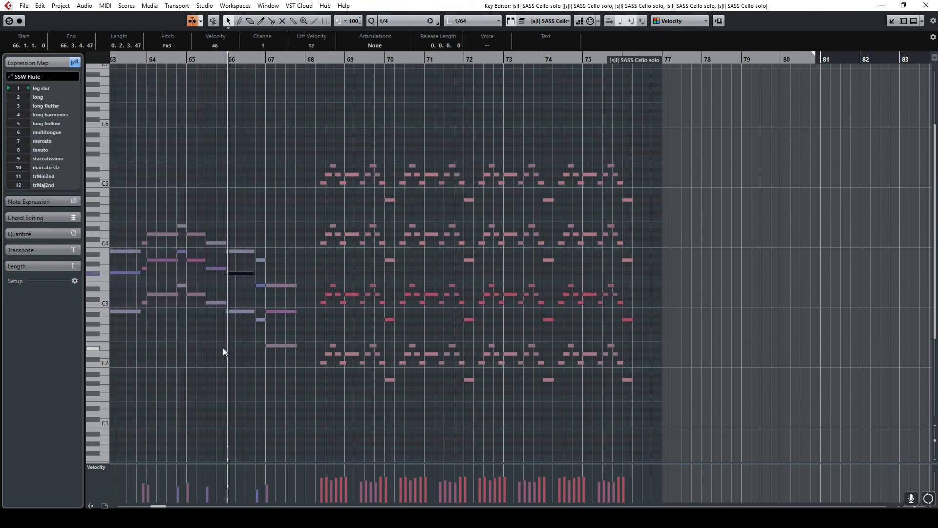
drag(158, 506, 159, 506)
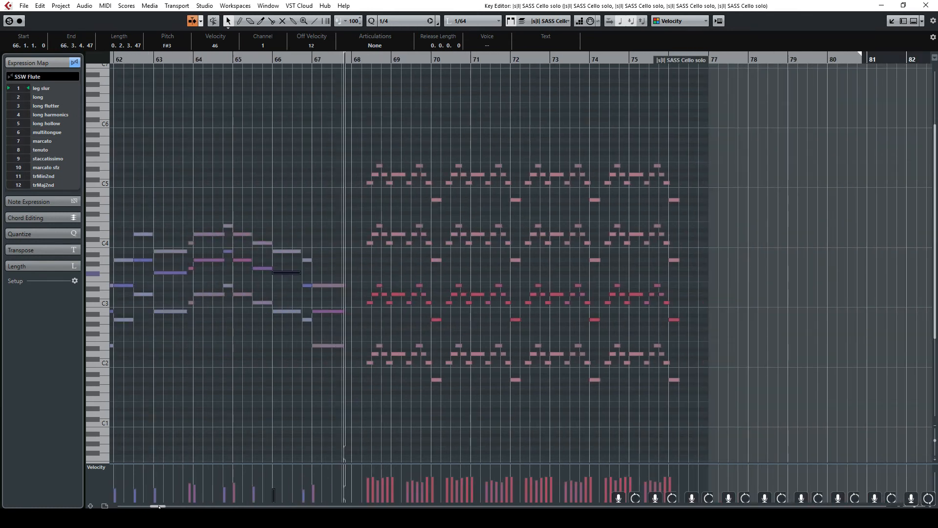
click(924, 11)
Show the used automation of the SSW Piccolo Flute track and deselect all the flute parts.
scroll(228, 160, down, 5)
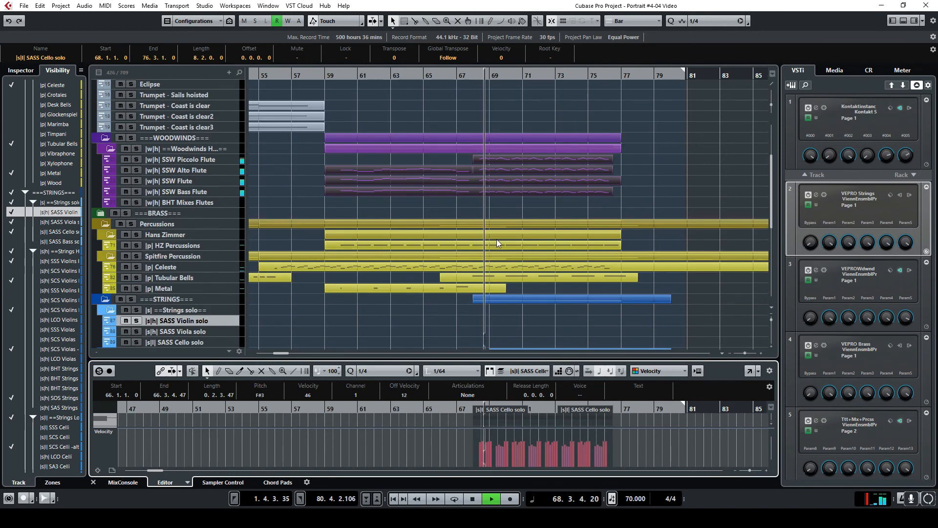
right_click(228, 159)
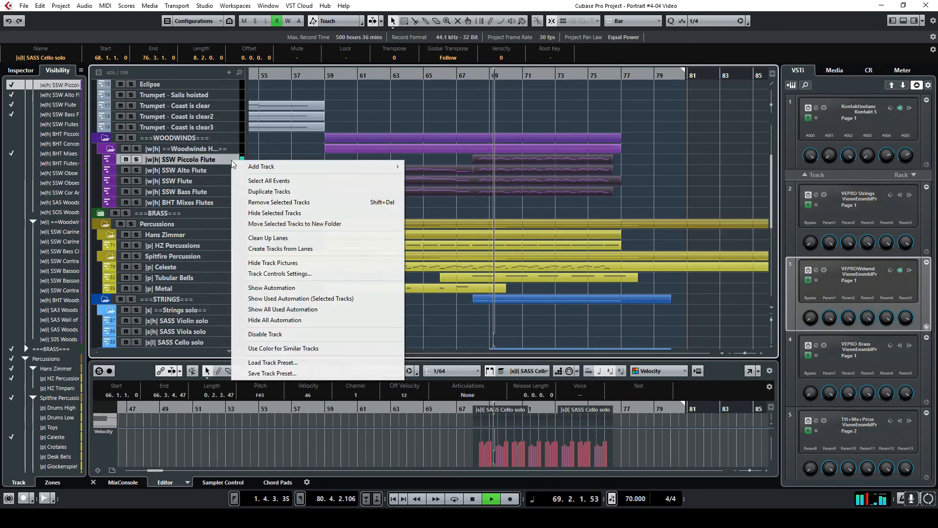
click(293, 298)
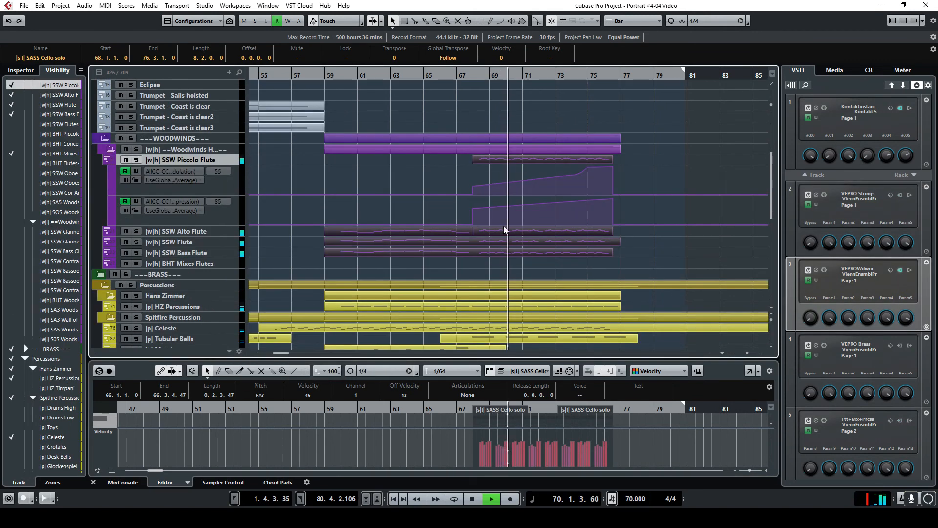
click(638, 179)
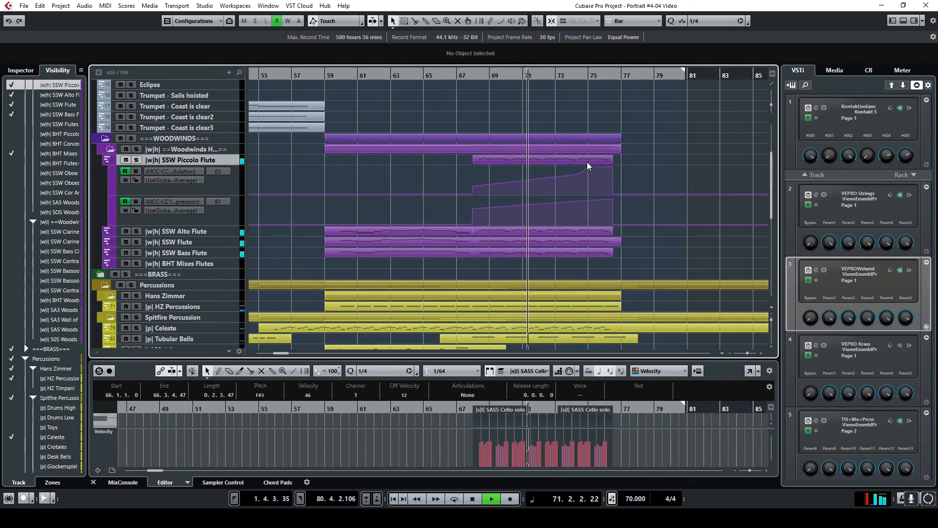
Show the used automation of the SSW Alto Flute and SSW Flute tracks and examine their curves.
right_click(235, 233)
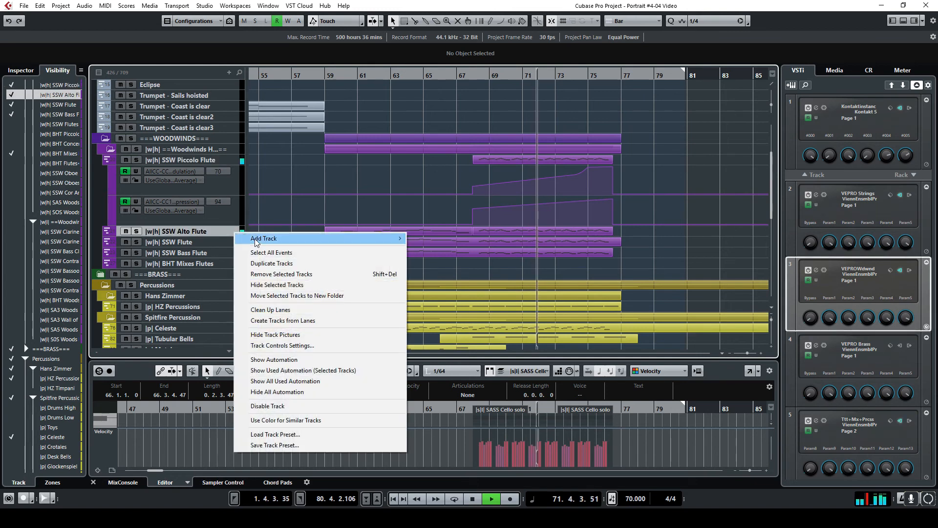
click(298, 370)
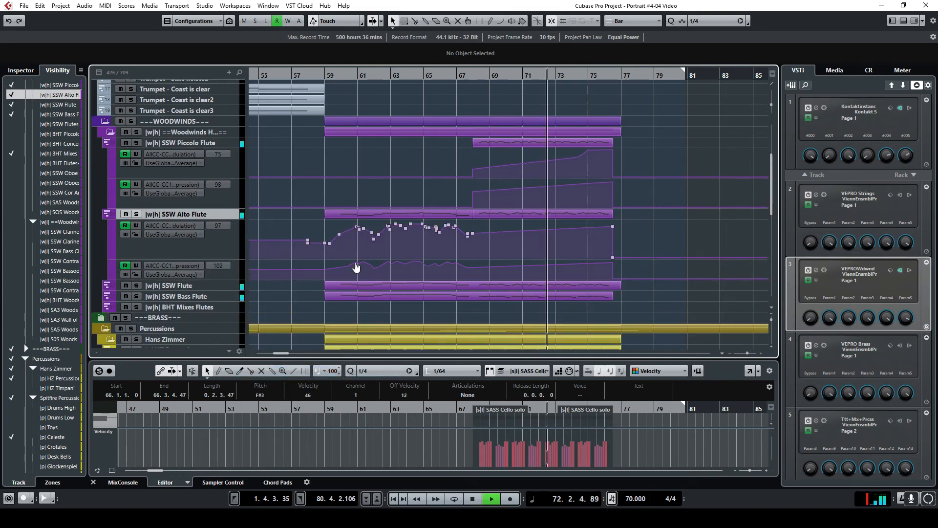
right_click(235, 285)
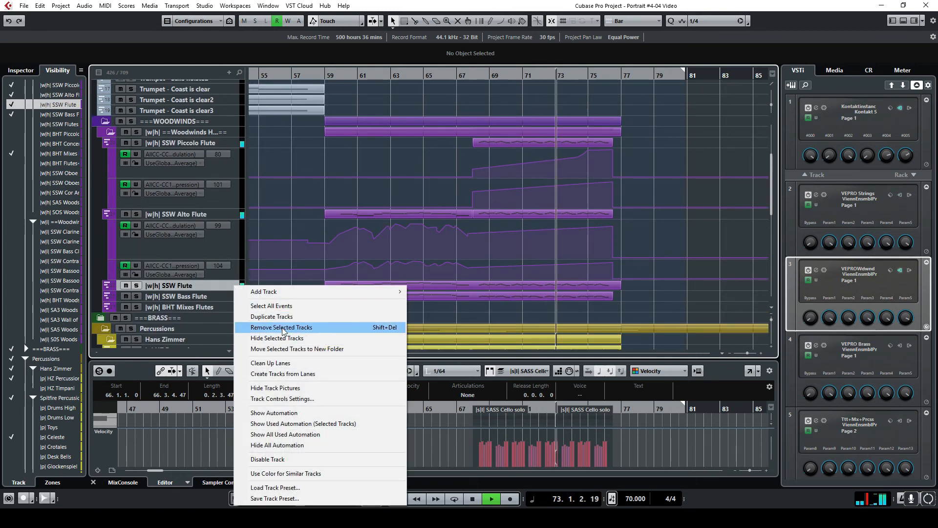
click(327, 423)
scroll(661, 216, up, 2)
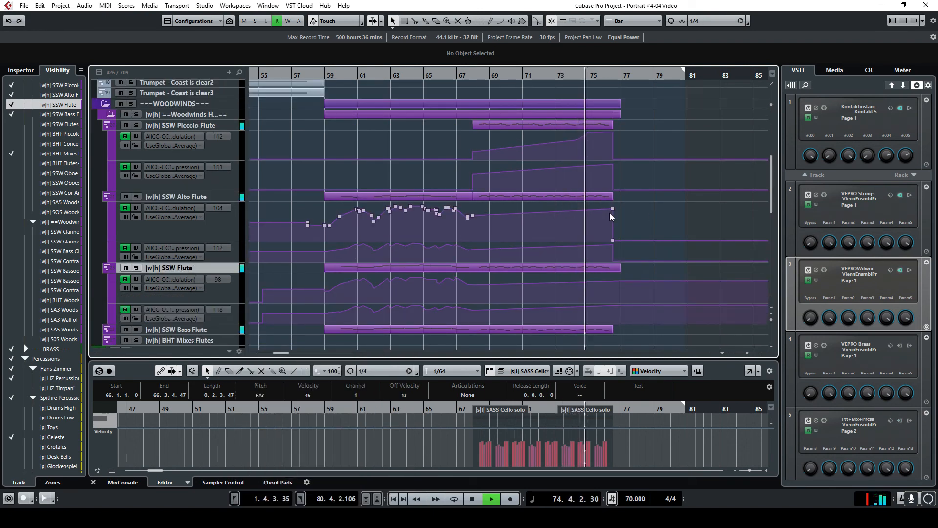
Hide all automation, look over the string and percussion tracks during playback and stop near bar 77.
right_click(234, 126)
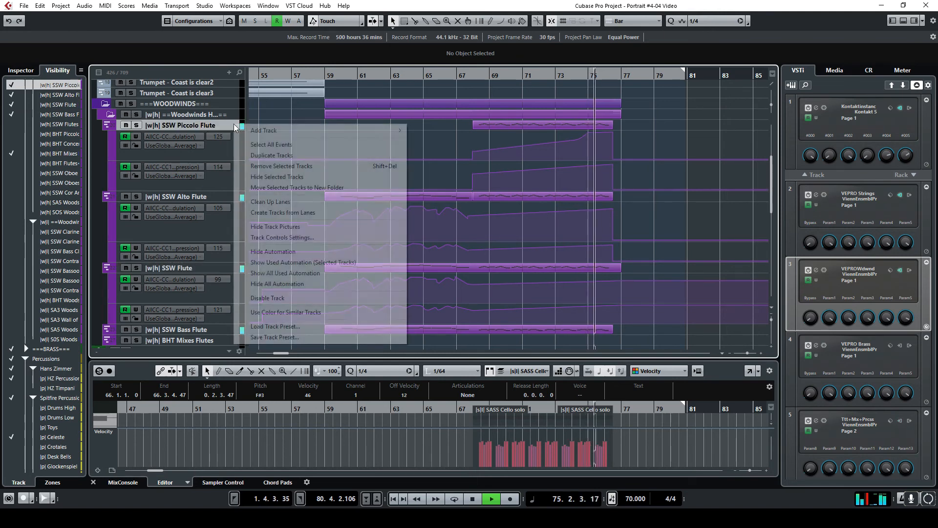
click(315, 284)
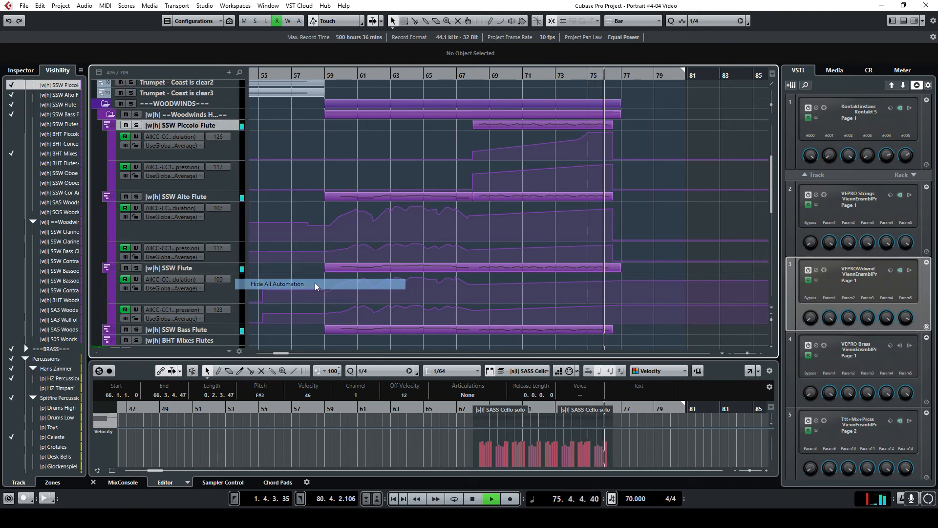
scroll(616, 244, down, 5)
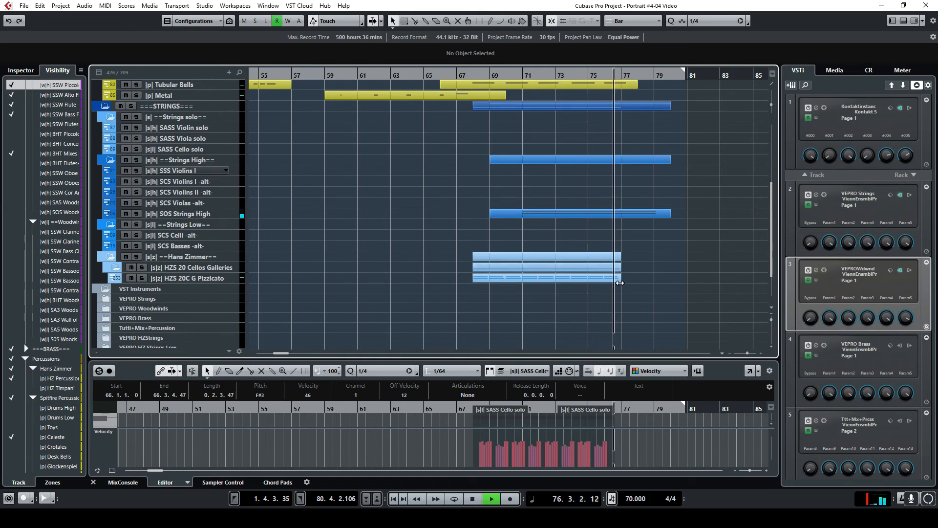
scroll(534, 221, up, 5)
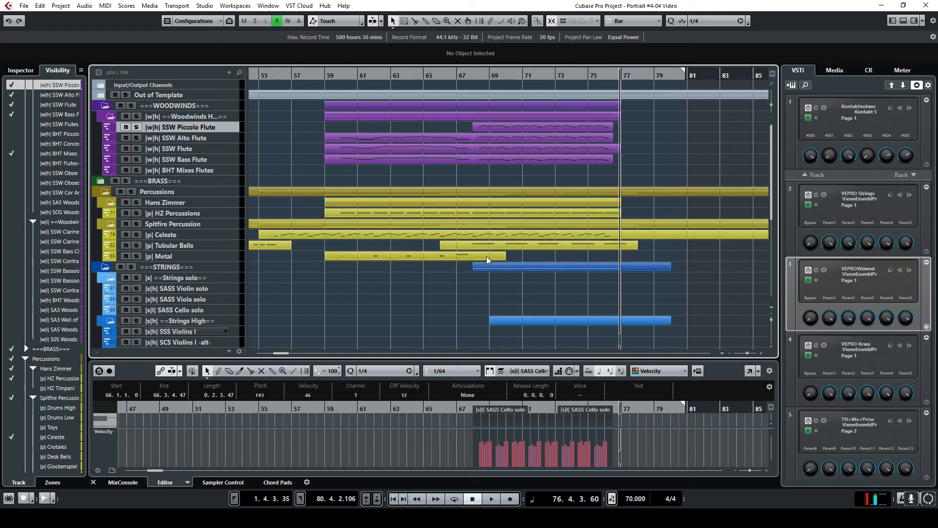
Solo the Tubular Bells track, play it from bar 68 and stop near bar 69.
click(138, 246)
click(470, 75)
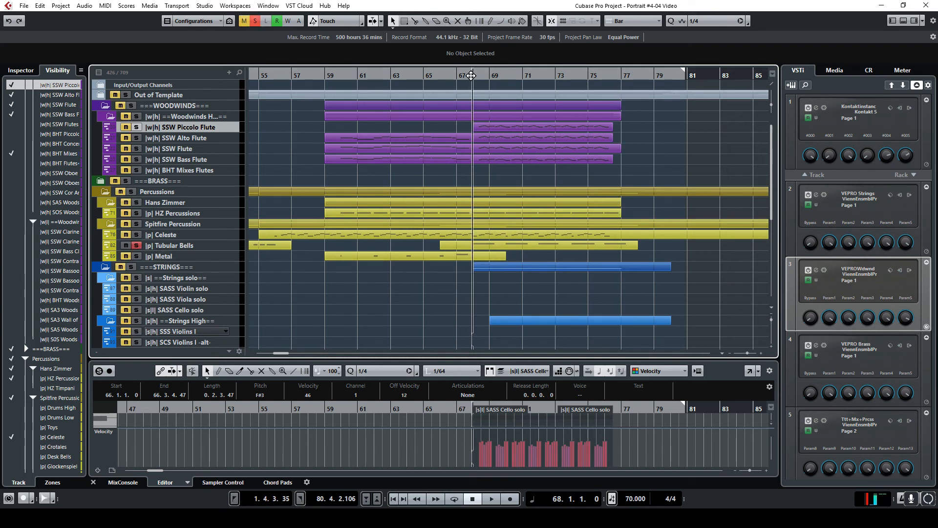
click(500, 500)
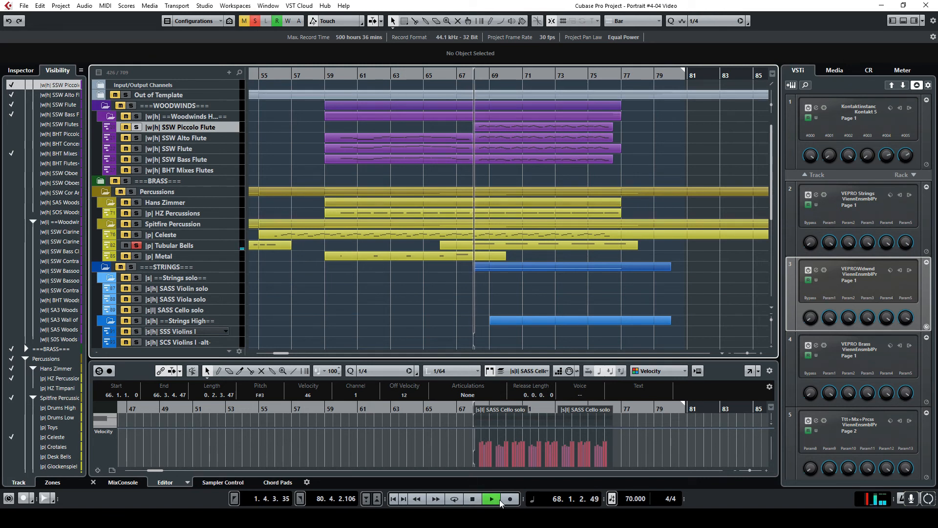
click(474, 499)
Add the HZS 20C G Pizzicato track to the soloed Tubular Bells and play both from bar 68.
scroll(459, 319, down, 5)
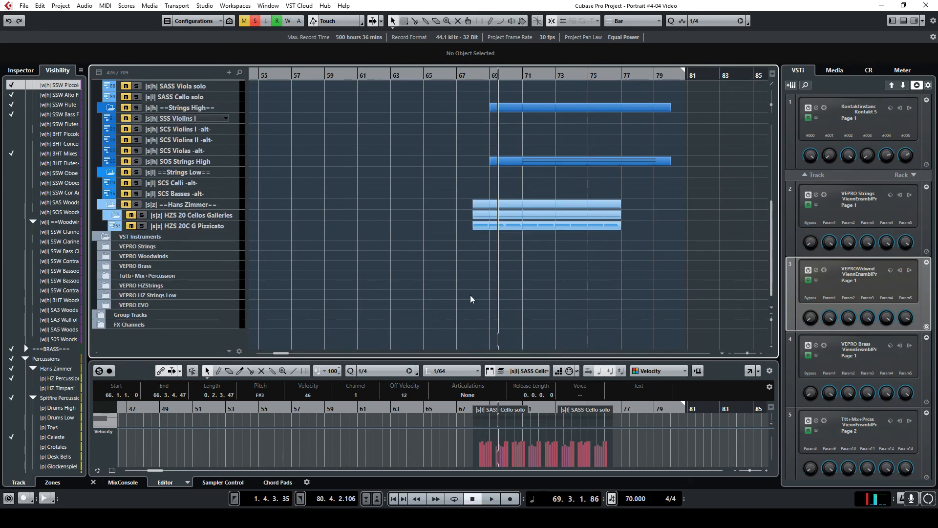
double_click(472, 75)
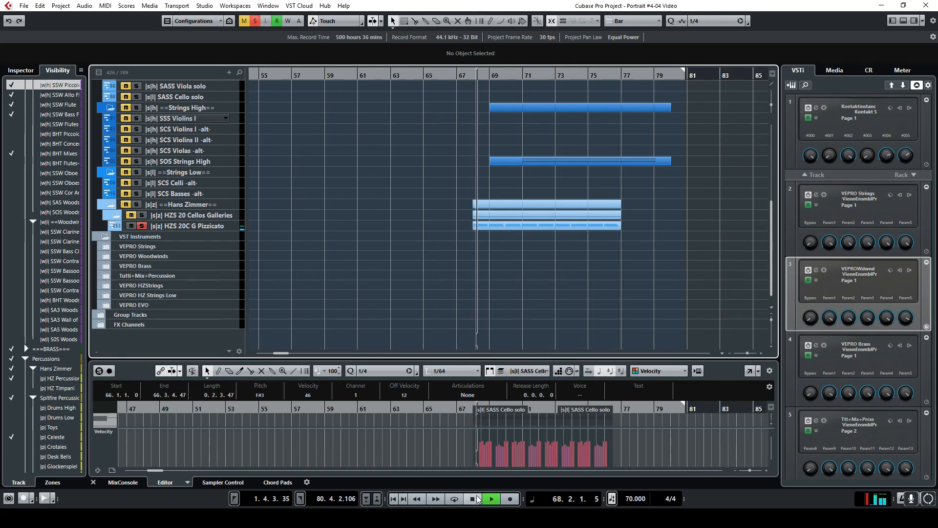
scroll(488, 263, up, 5)
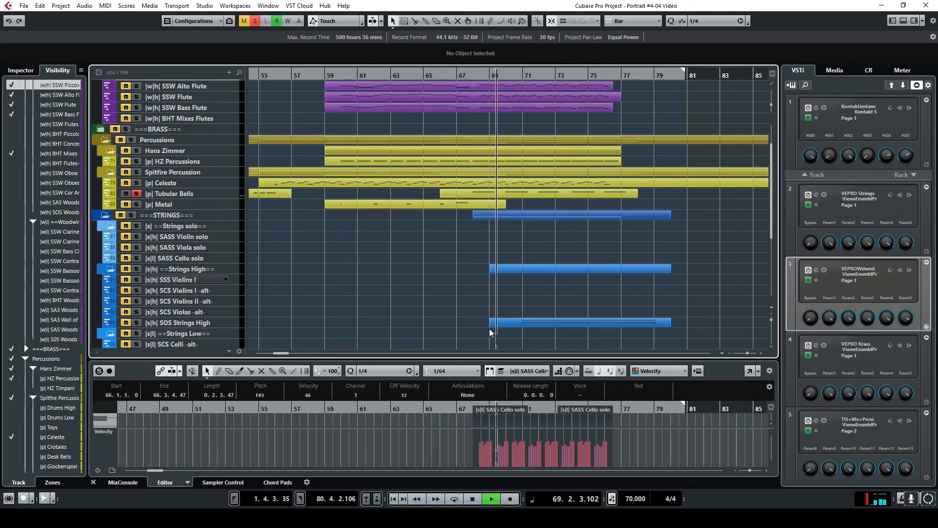
scroll(141, 325, up, 2)
scroll(429, 260, down, 7)
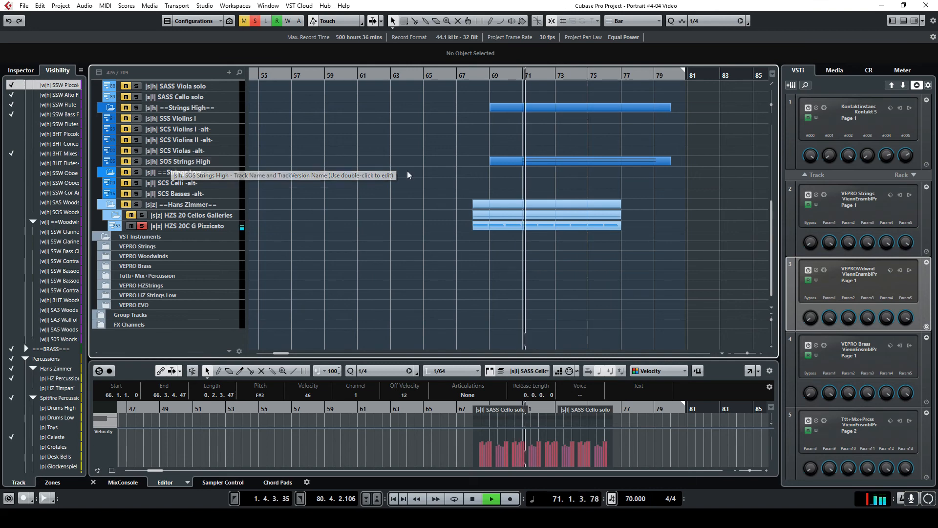
Add the SOS Strings High track to the soloed tracks and show its used automation during playback.
click(137, 161)
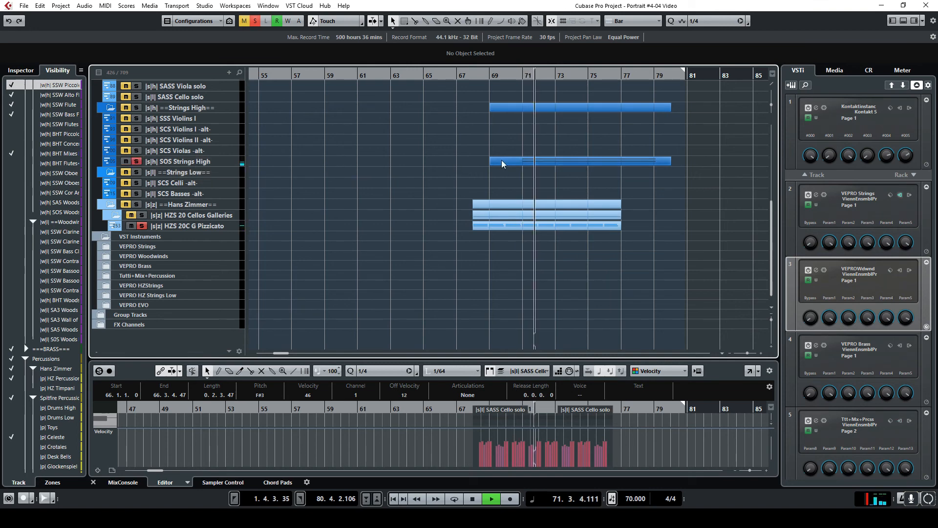
right_click(231, 162)
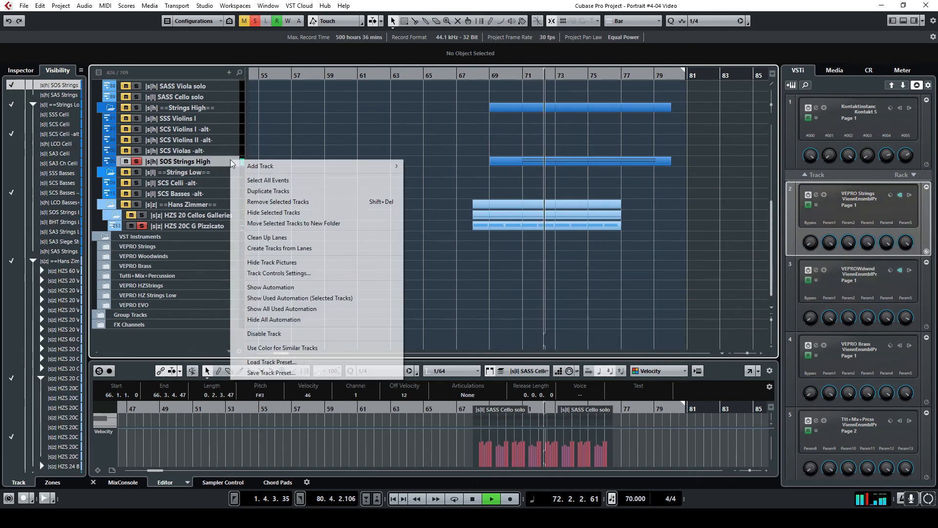
click(294, 298)
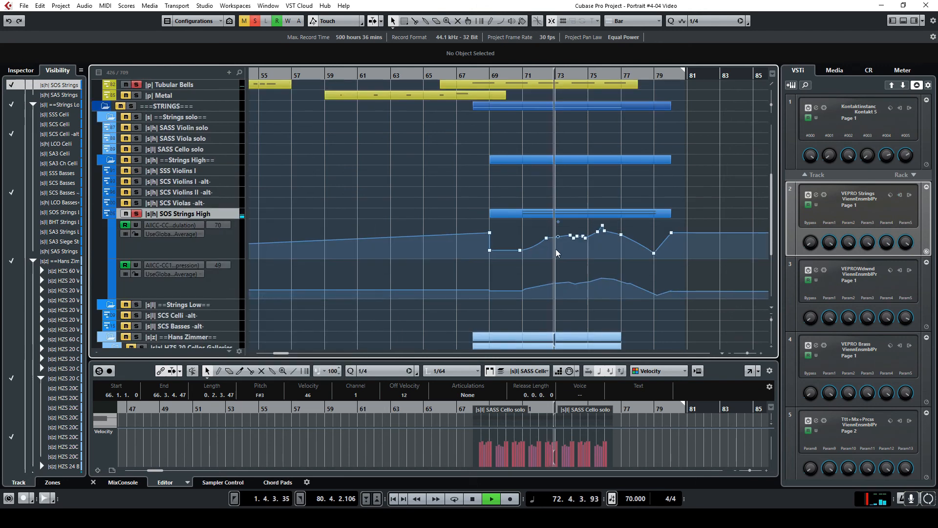
Clear all solos, hear the full arrangement and stop playback near bar 76.
scroll(578, 238, up, 5)
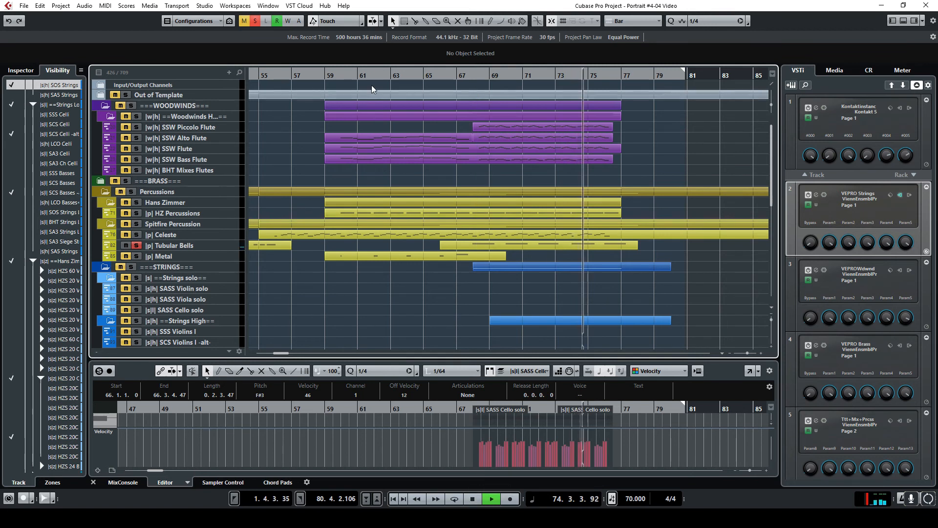
click(254, 21)
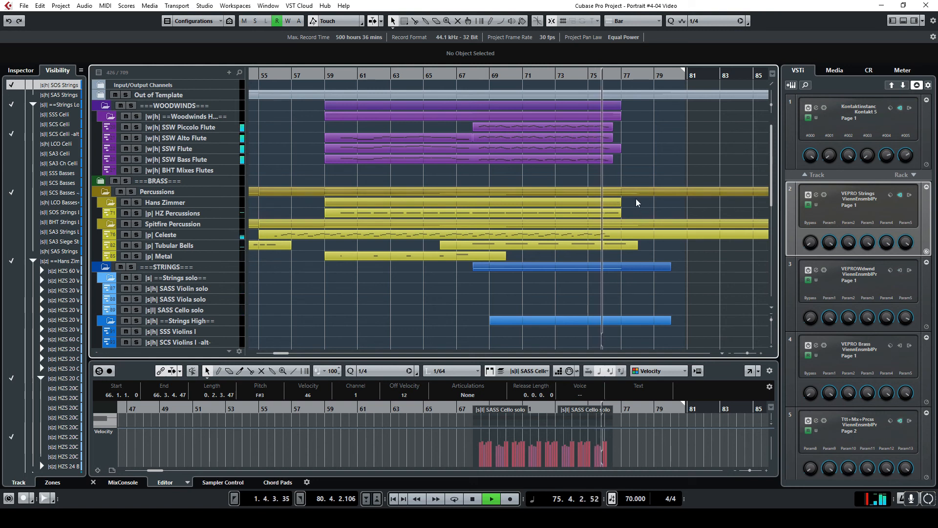
key(space)
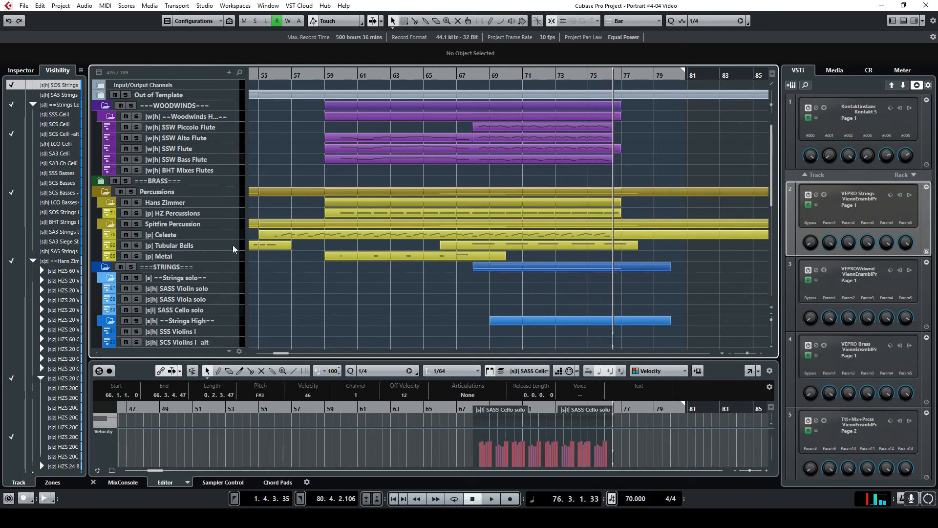
Solo the HZ Percussions track, play it from bar 60, and examine its notes in the Key Editor.
click(340, 74)
click(136, 215)
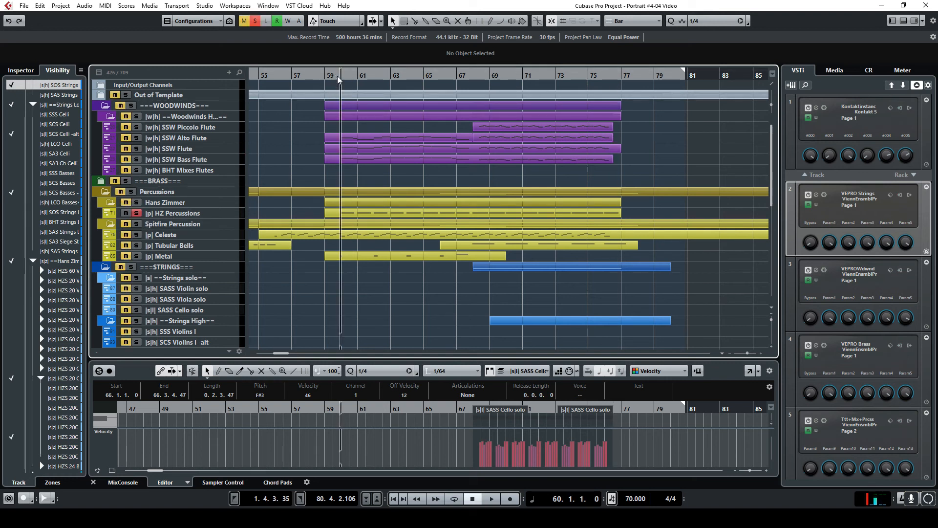
key(space)
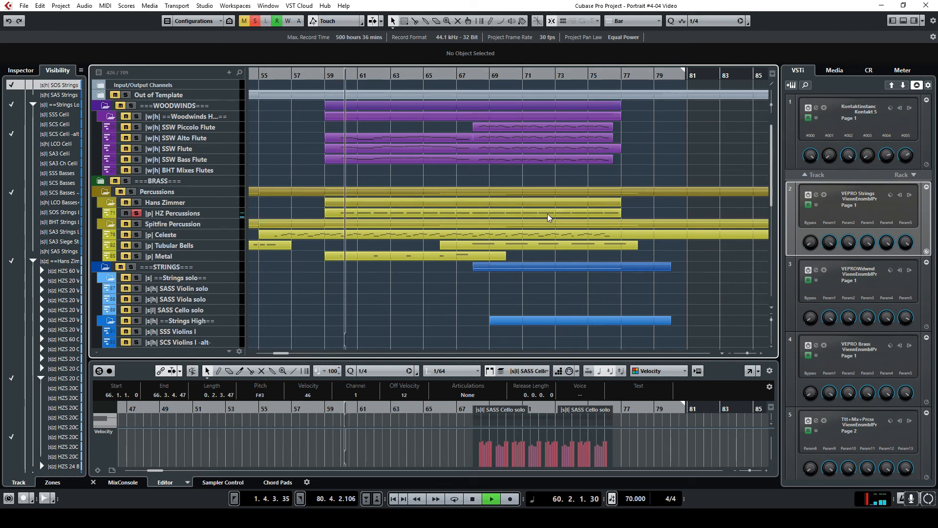
double_click(548, 218)
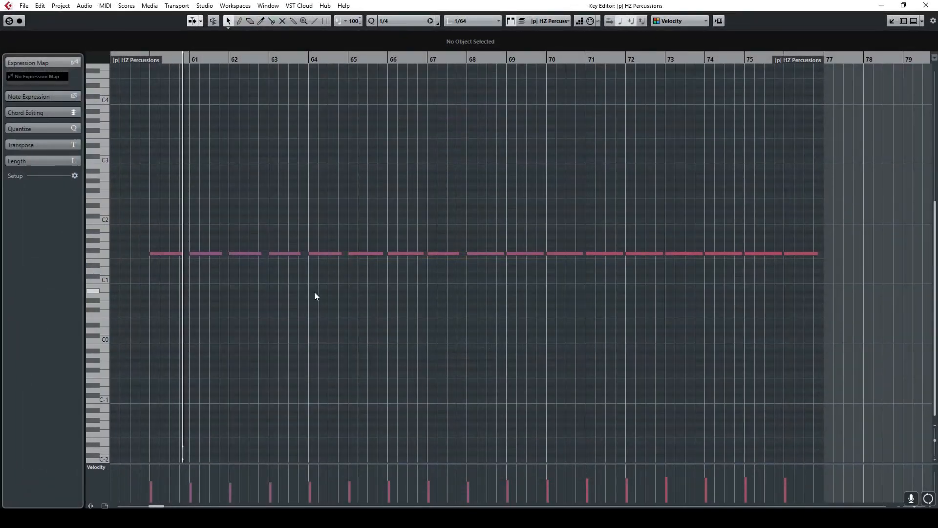
click(925, 6)
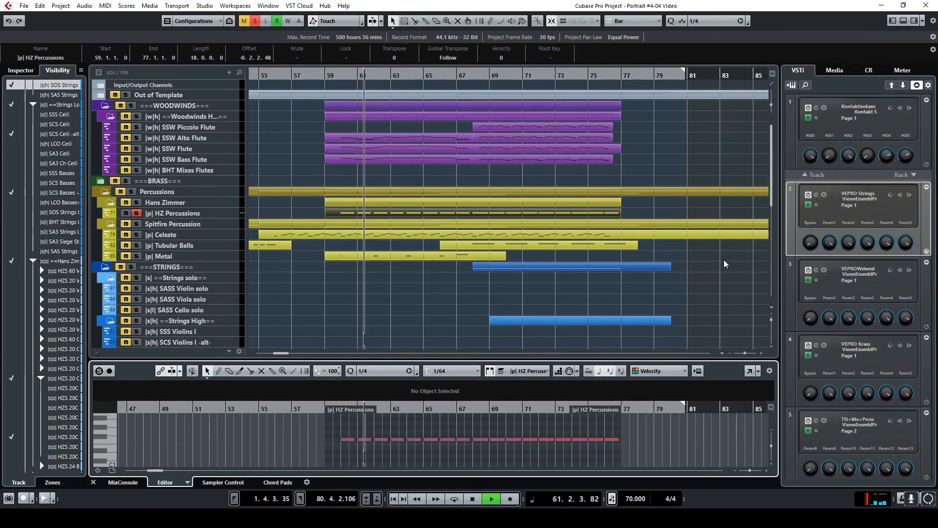
Enlarge the lower editor to show the HZ Percussions velocities, stopping playback near bar 64 and shrinking the editor again.
click(98, 470)
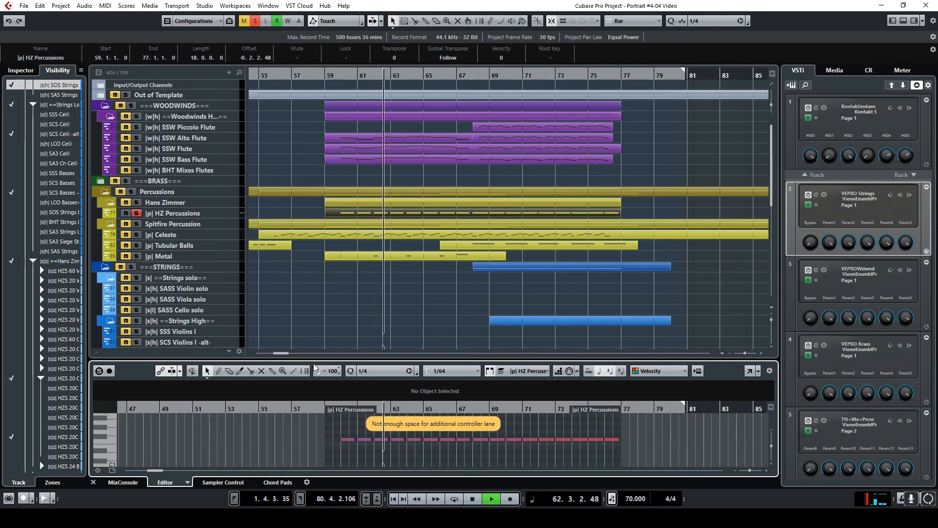
drag(314, 359, 314, 310)
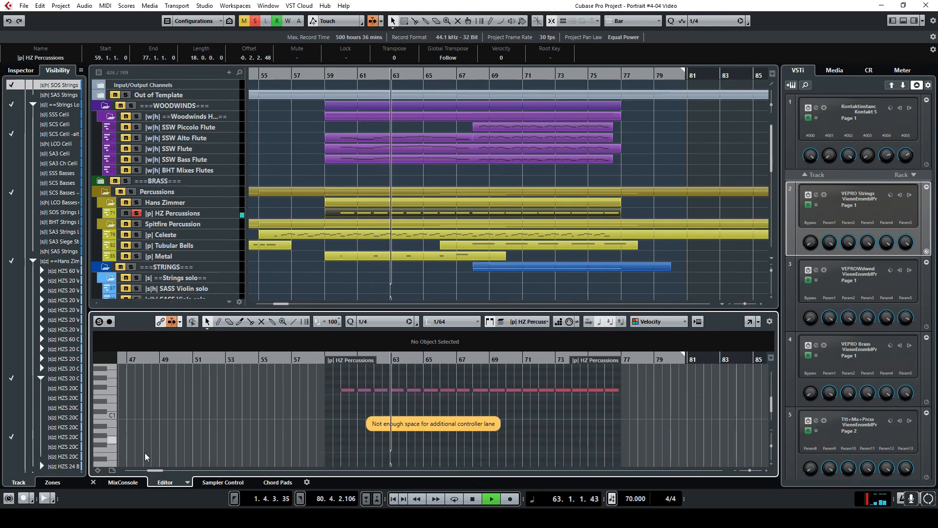
click(98, 470)
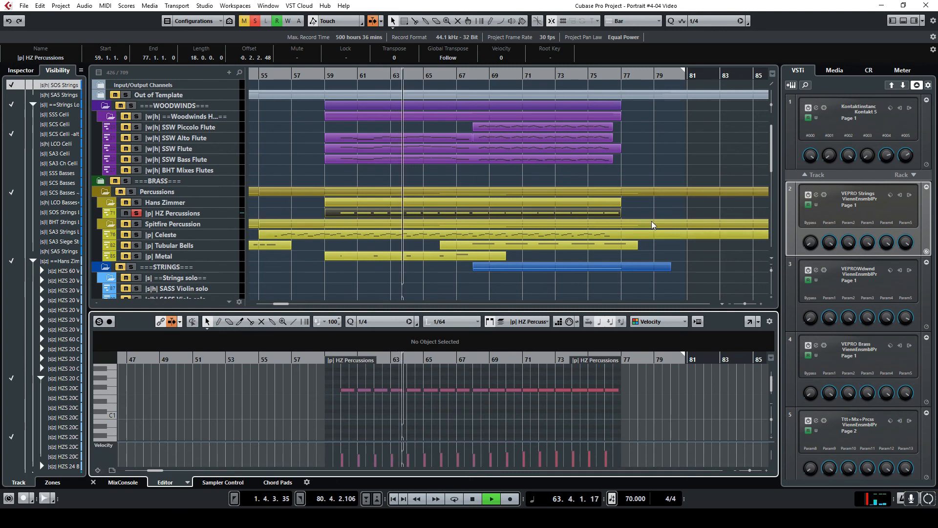
key(space)
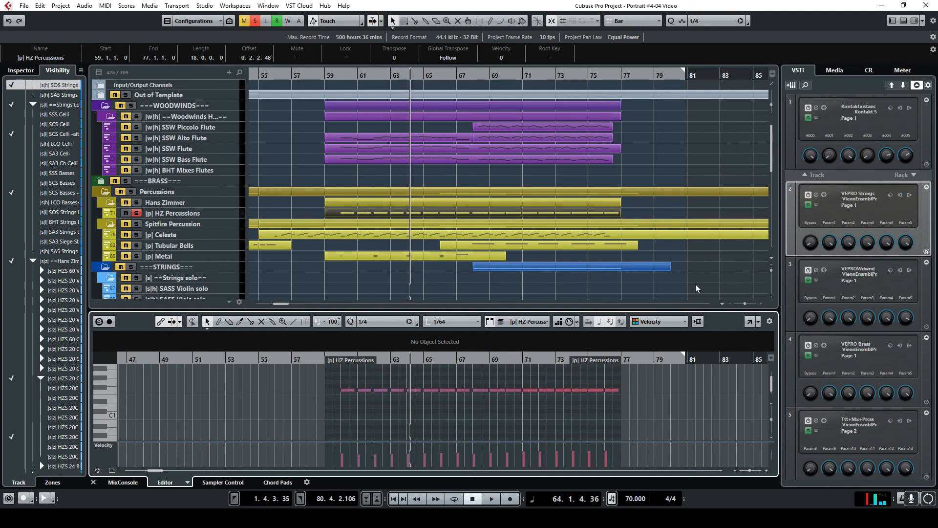
drag(705, 309, 705, 389)
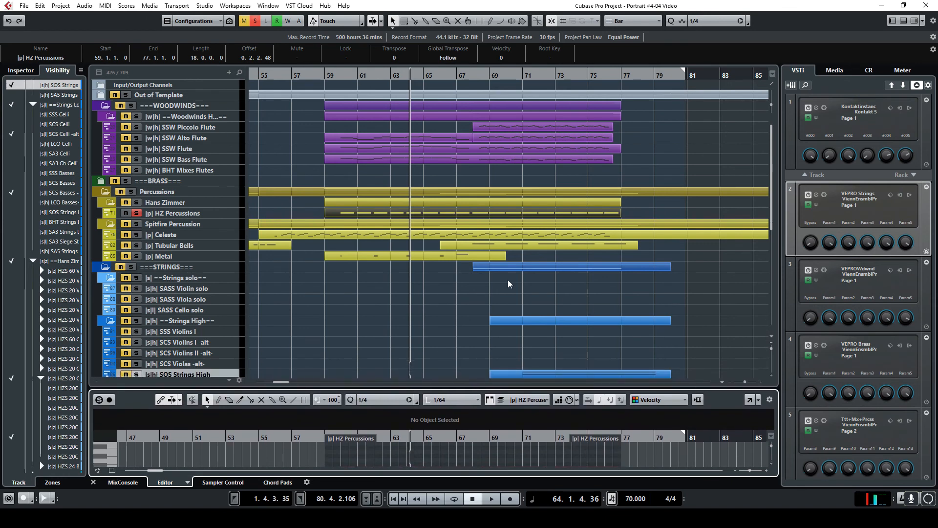
Clear all solos and open the MixConsole full size at the group, FX and Stereo Out channels.
click(256, 21)
click(204, 6)
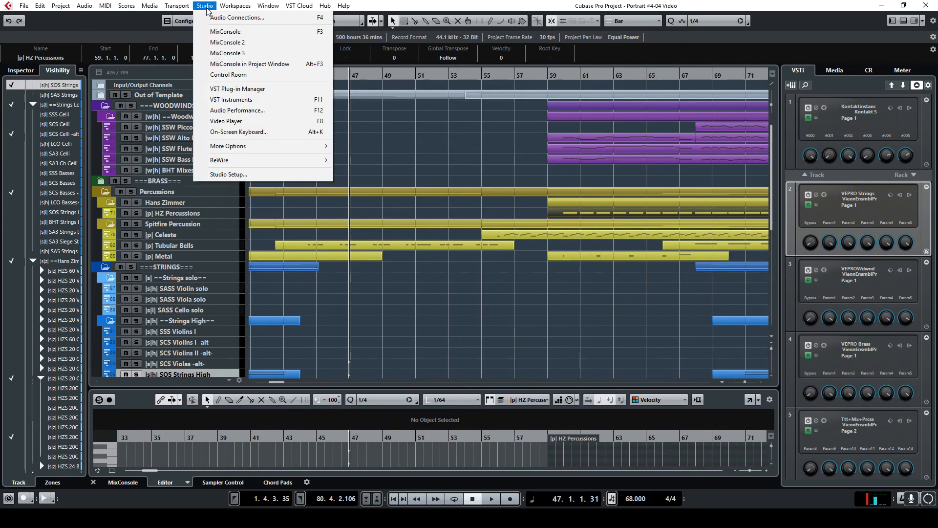
click(219, 31)
drag(937, 100, 458, 96)
double_click(458, 96)
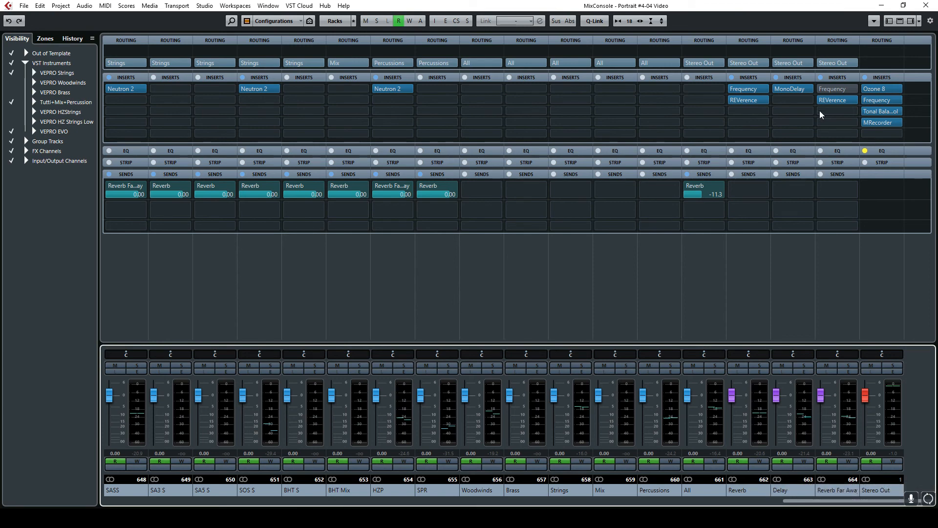
Examine the REVerence insert settings on the Reverb Far Away channel and on the Reverb channel.
click(834, 100)
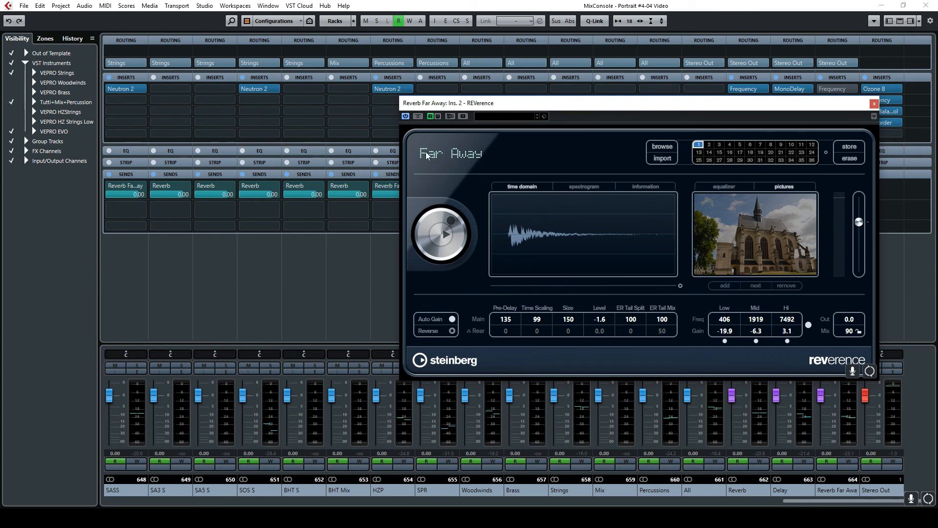
click(875, 104)
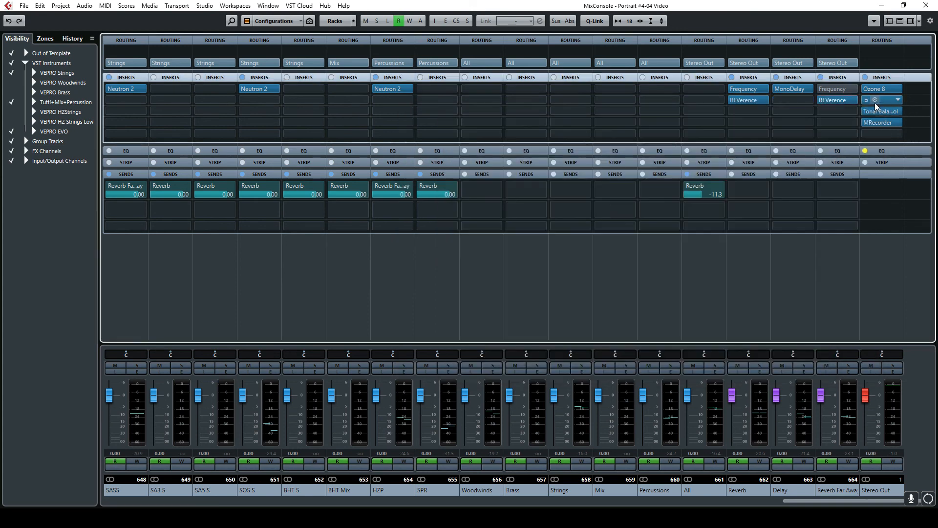
click(742, 99)
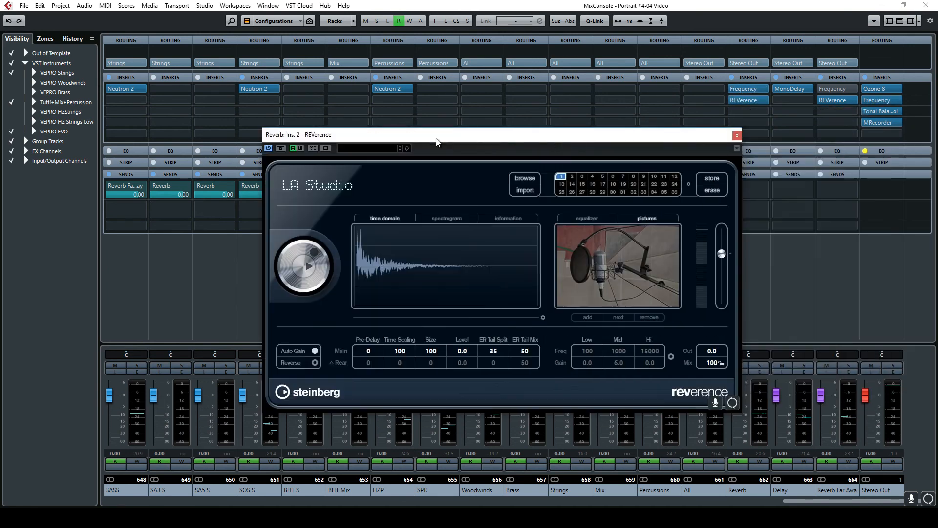
drag(436, 140, 492, 124)
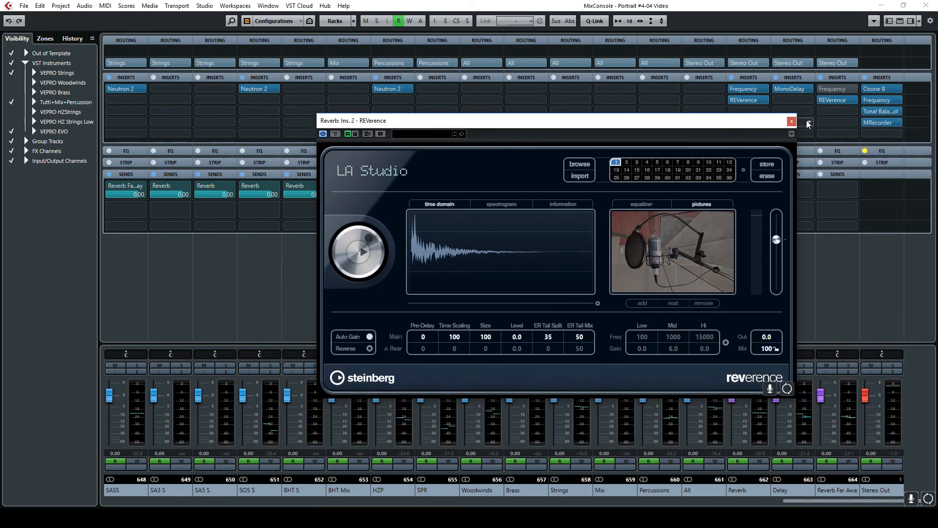
click(791, 121)
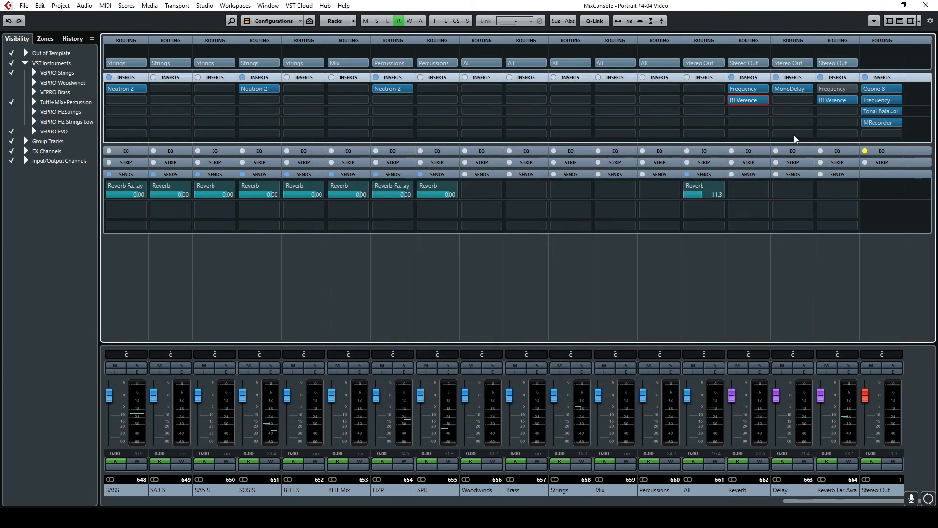
Solo the Music Box channel during playback and compare its sends with the Reverb and Delay channels.
drag(824, 504, 139, 503)
click(228, 365)
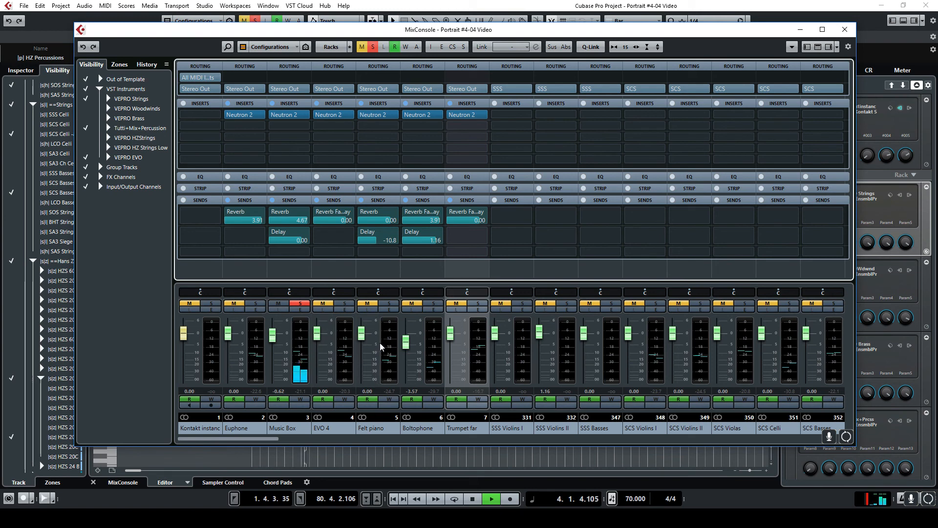
click(447, 438)
drag(446, 436, 917, 426)
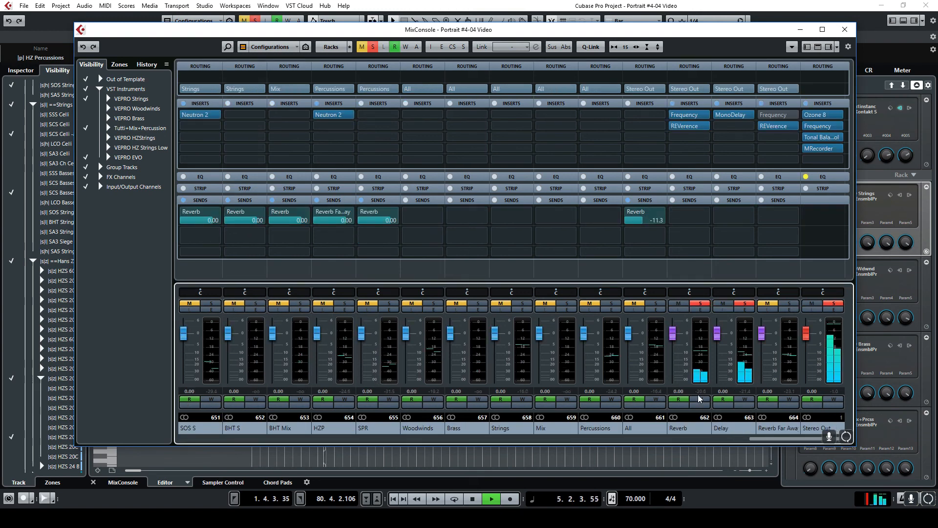
click(484, 438)
drag(484, 438, 198, 437)
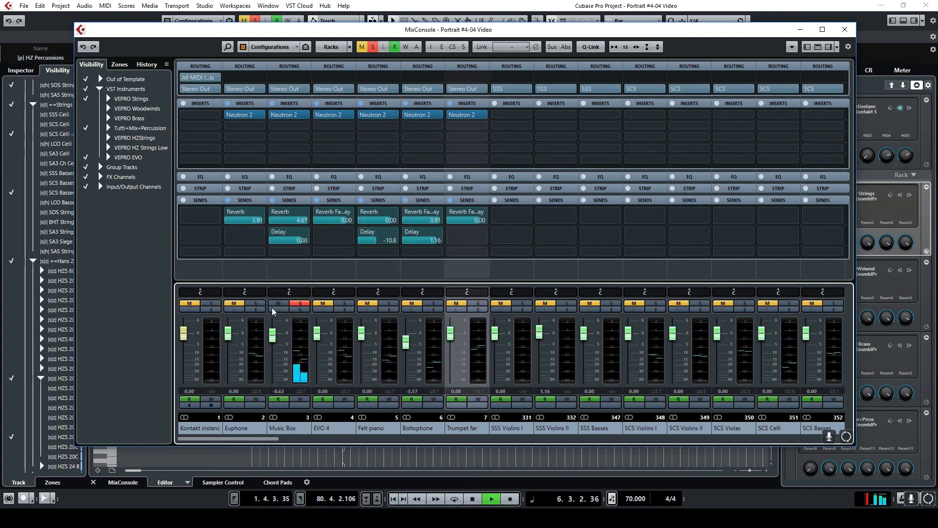
Solo EVO 4 in place of Music Box and check the Reverb Far Away channel it feeds.
click(344, 303)
click(304, 304)
click(280, 304)
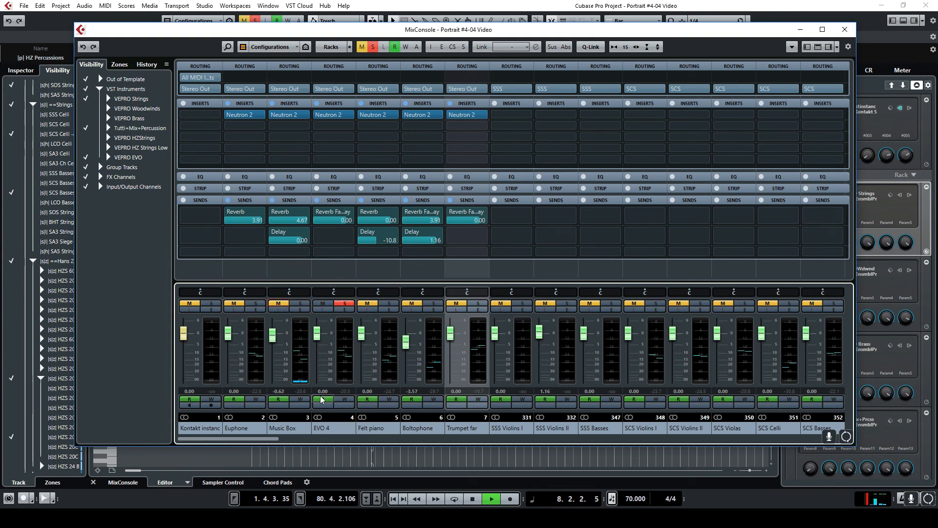
drag(276, 438, 860, 415)
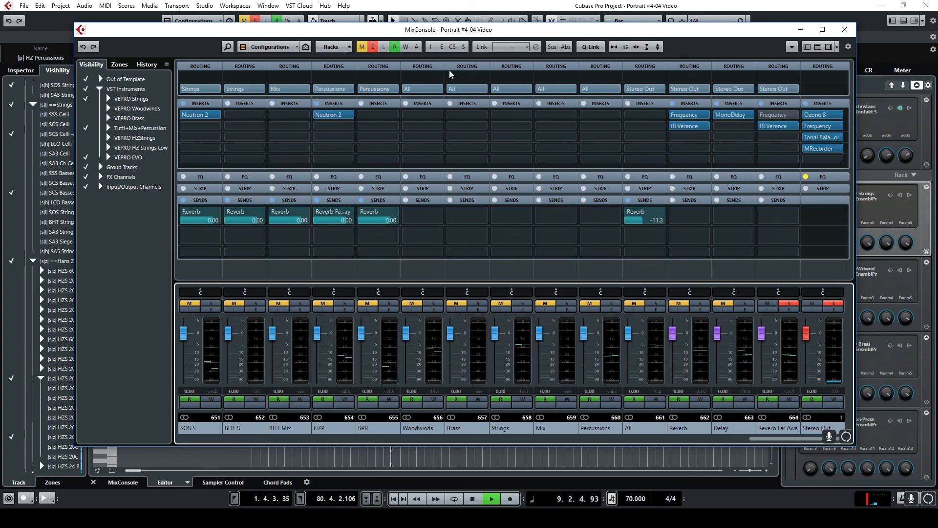
Clear all solos, solo the Reverb Far Away channel, and review which instrument and group channels feed it.
click(376, 47)
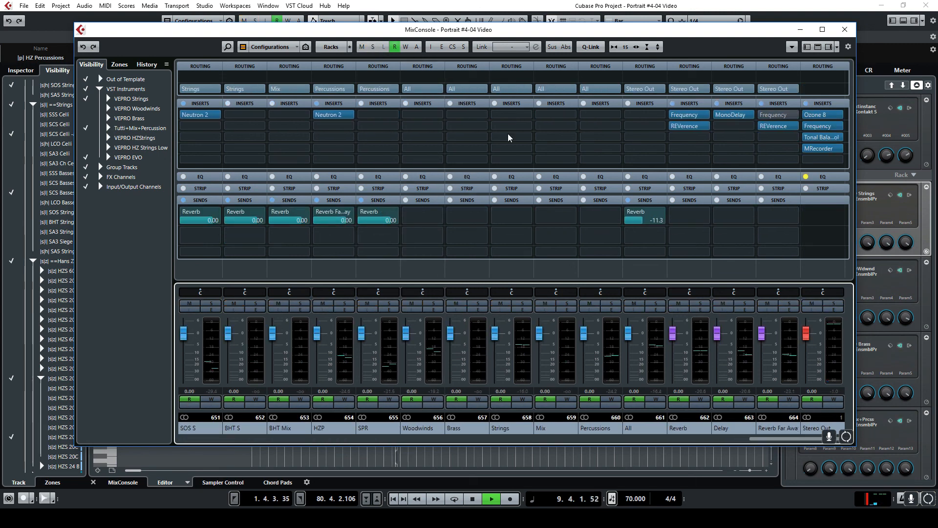
click(790, 304)
drag(821, 438, 737, 444)
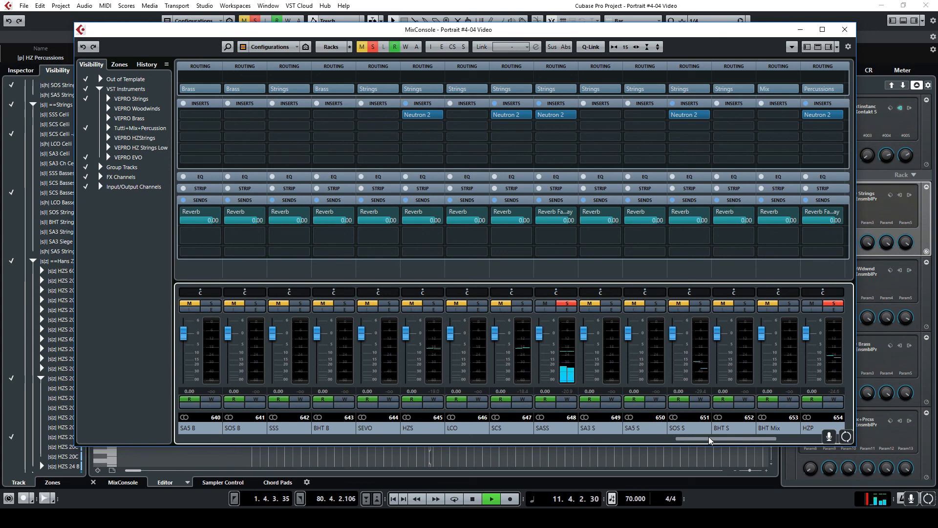
drag(711, 439, 225, 439)
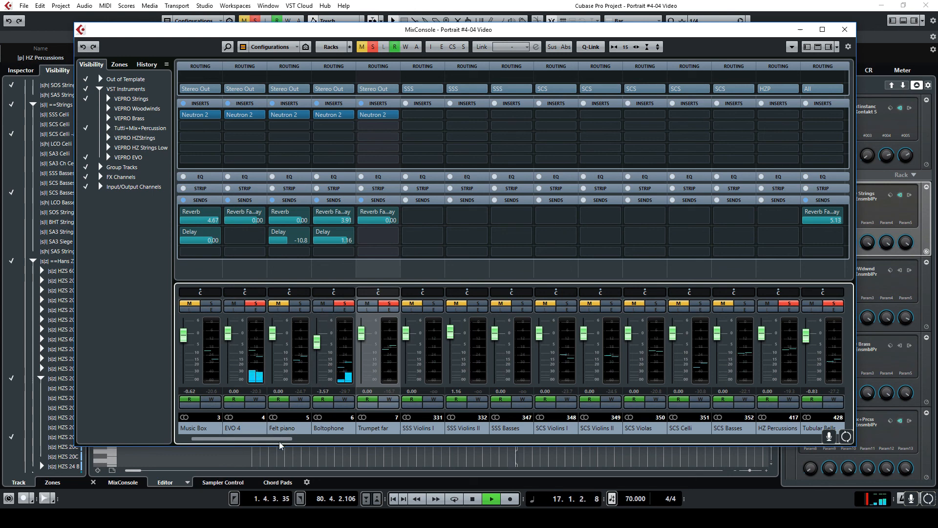
drag(254, 439, 826, 438)
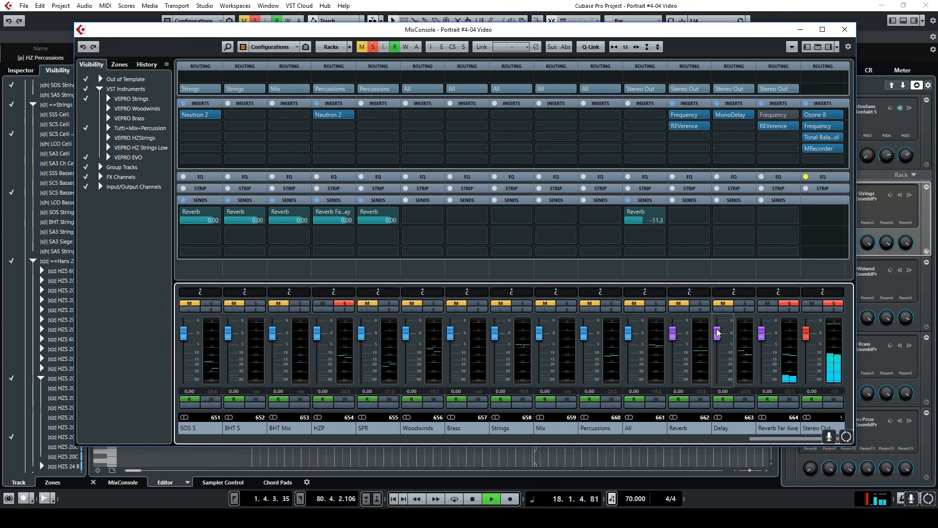
Solo the Reverb channel in place of Reverb Far Away, review the channels feeding it, and clear all solos.
click(784, 303)
click(694, 306)
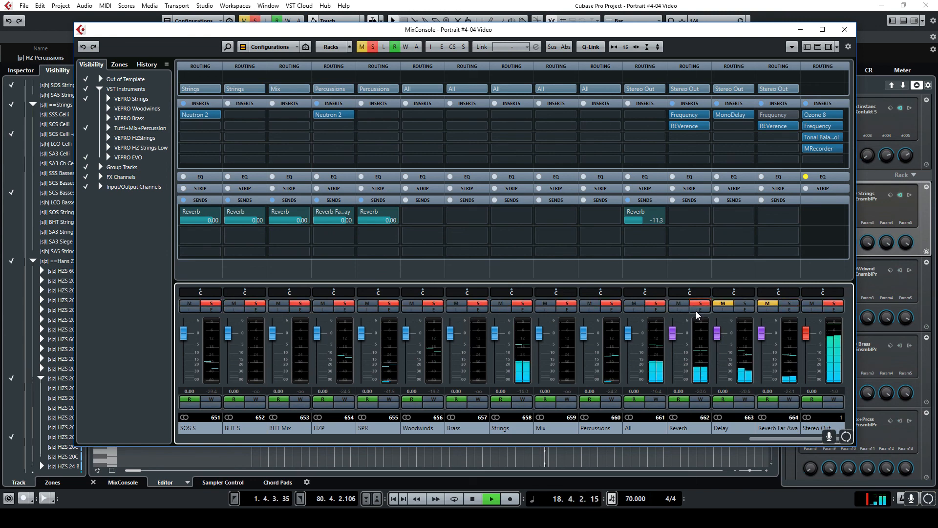
drag(771, 439, 202, 438)
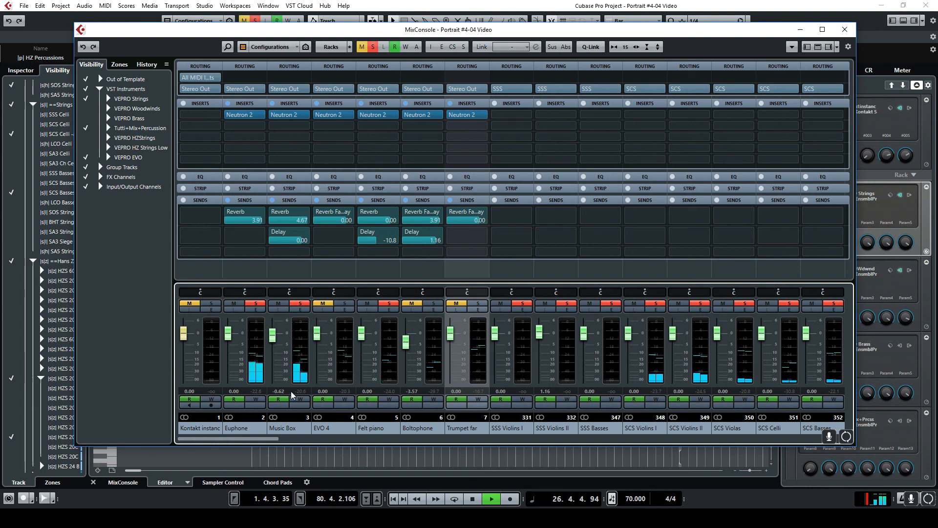
drag(272, 441, 842, 428)
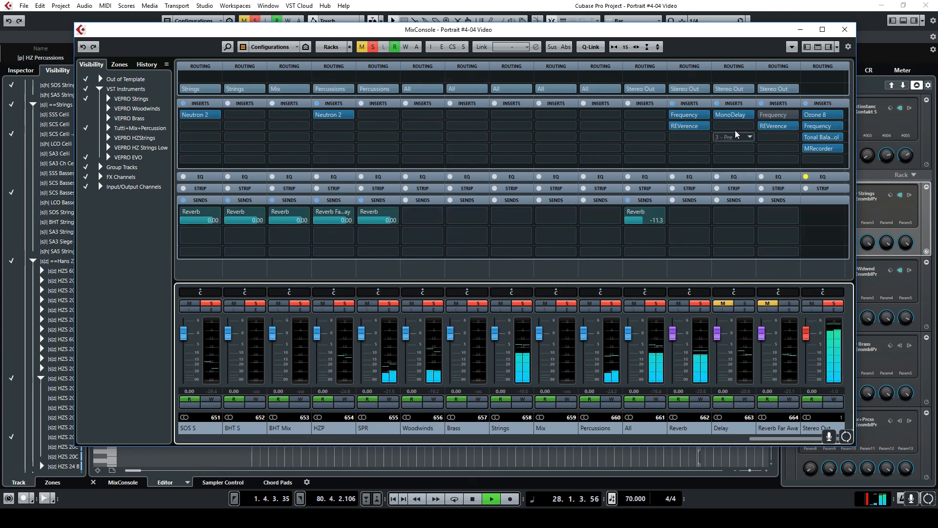
click(372, 47)
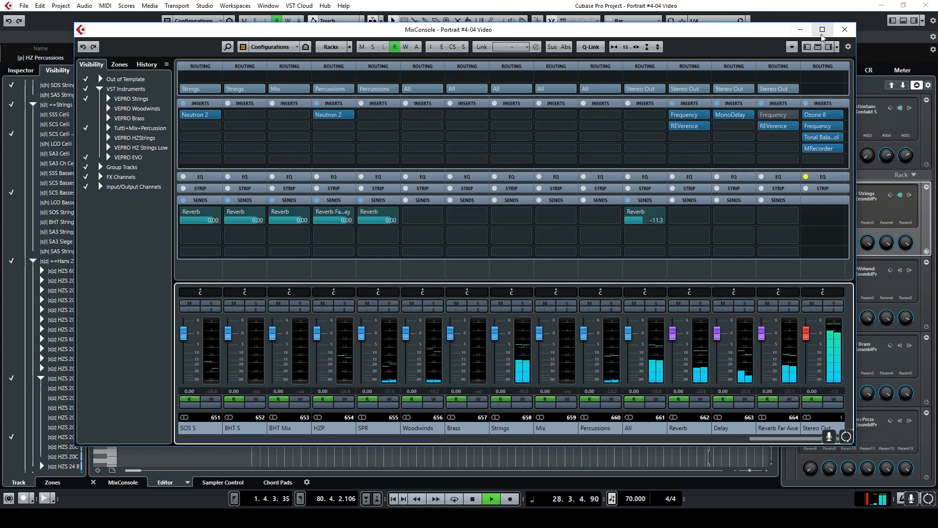
Return to the project window with playback stopped near bar 29 and hide the VST instrument rack.
click(841, 33)
key(space)
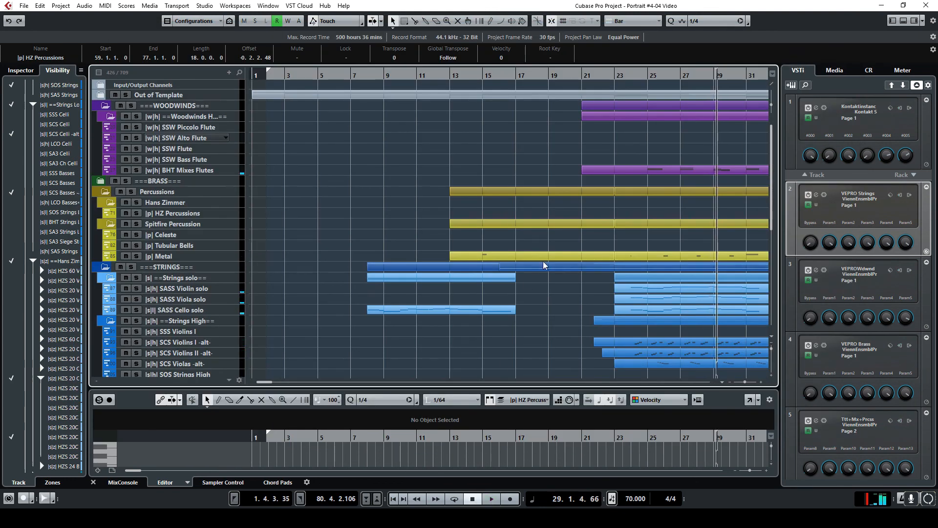
click(558, 317)
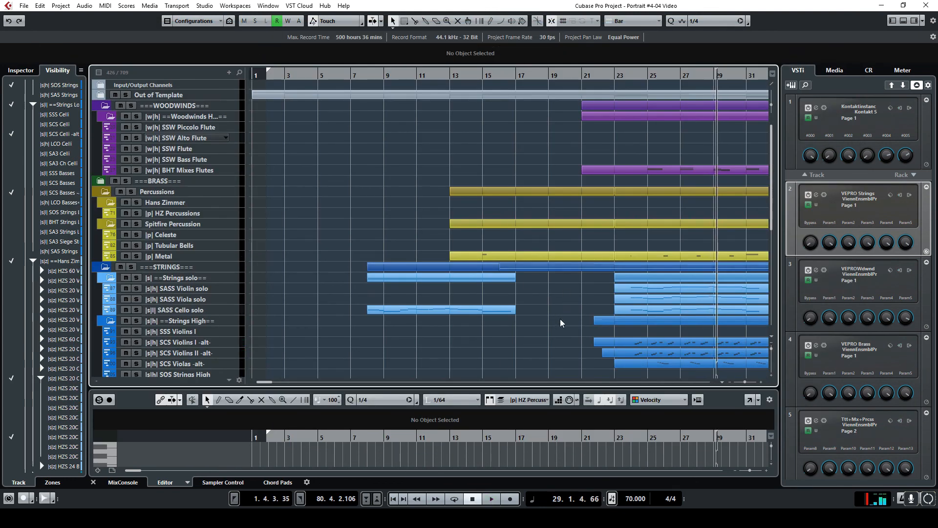
click(909, 20)
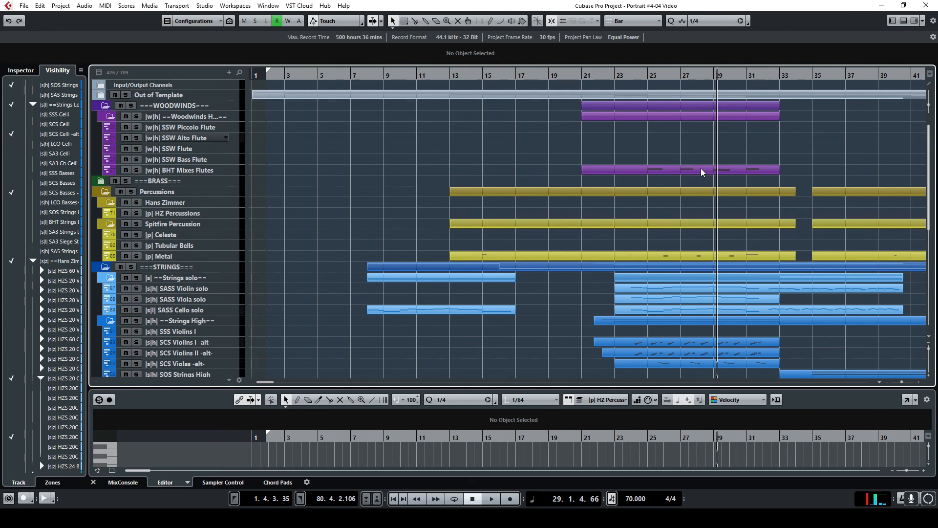